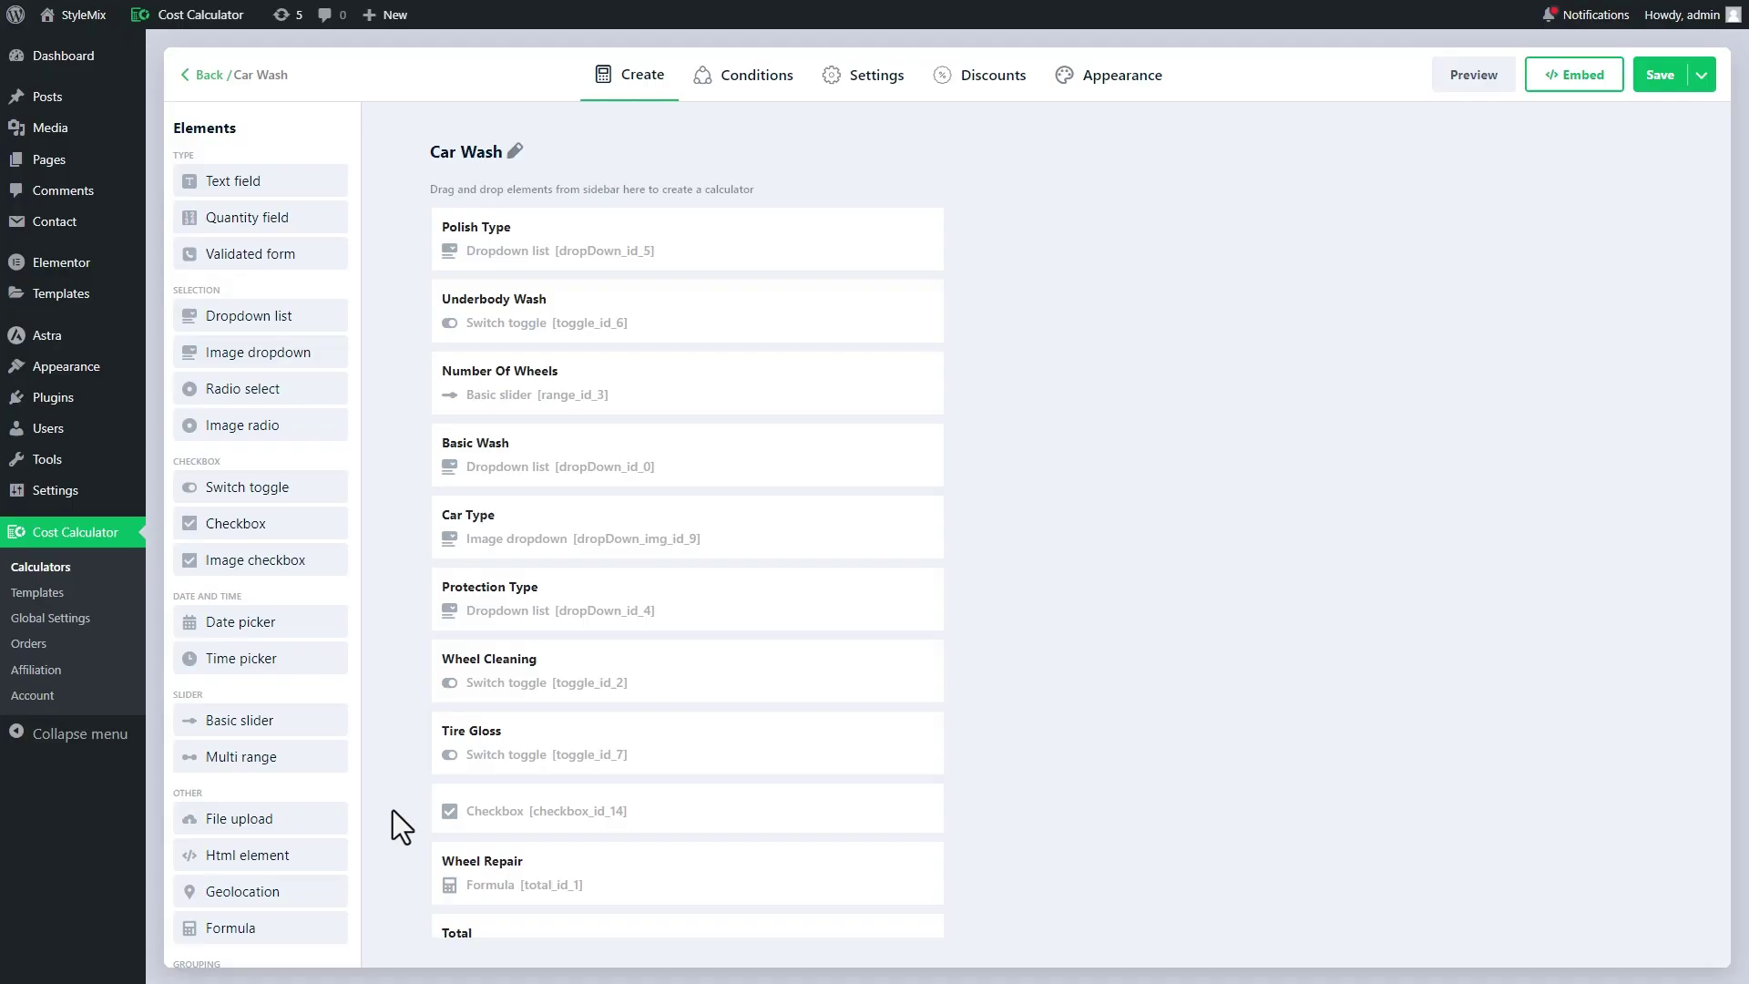
- Insert a Page breaker into the field list and move Protection Type into Page #2
scroll(319, 843, "down", 2)
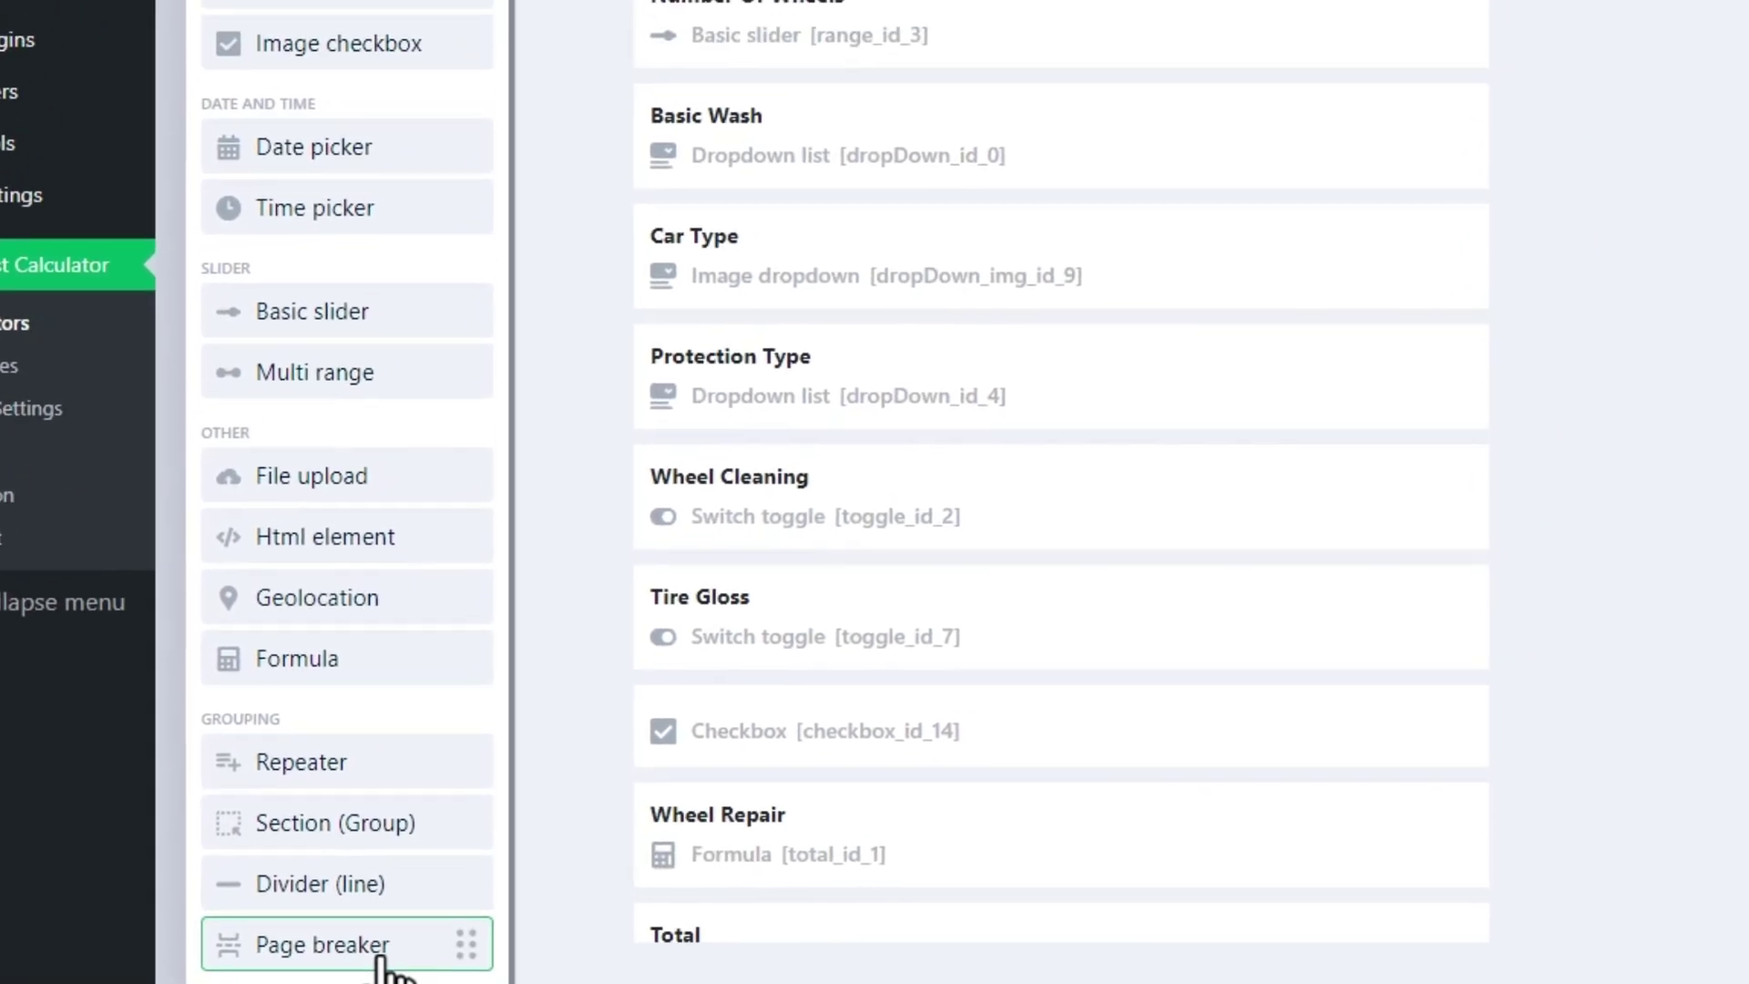
left_click_drag(483, 911, 1142, 97)
left_click_drag(370, 506, 365, 524)
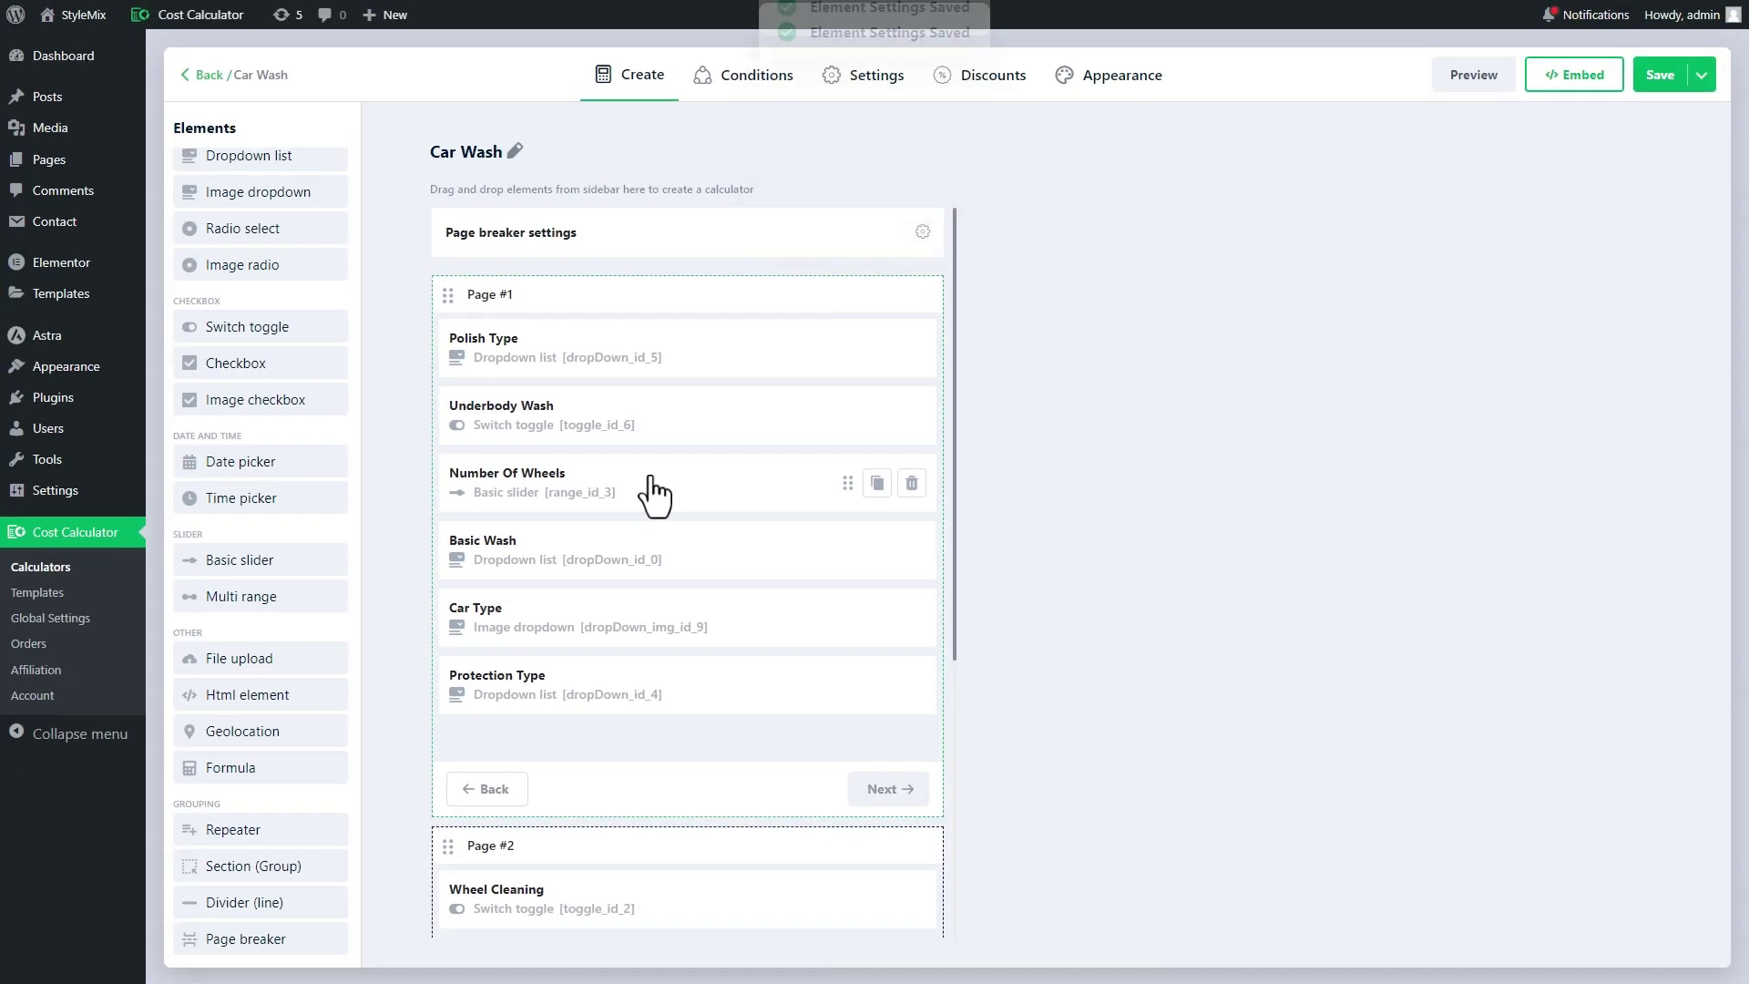
scroll(651, 491, "down", 3)
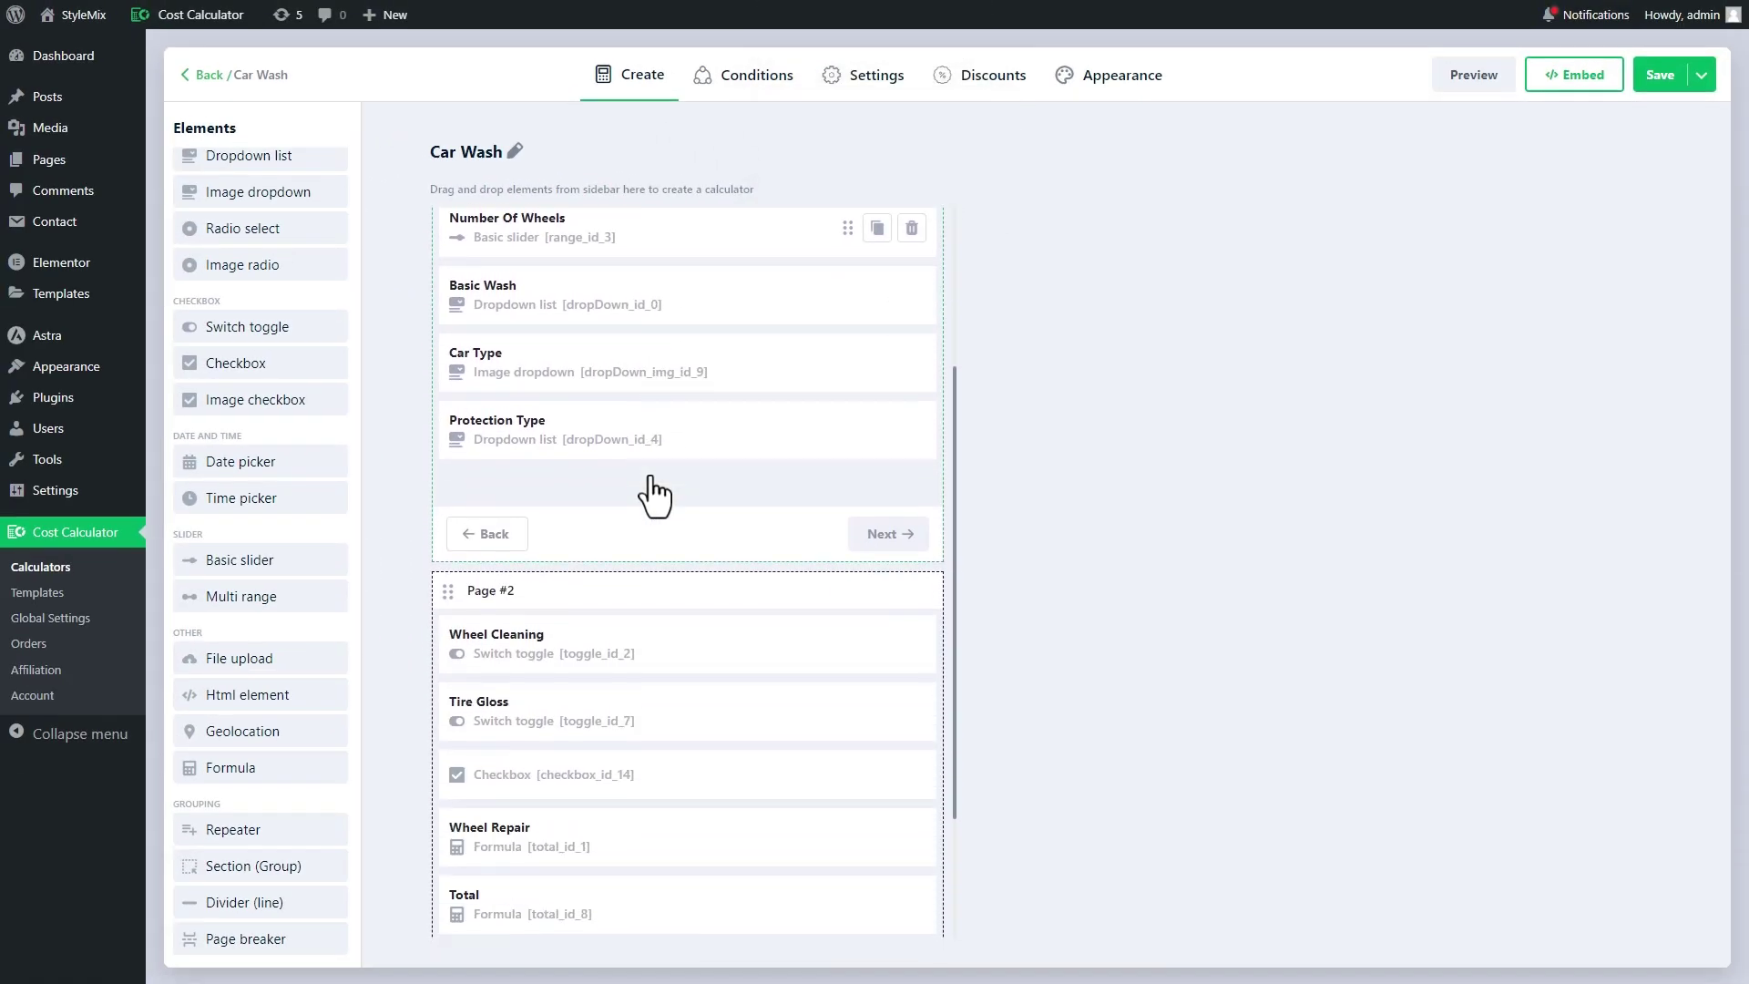
left_click_drag(644, 461, 653, 626)
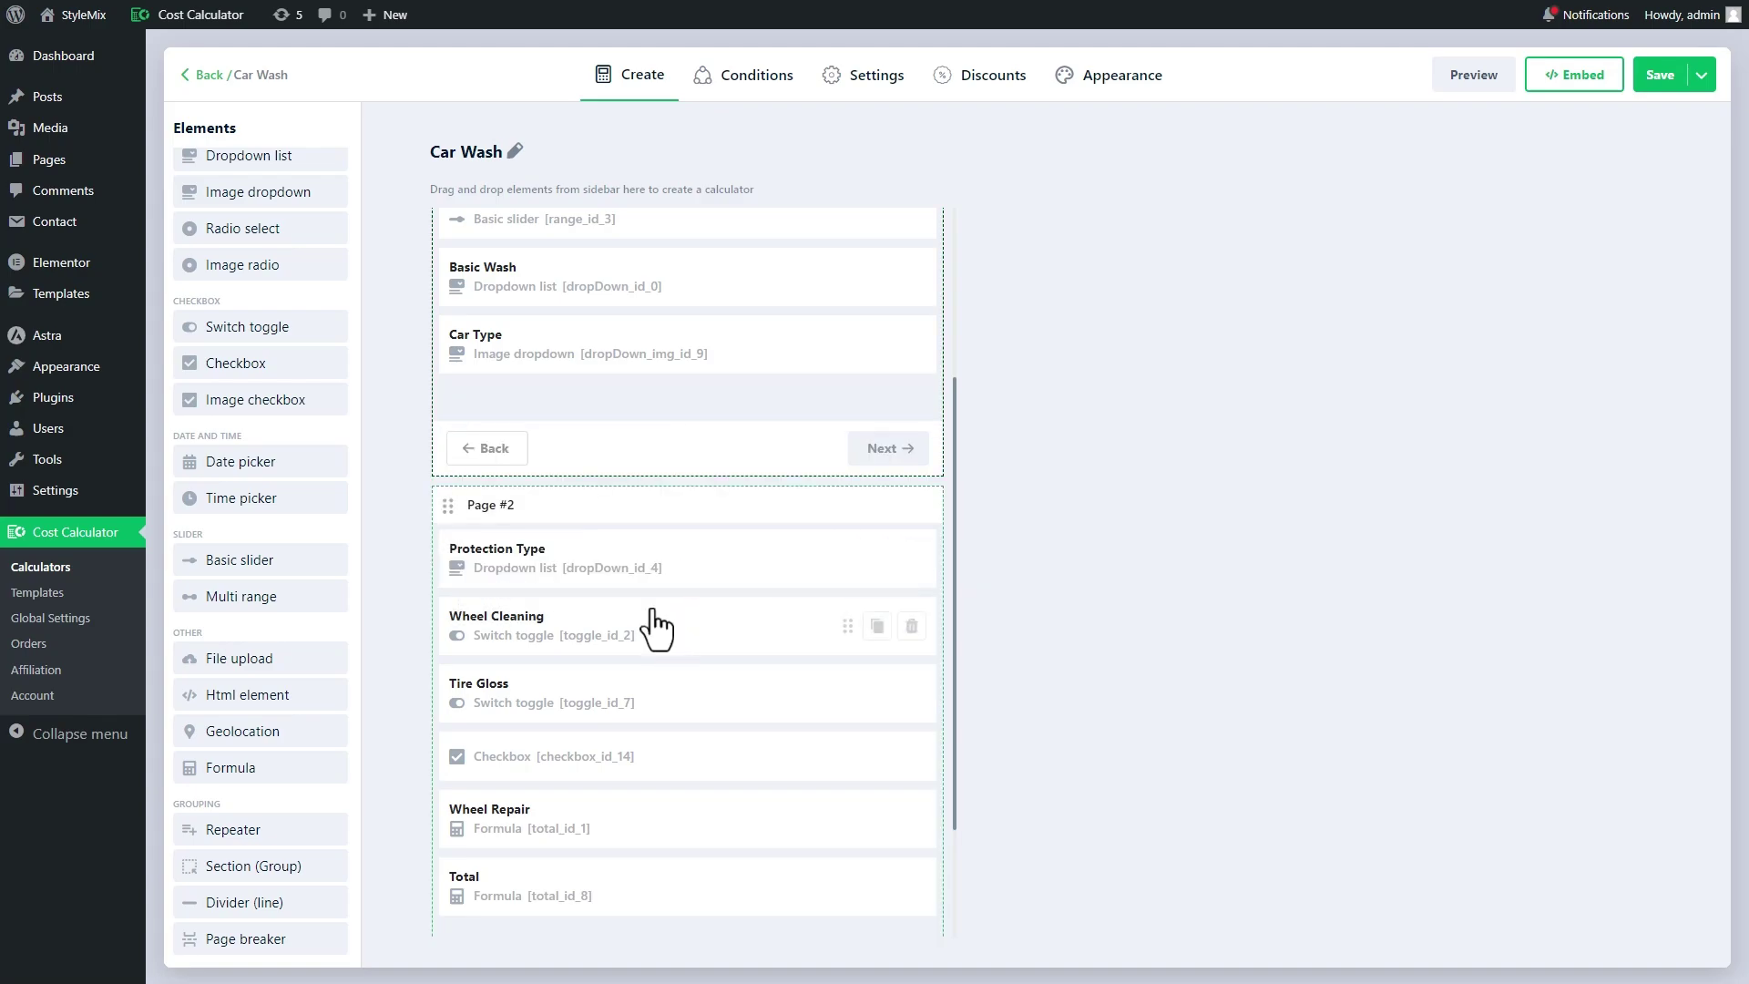
- Add a second Page breaker and move the last fields onto Page #3
scroll(796, 586, "down", 3)
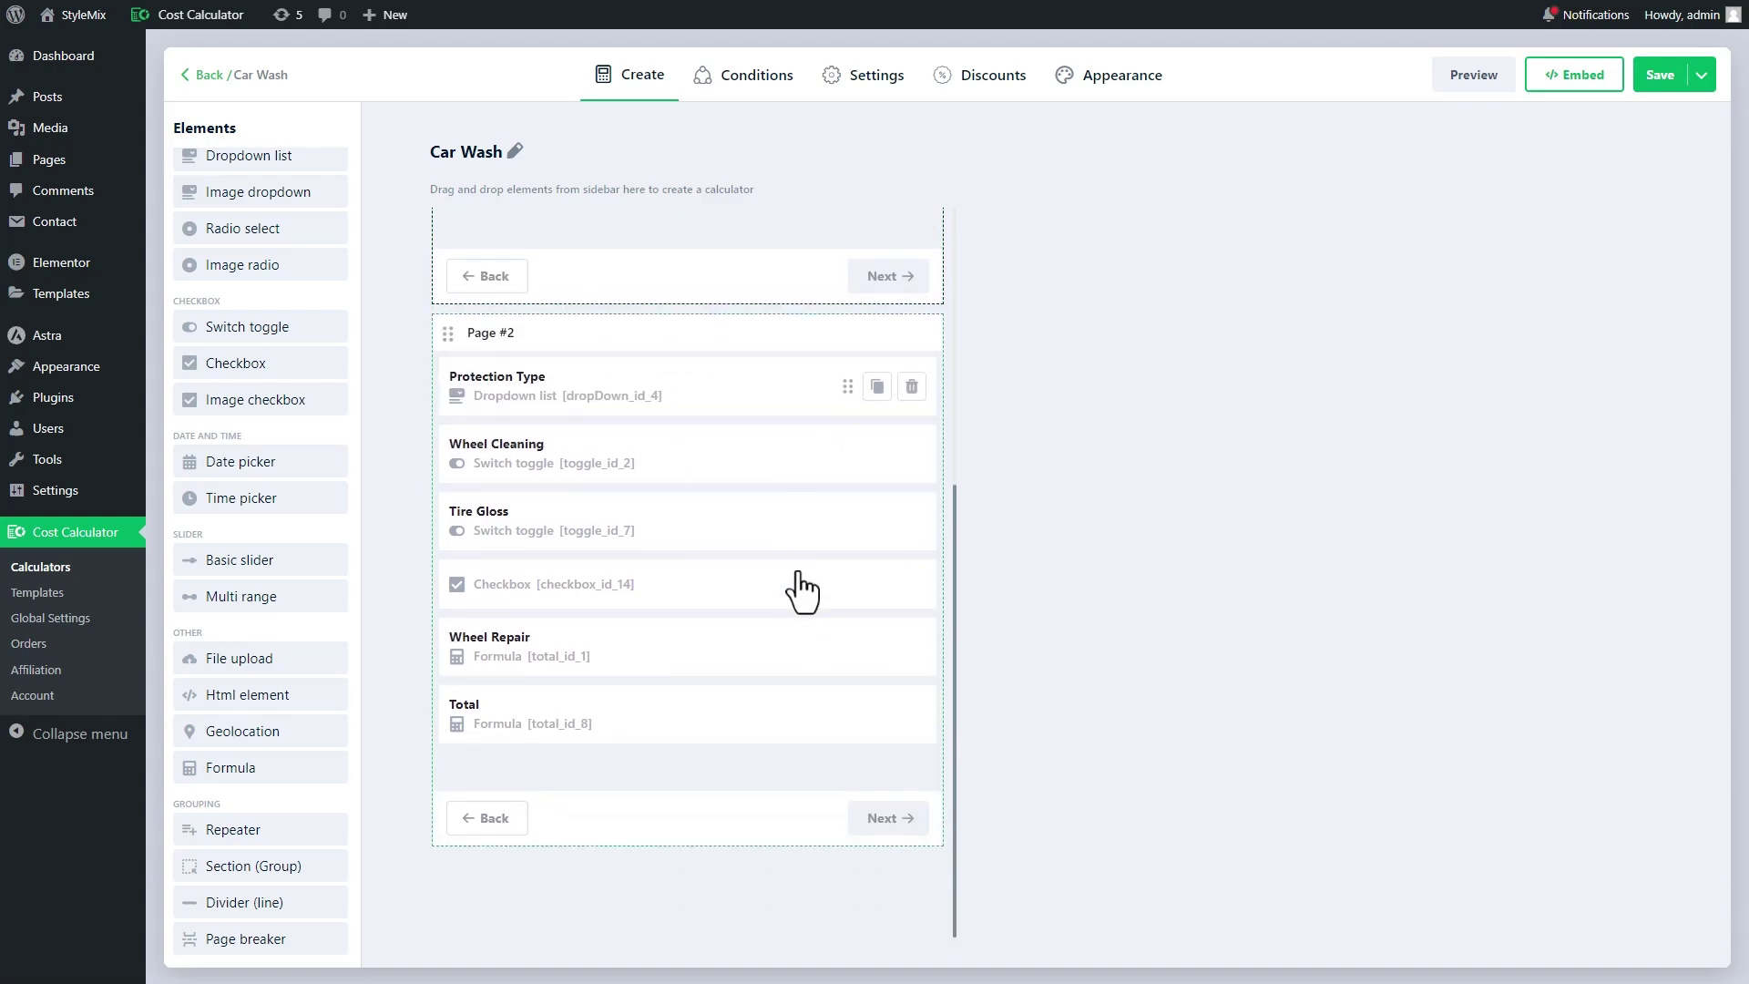
left_click(242, 944)
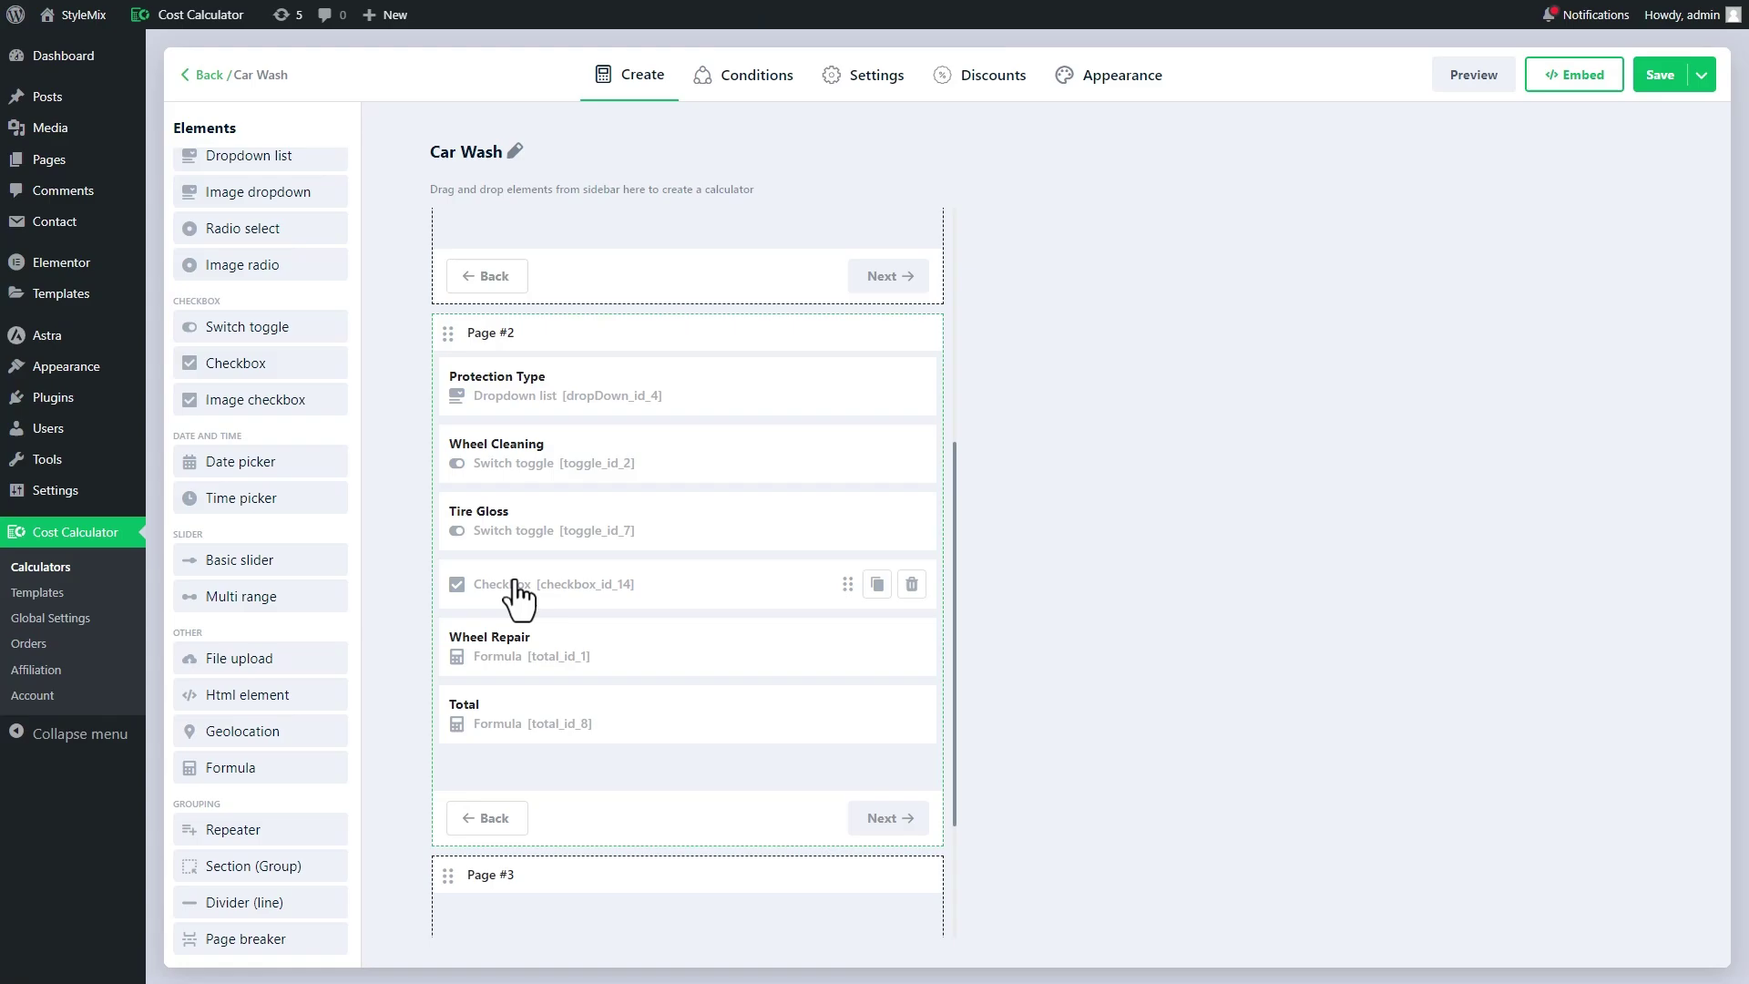
left_click_drag(508, 593, 820, 714)
scroll(819, 715, "up", 5)
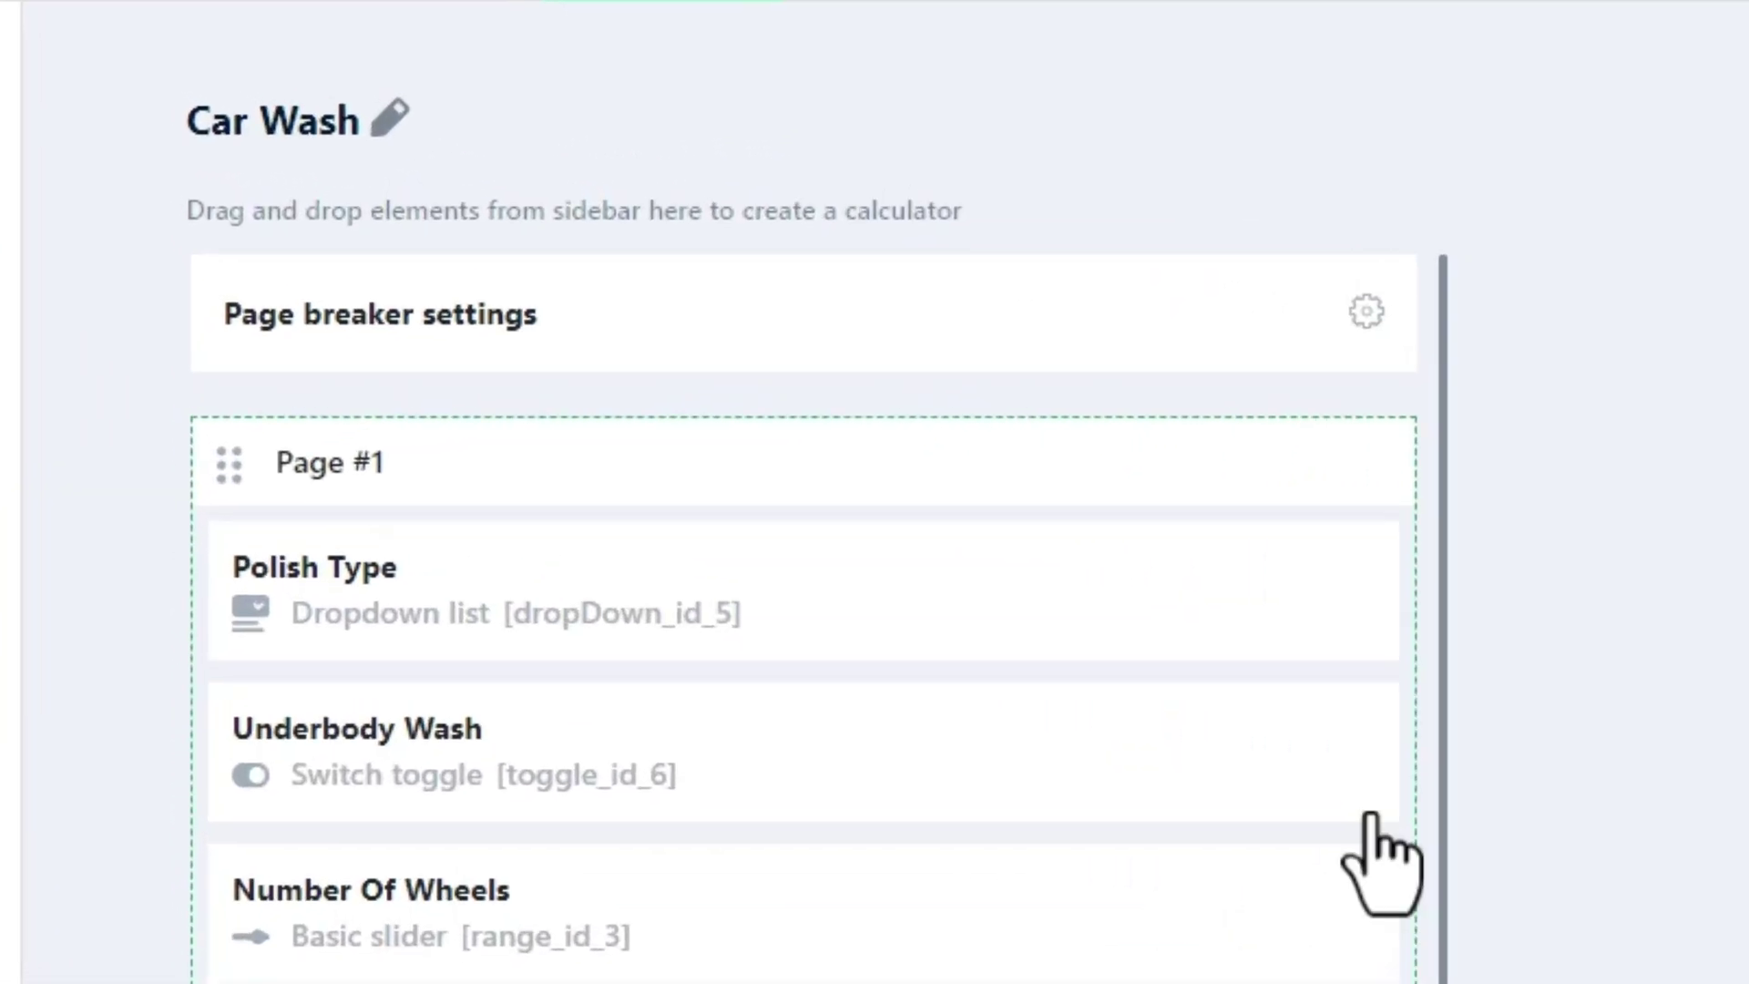
- Set the page breaker navigation style to Circle tabs, keeping page titles visible
left_click(843, 235)
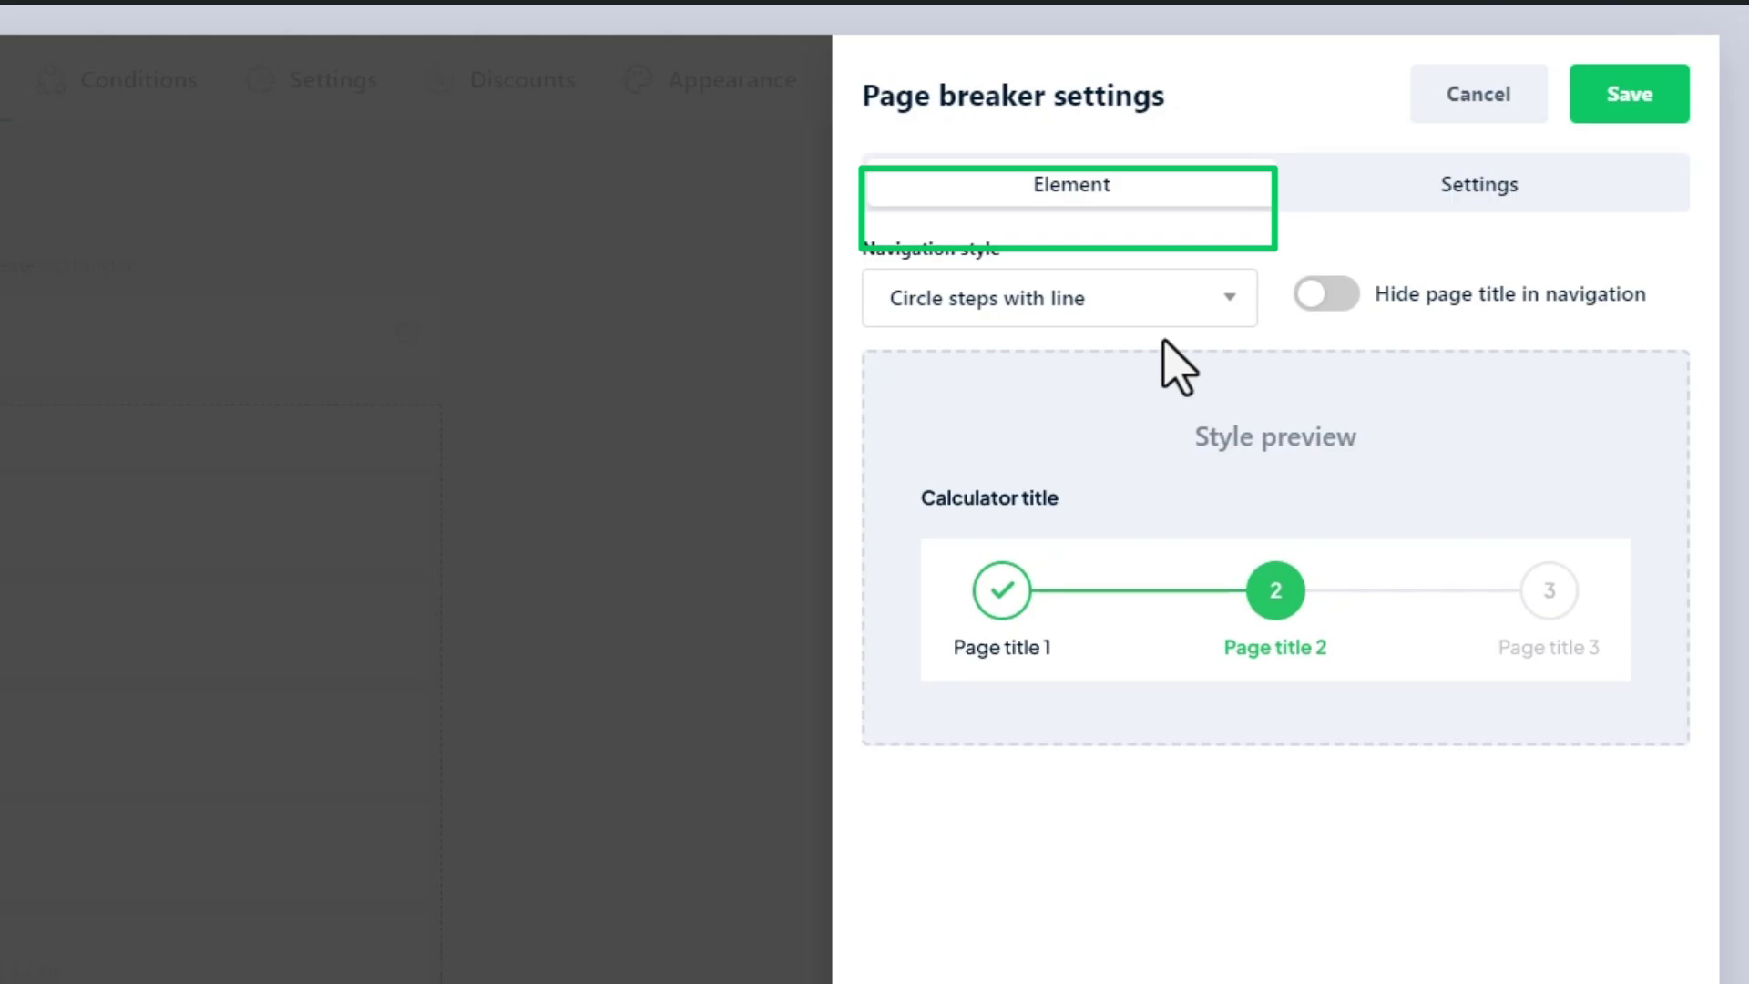
left_click(1235, 320)
left_click(1226, 373)
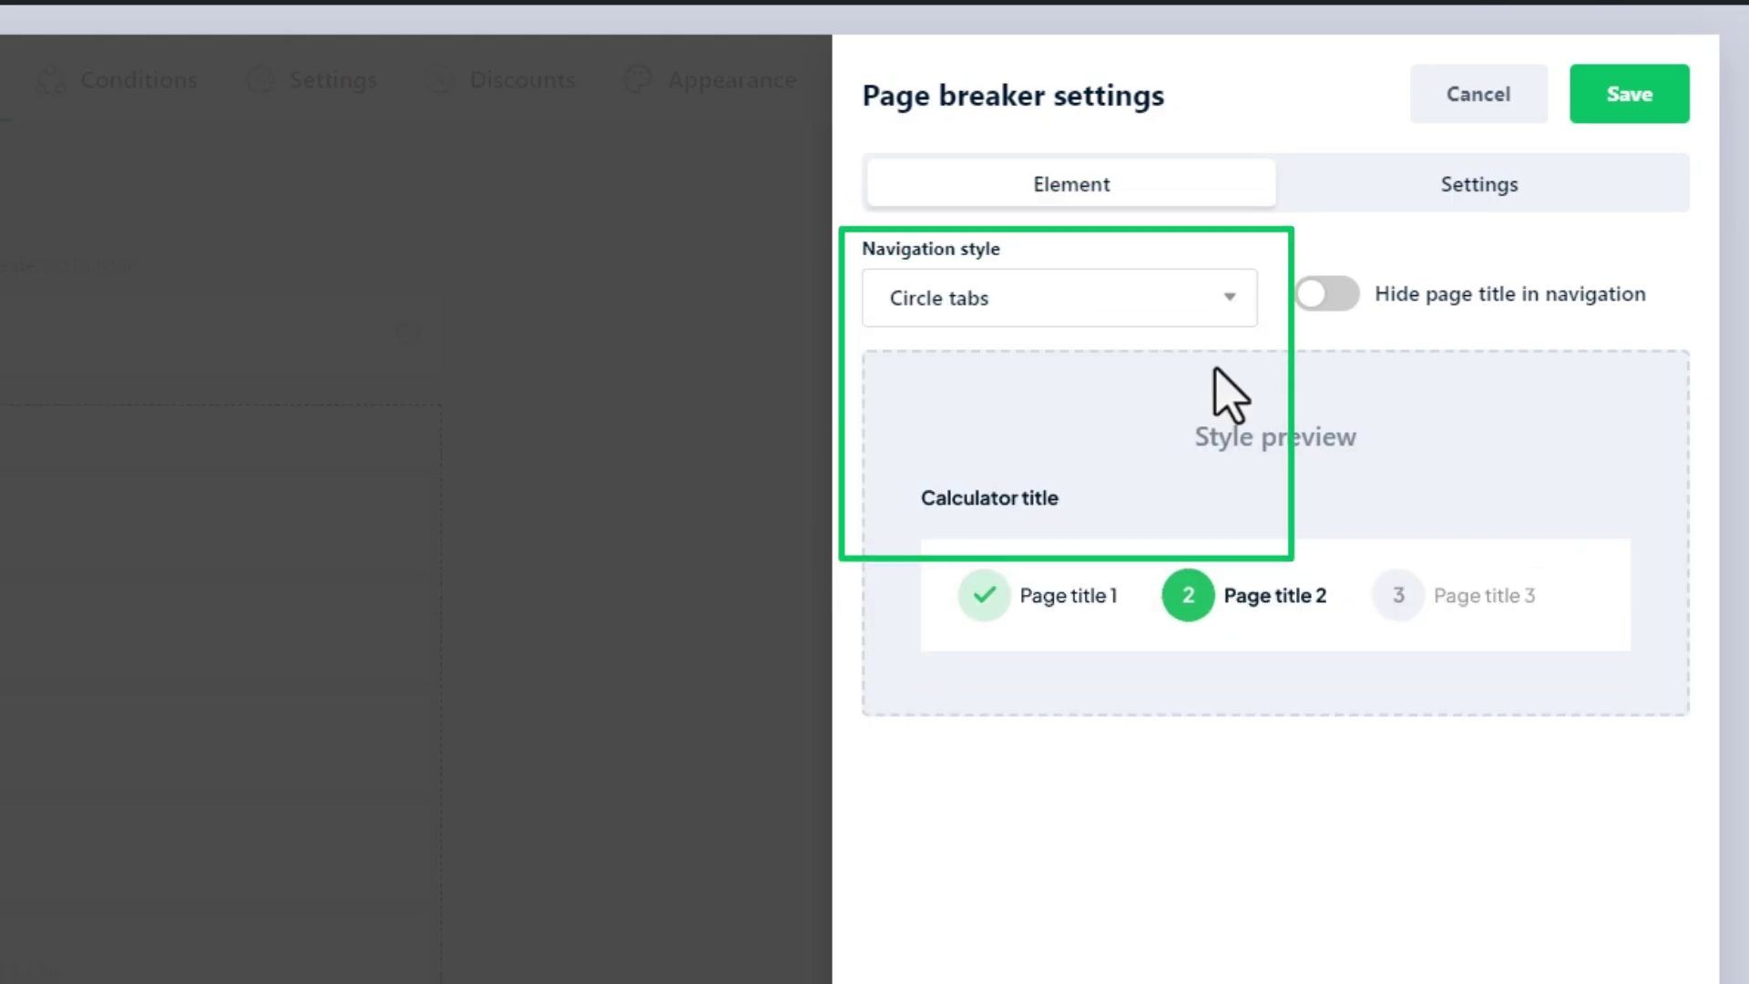
left_click(1230, 302)
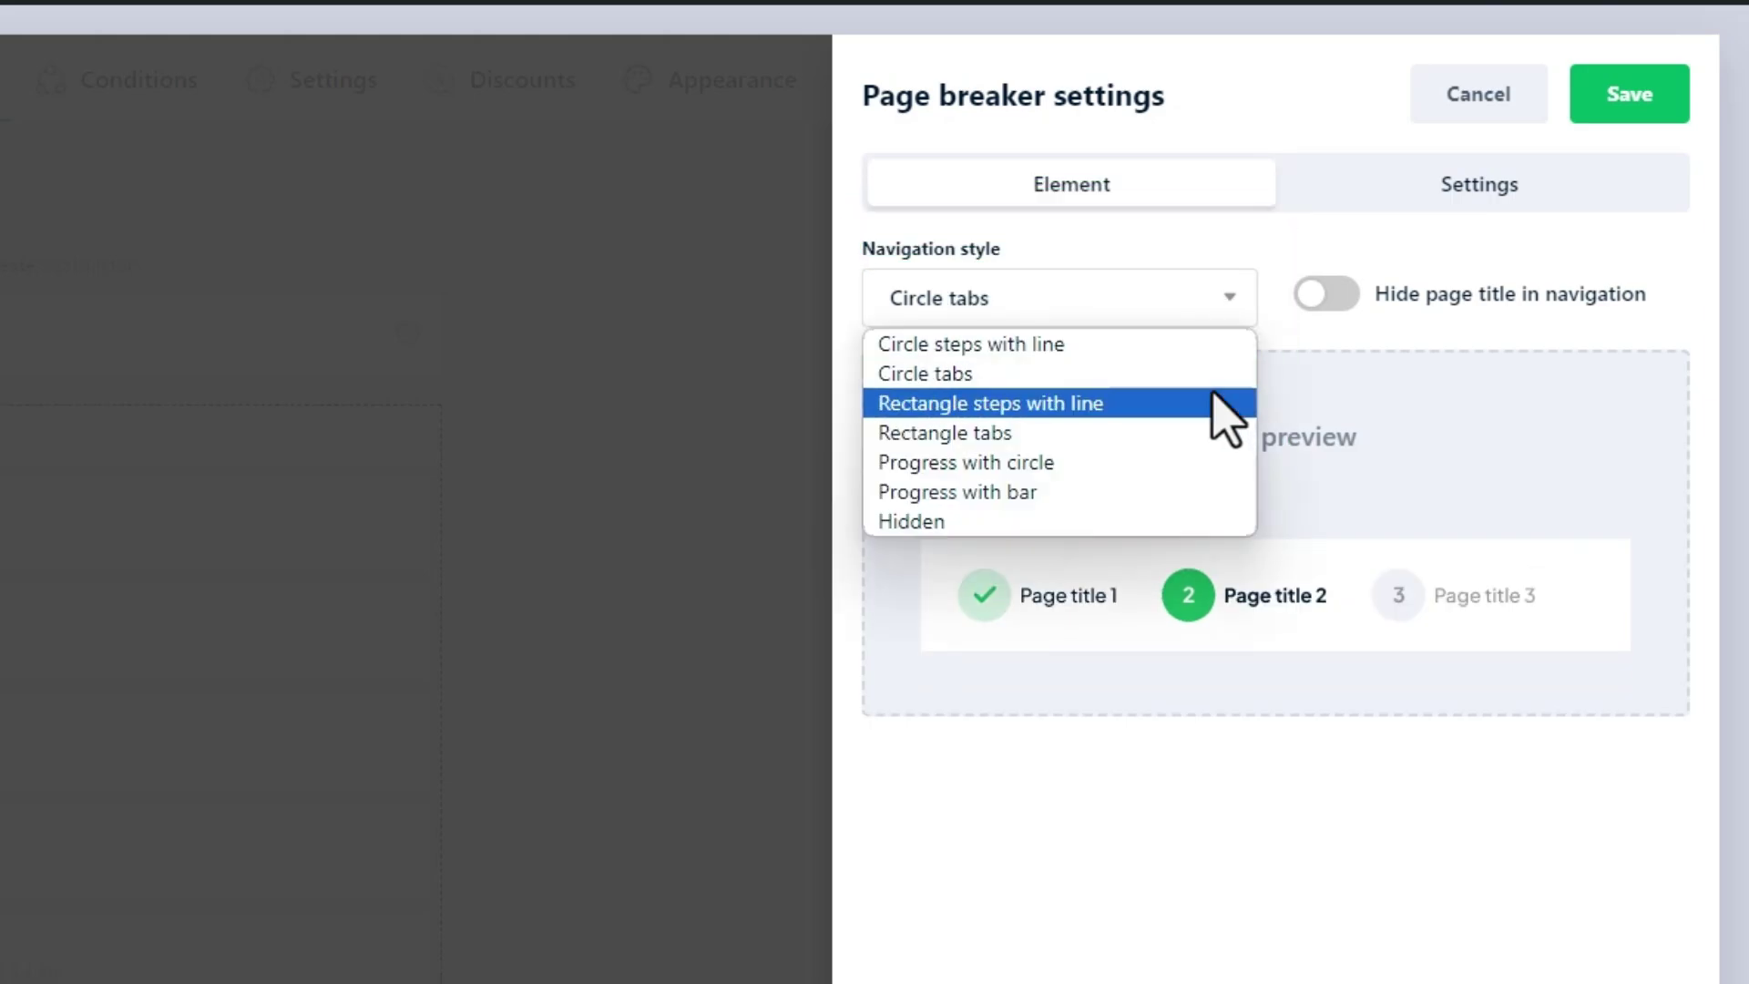
left_click(1216, 397)
left_click(1339, 306)
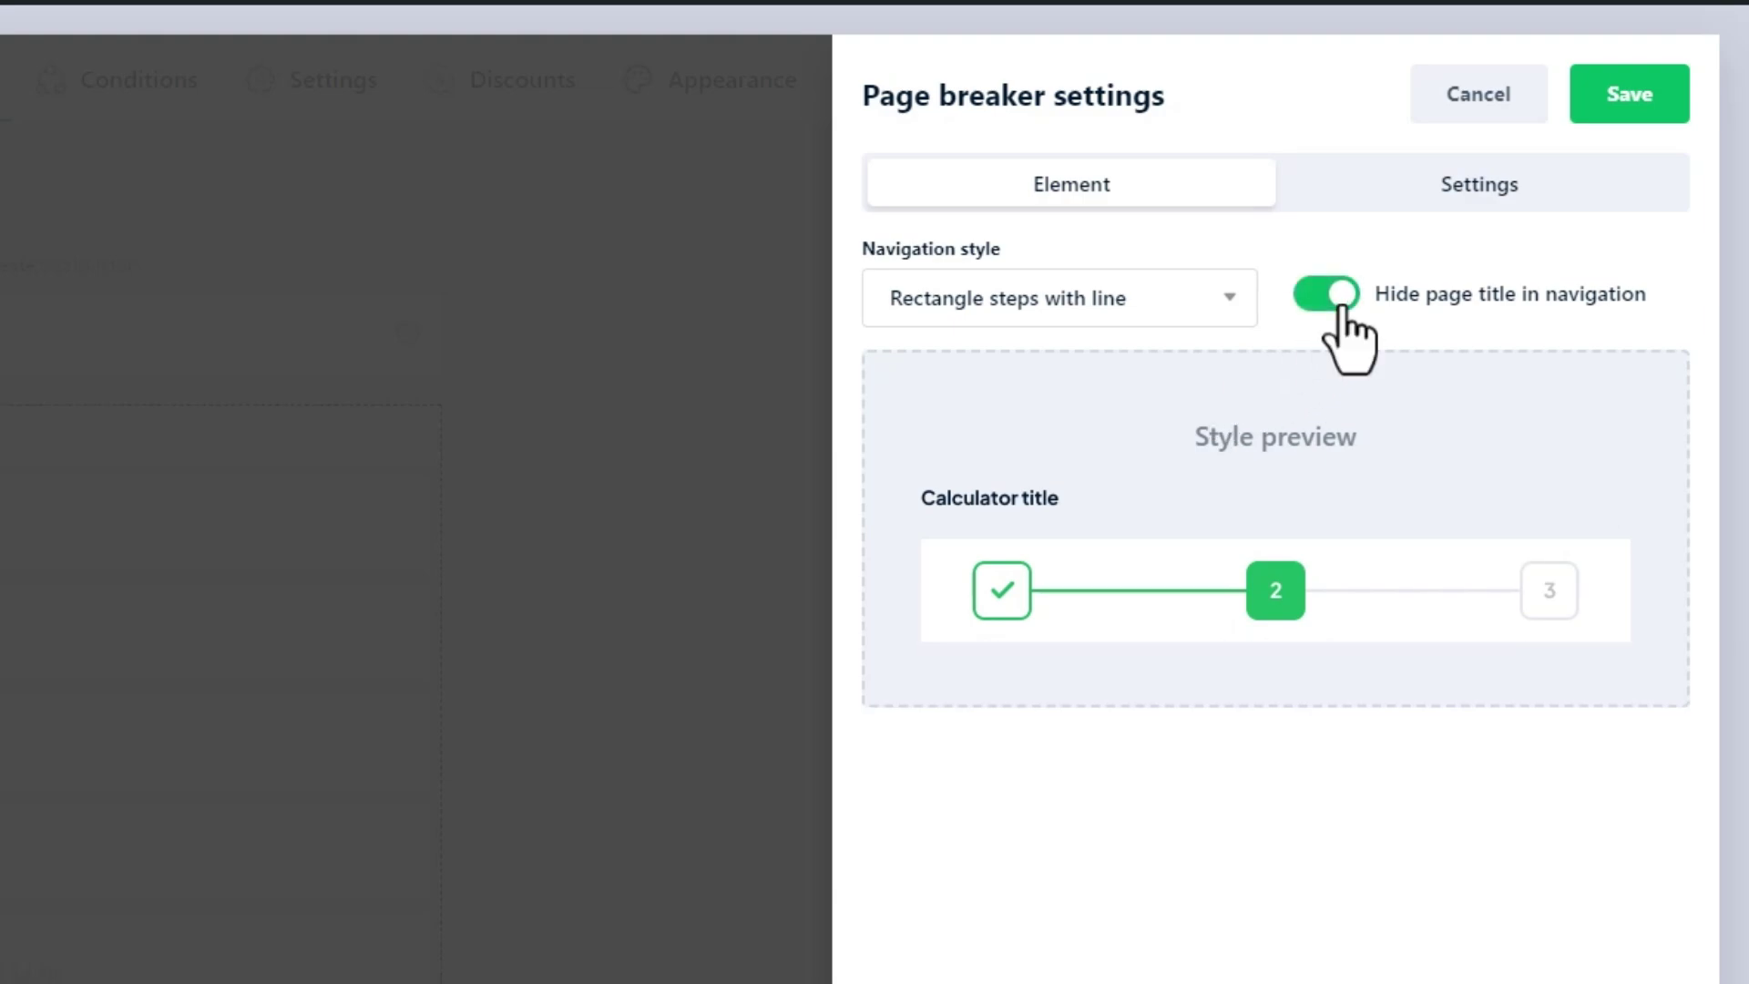
left_click(1341, 310)
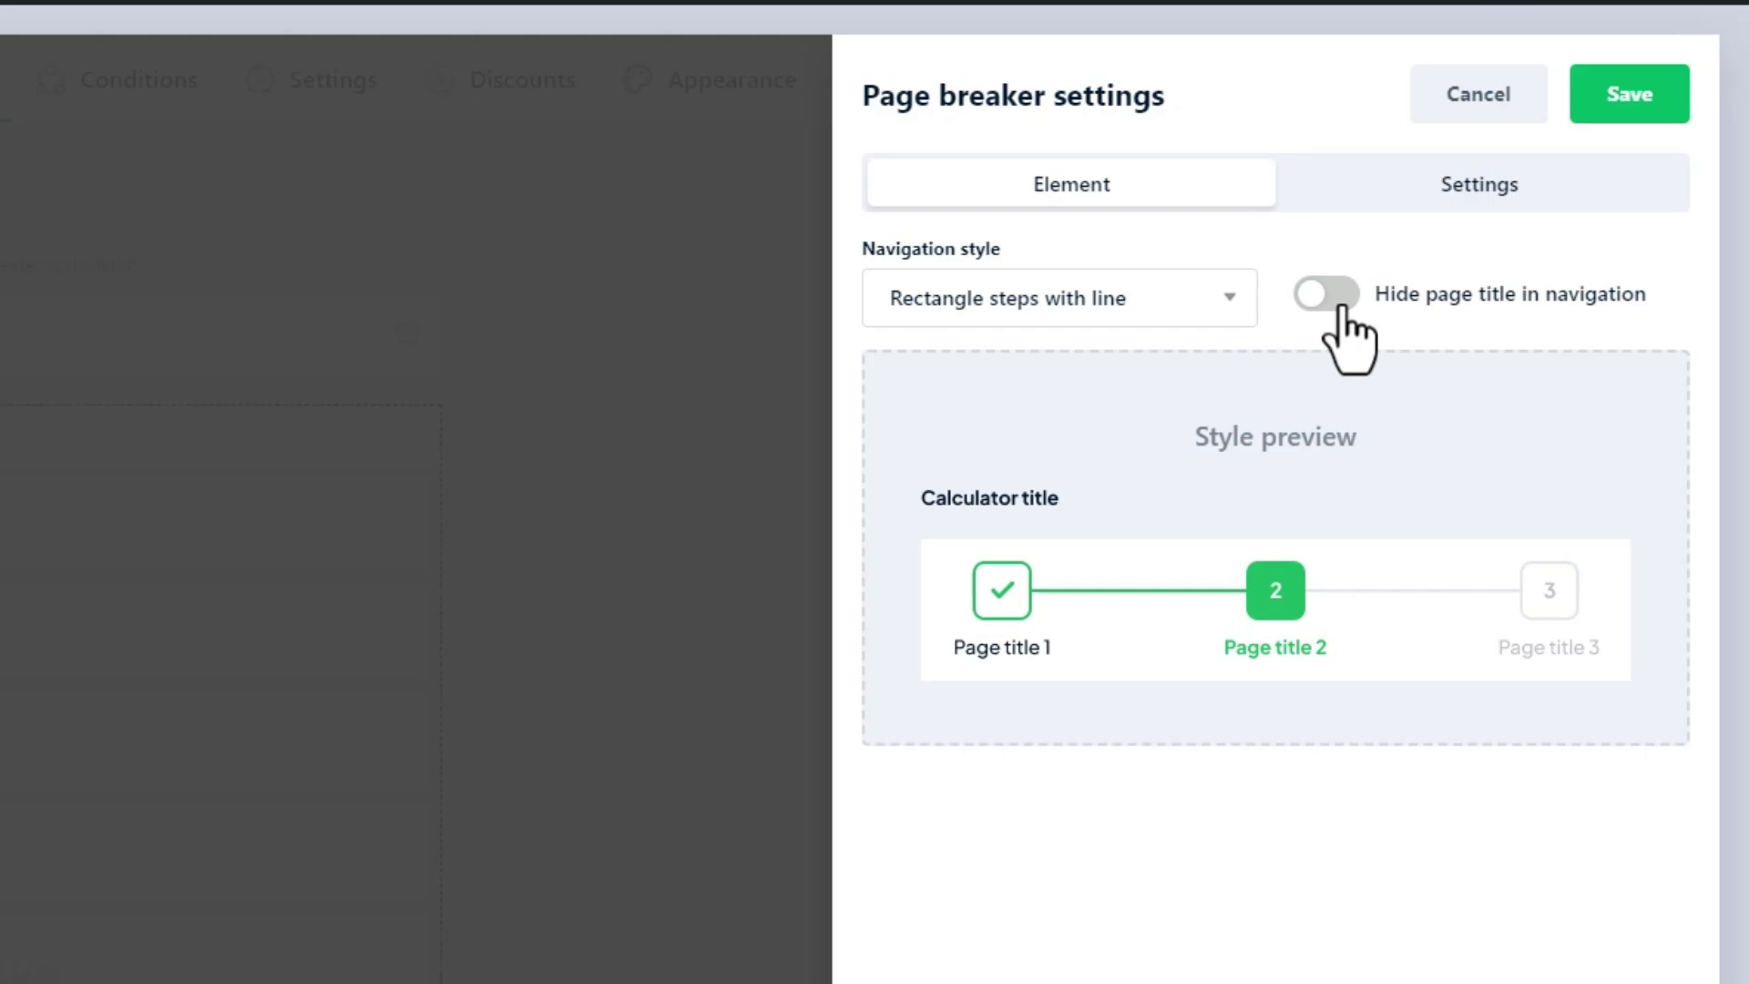
left_click(1209, 319)
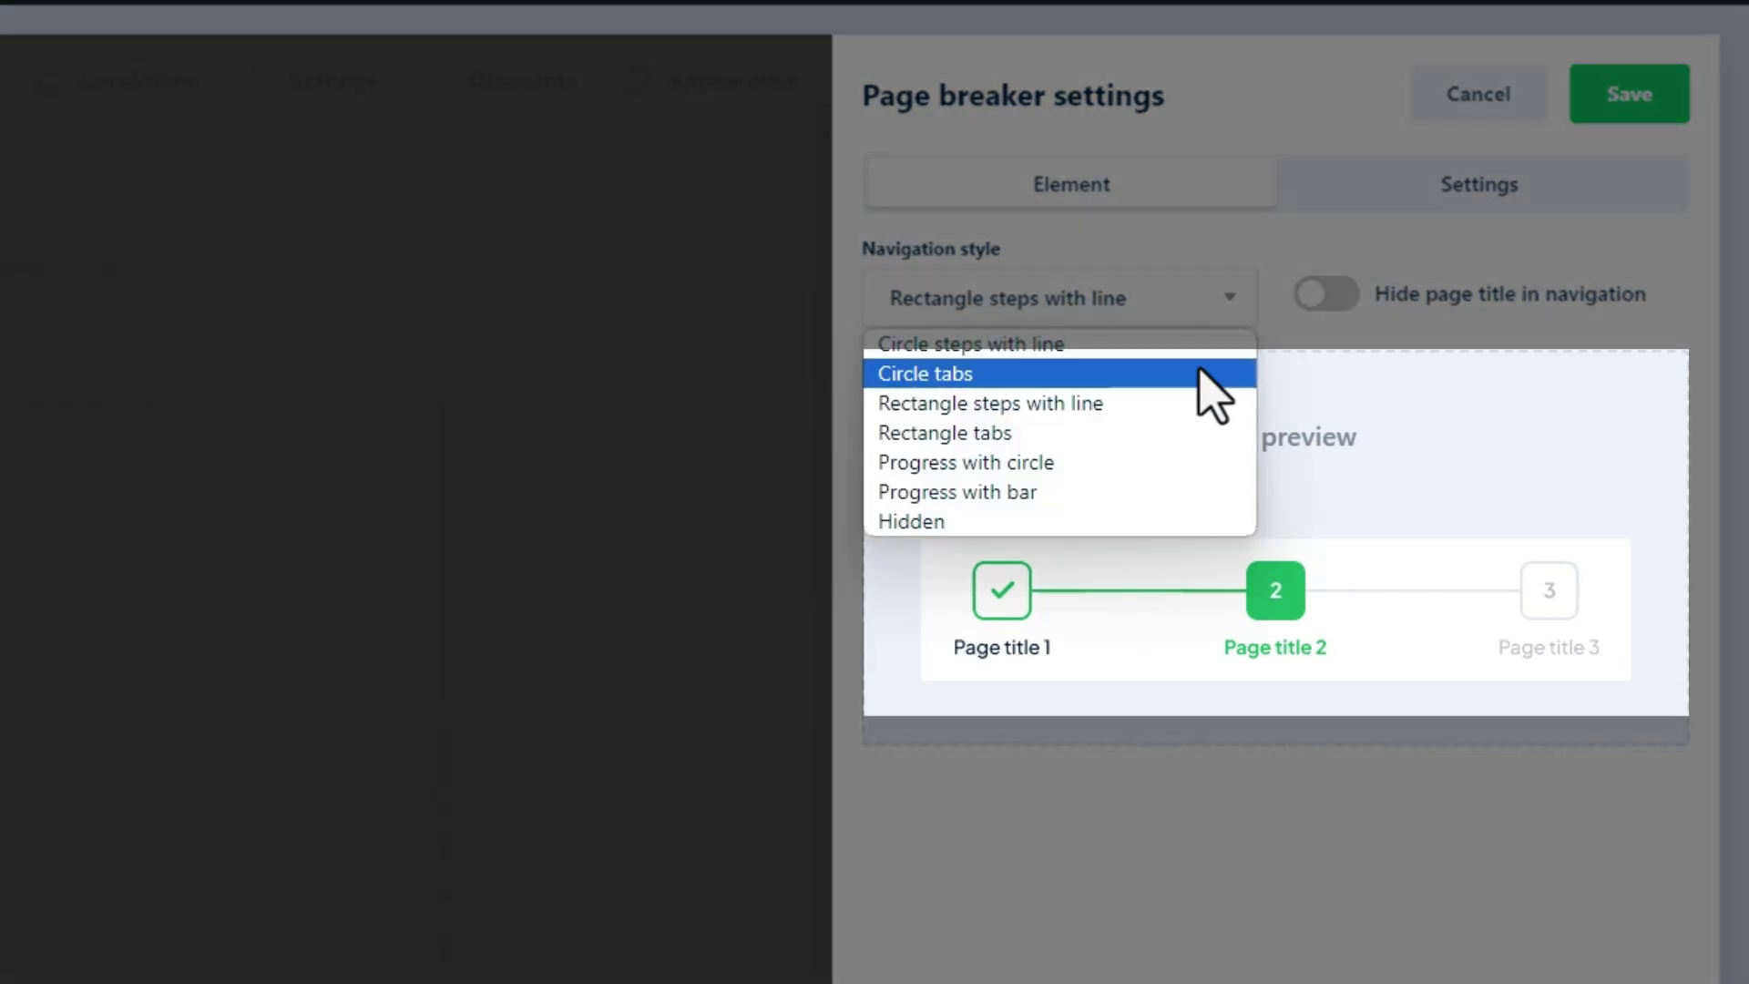
left_click(1198, 372)
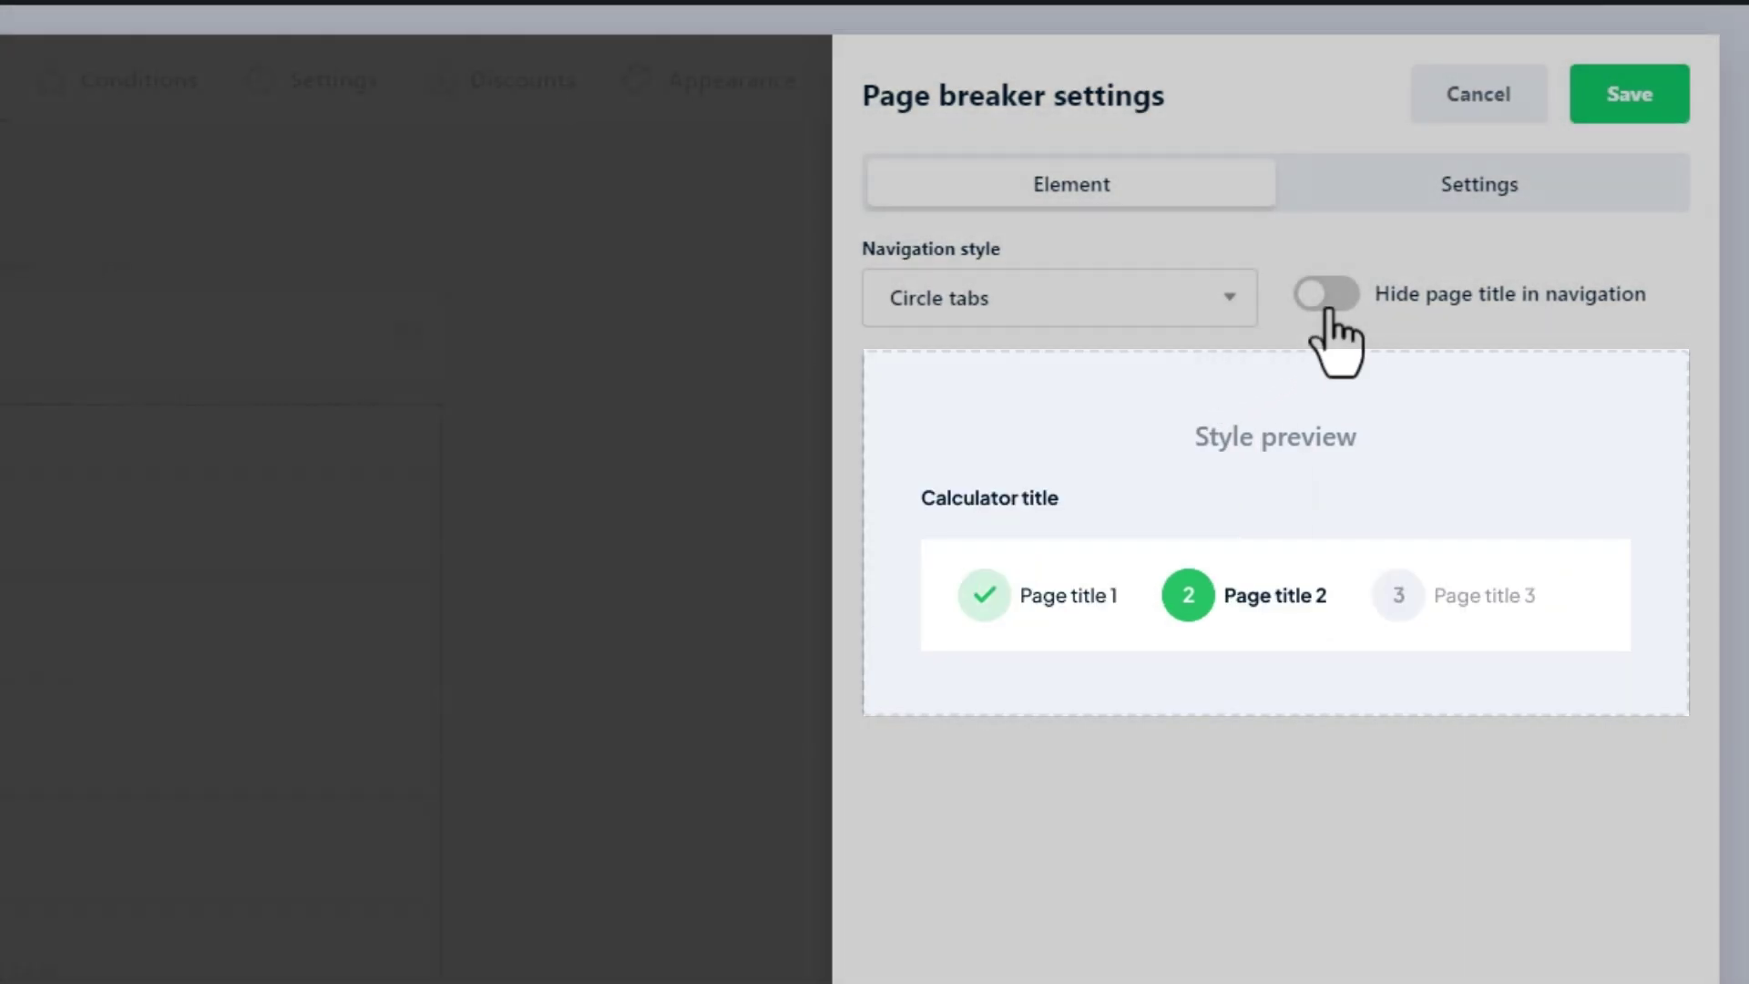
left_click(1327, 310)
left_click(1327, 309)
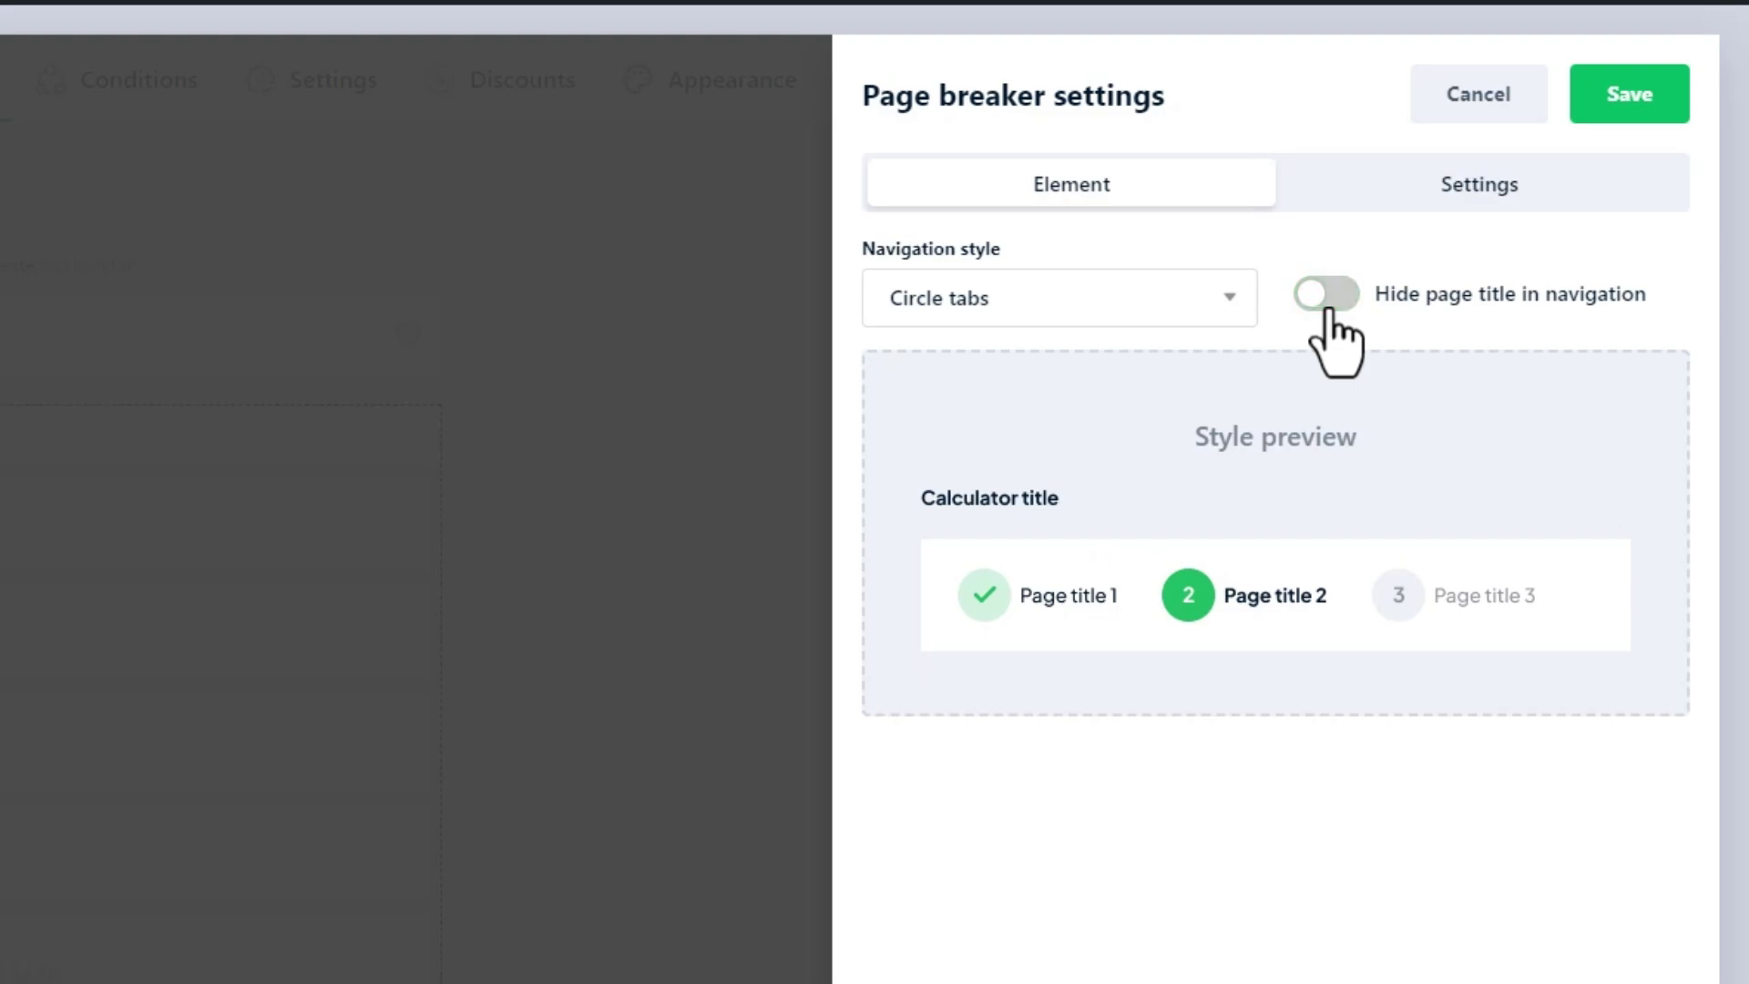
left_click(1516, 197)
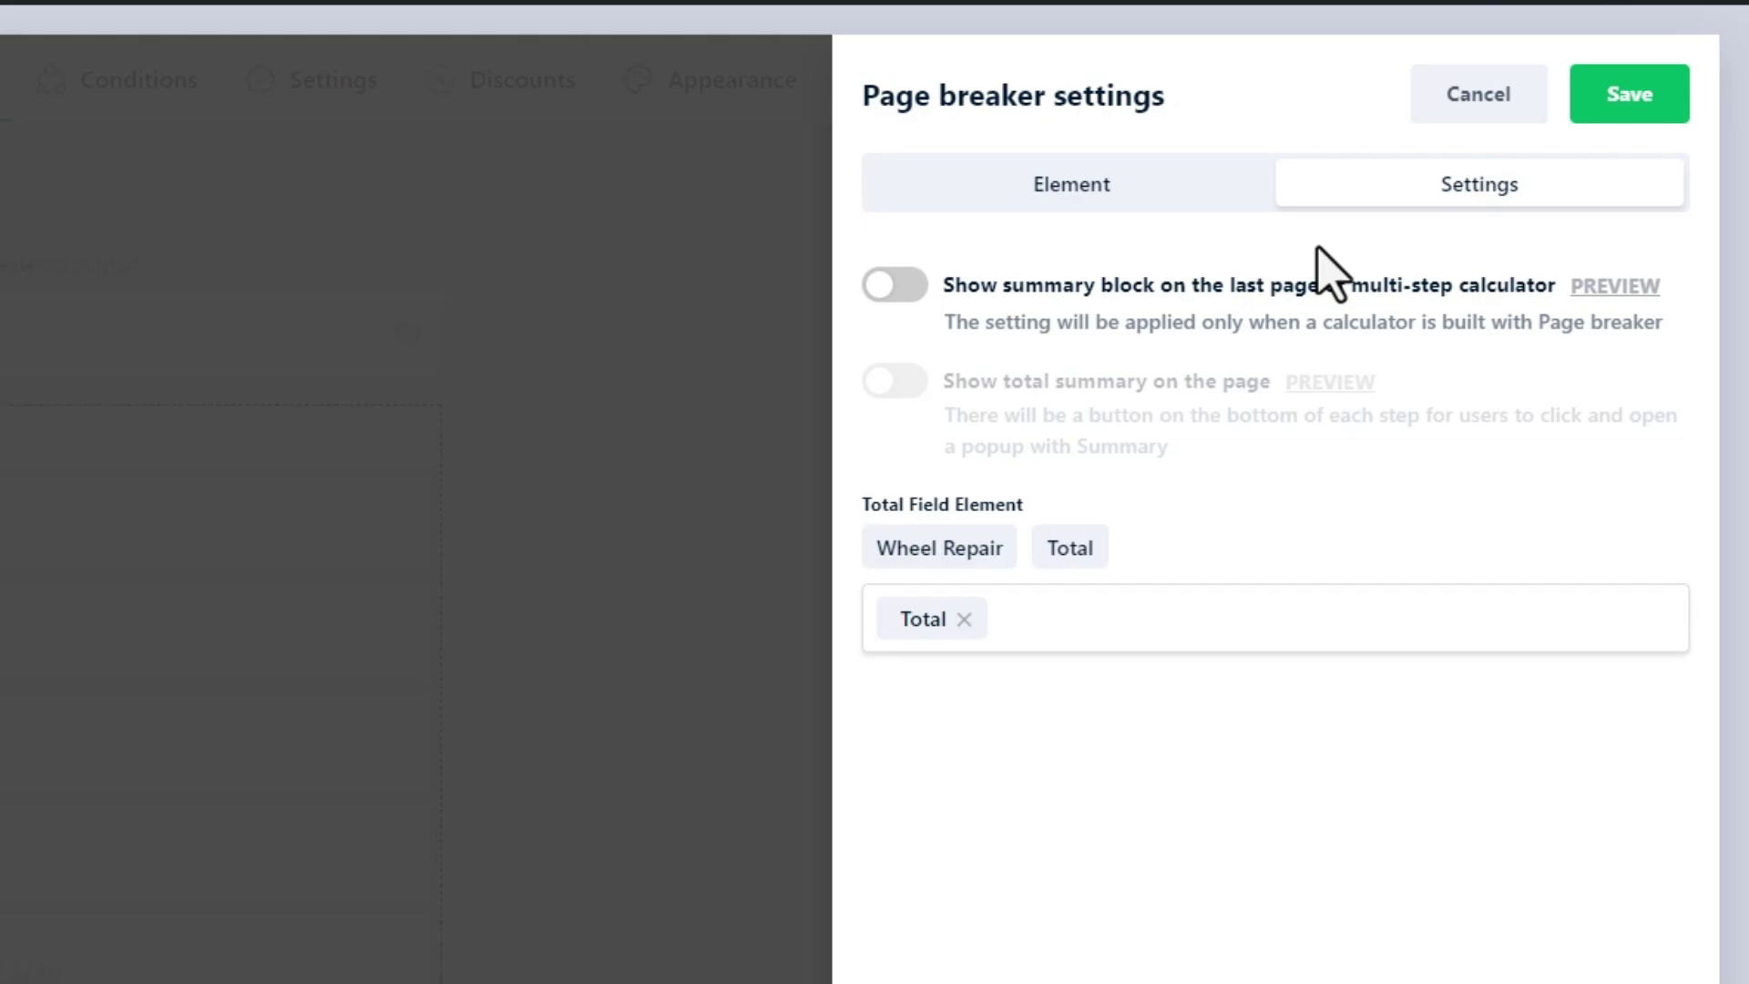
- Enable last-page summary and per-page total summary, add Wheel Repair as a total field, and save
left_click(896, 286)
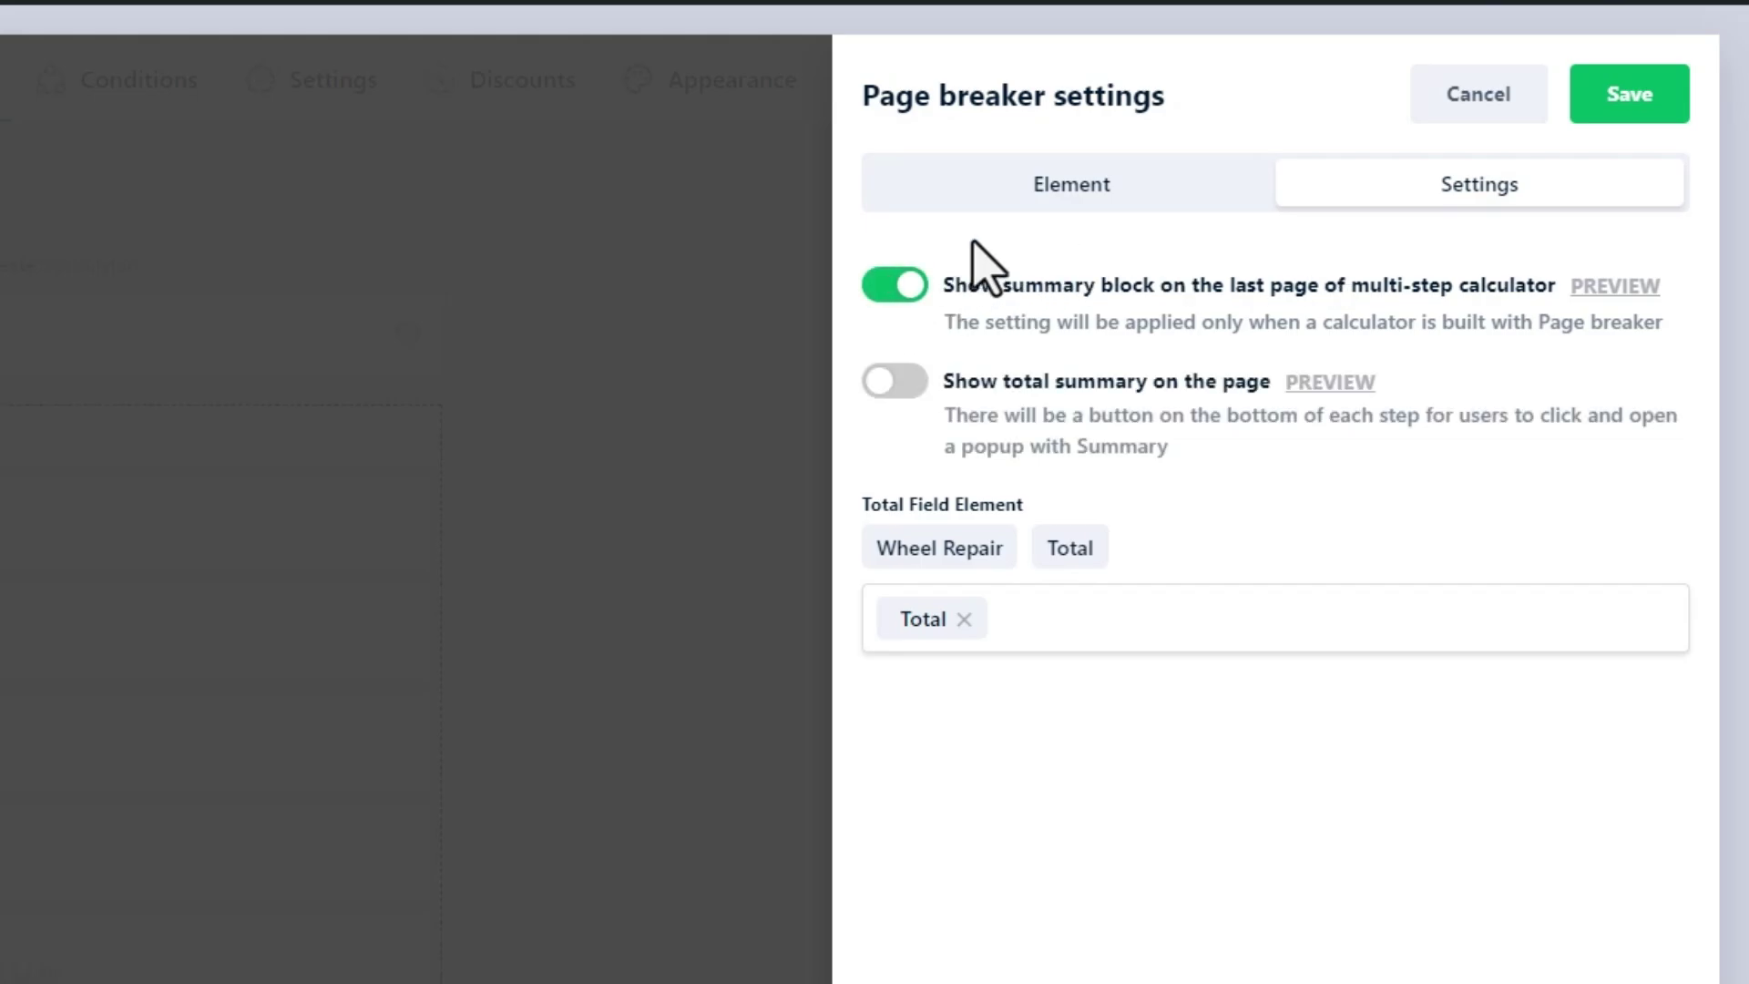
mouse_move(1596, 305)
left_click(892, 383)
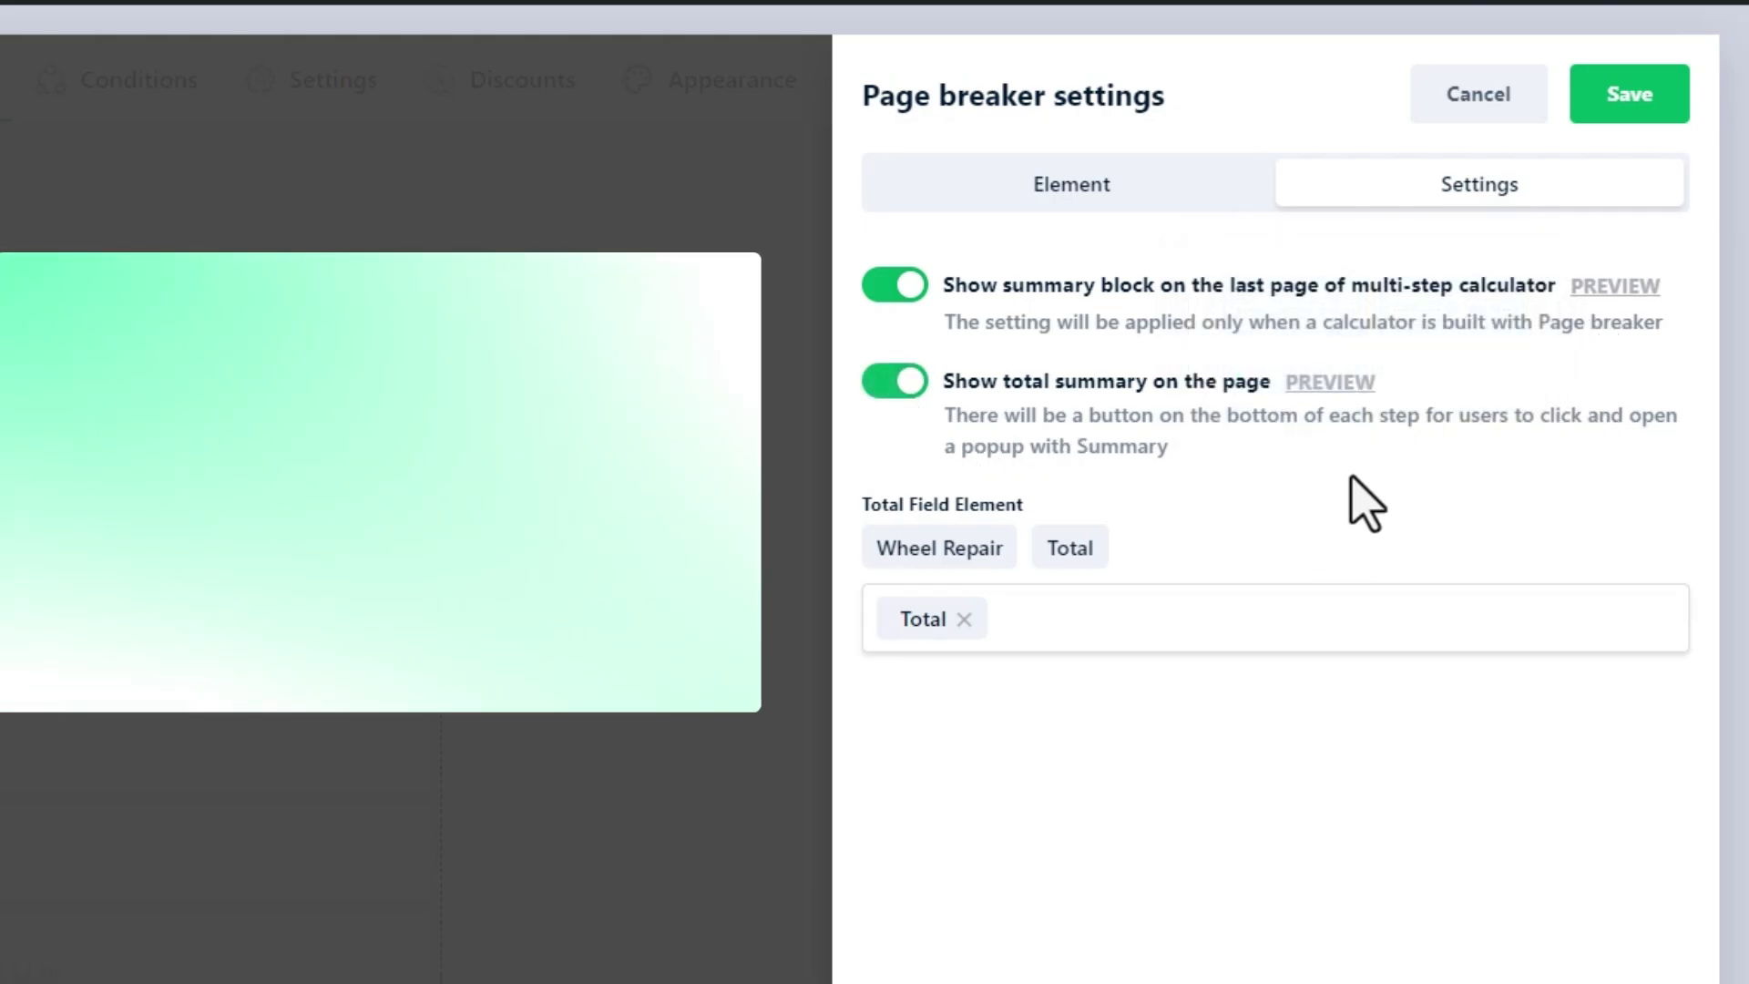
mouse_move(1357, 401)
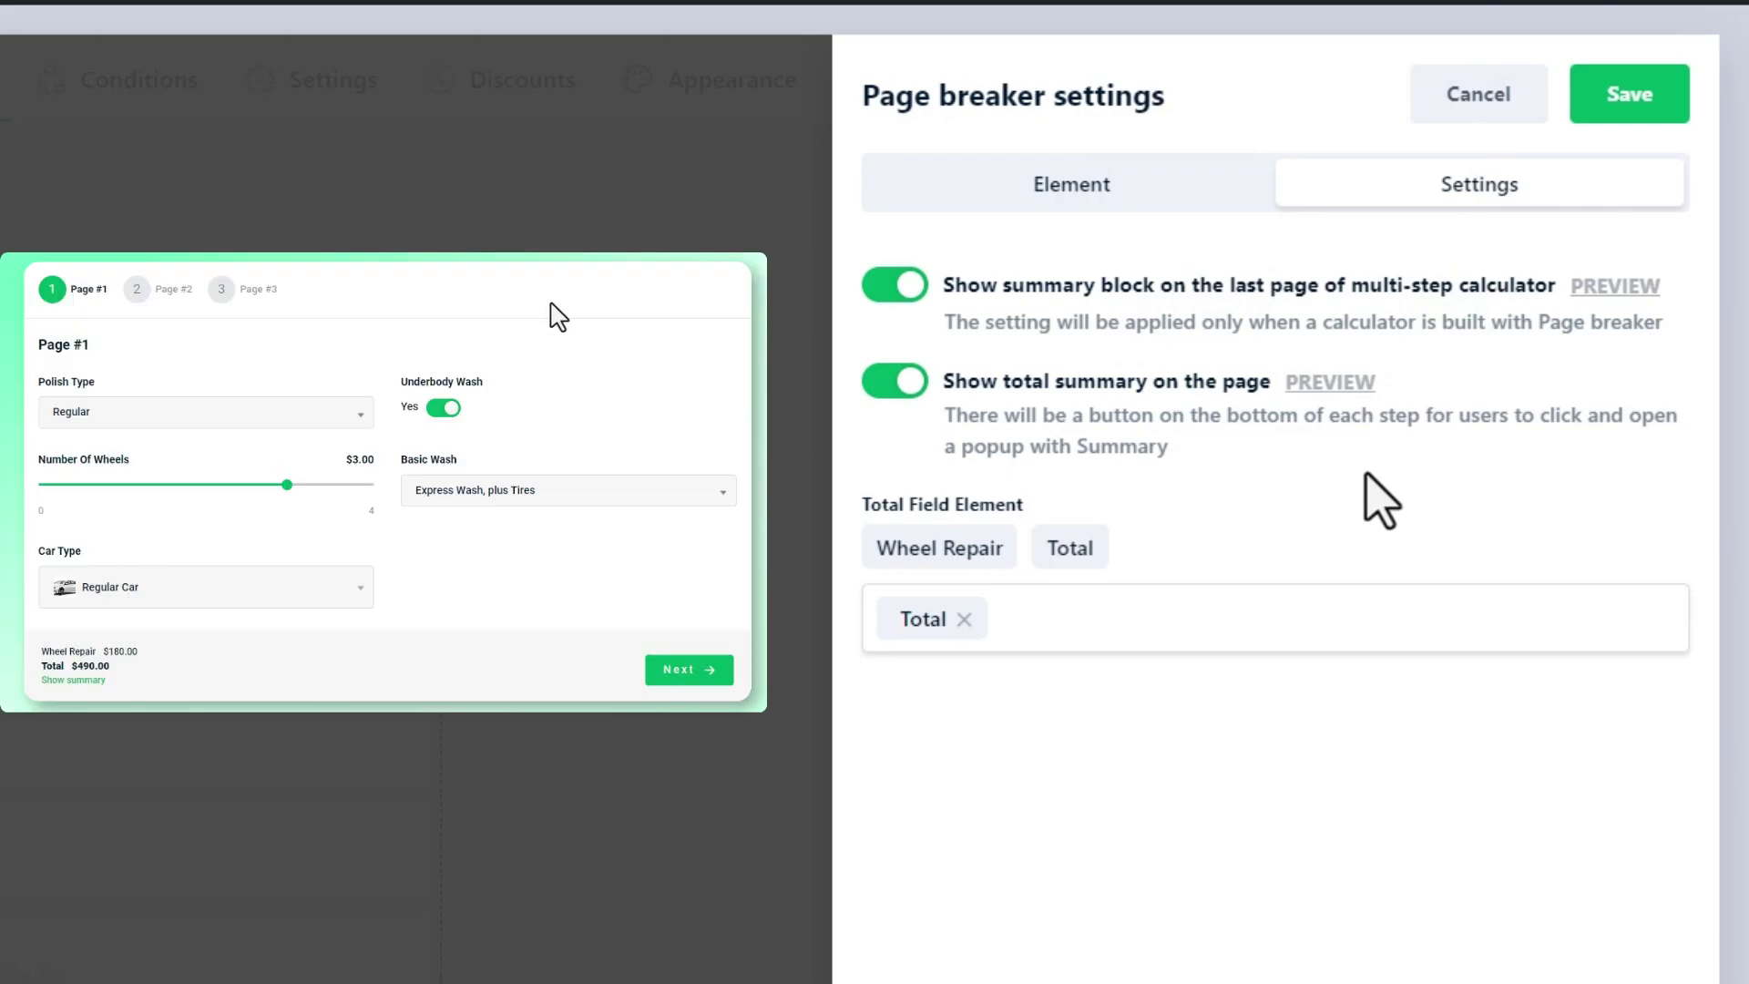
left_click(979, 550)
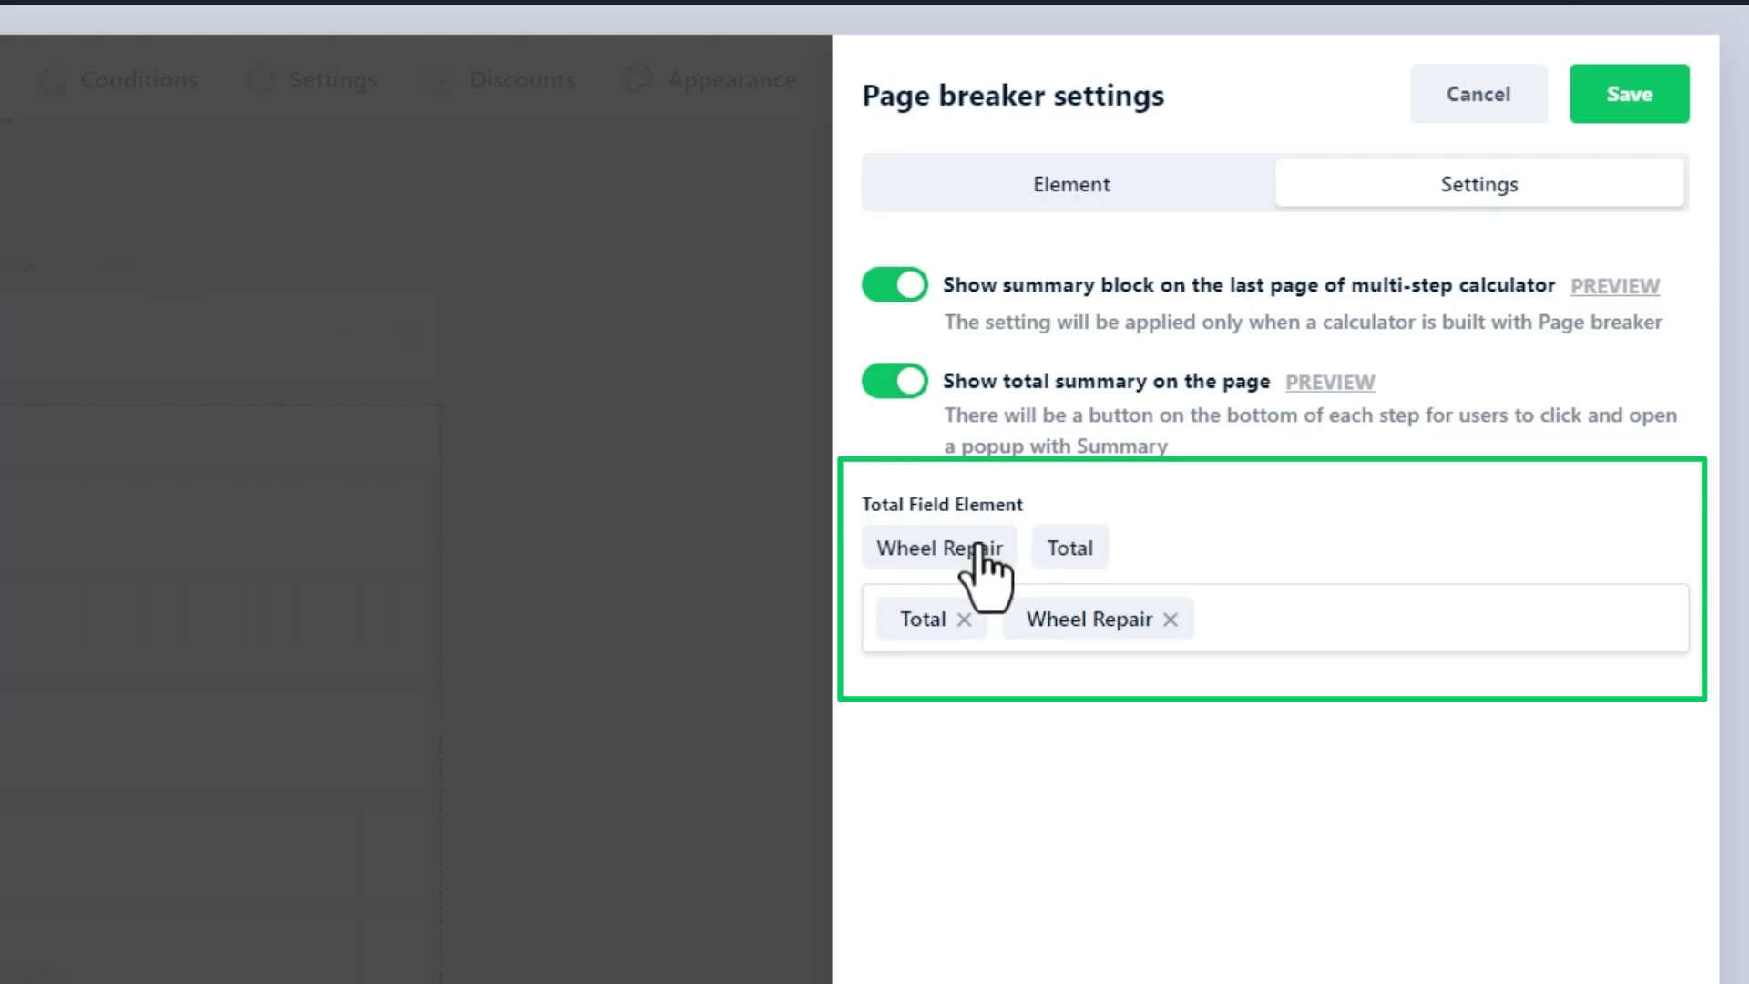
left_click(1631, 108)
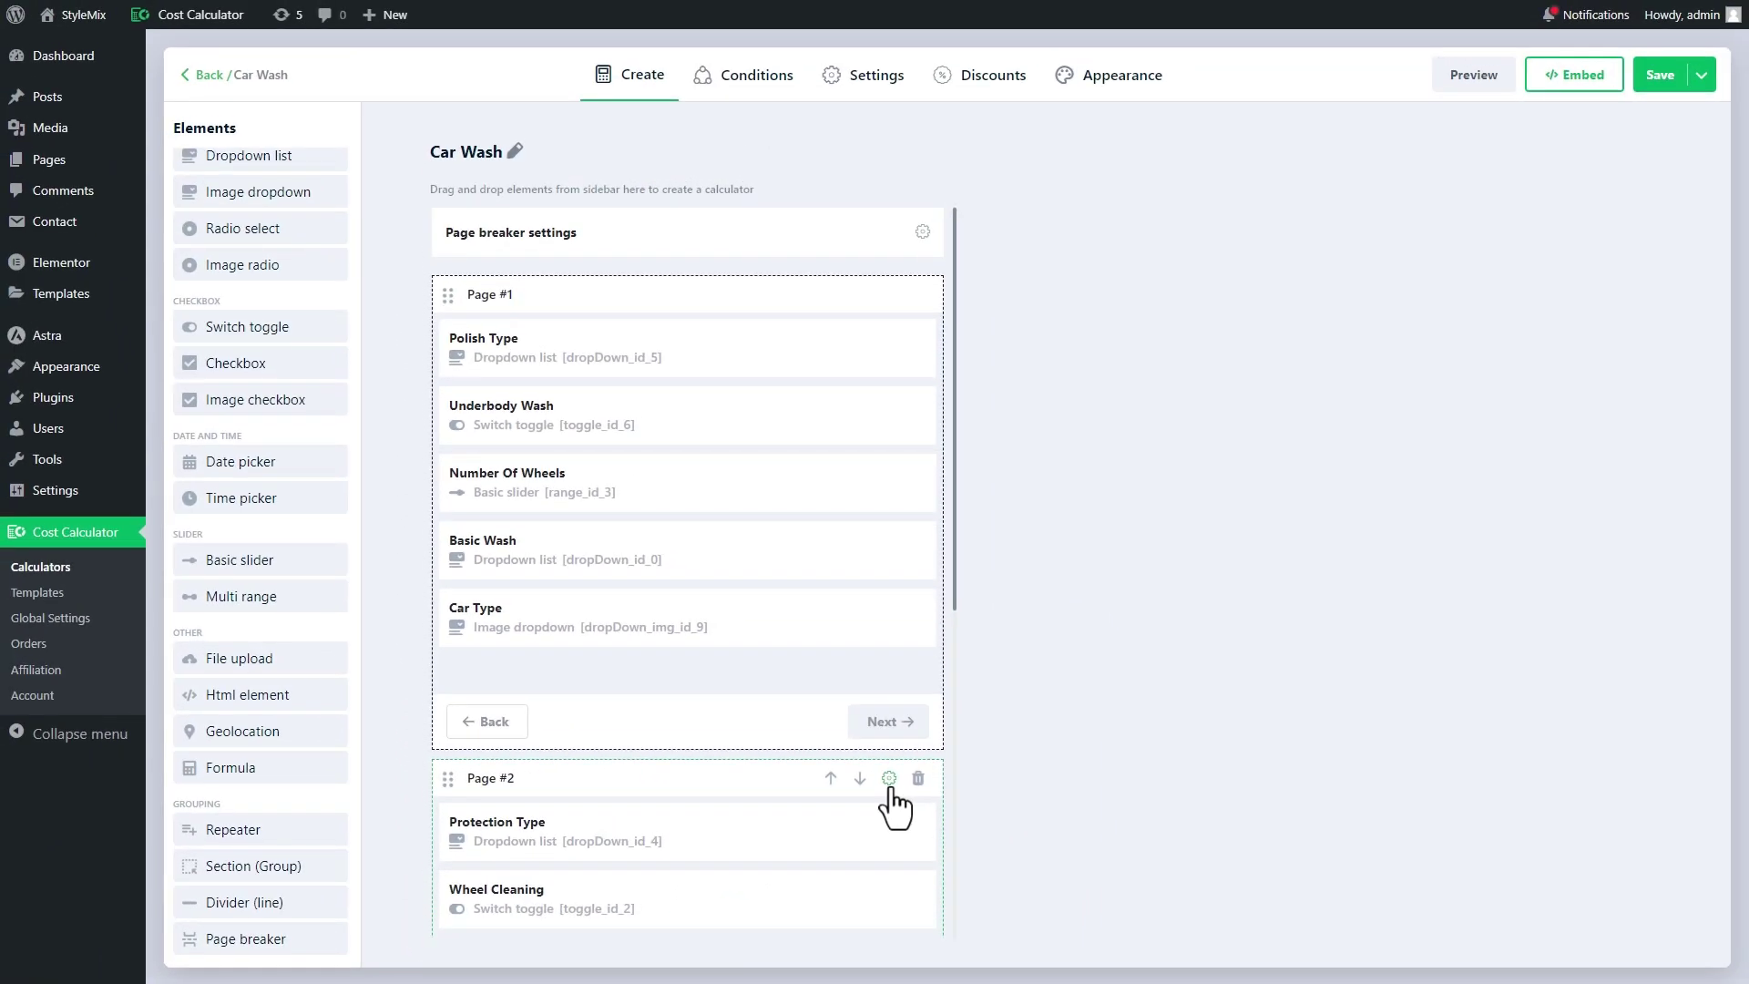
- Open the Page breaker settings panel for Page #2 via its gear icon
left_click(889, 777)
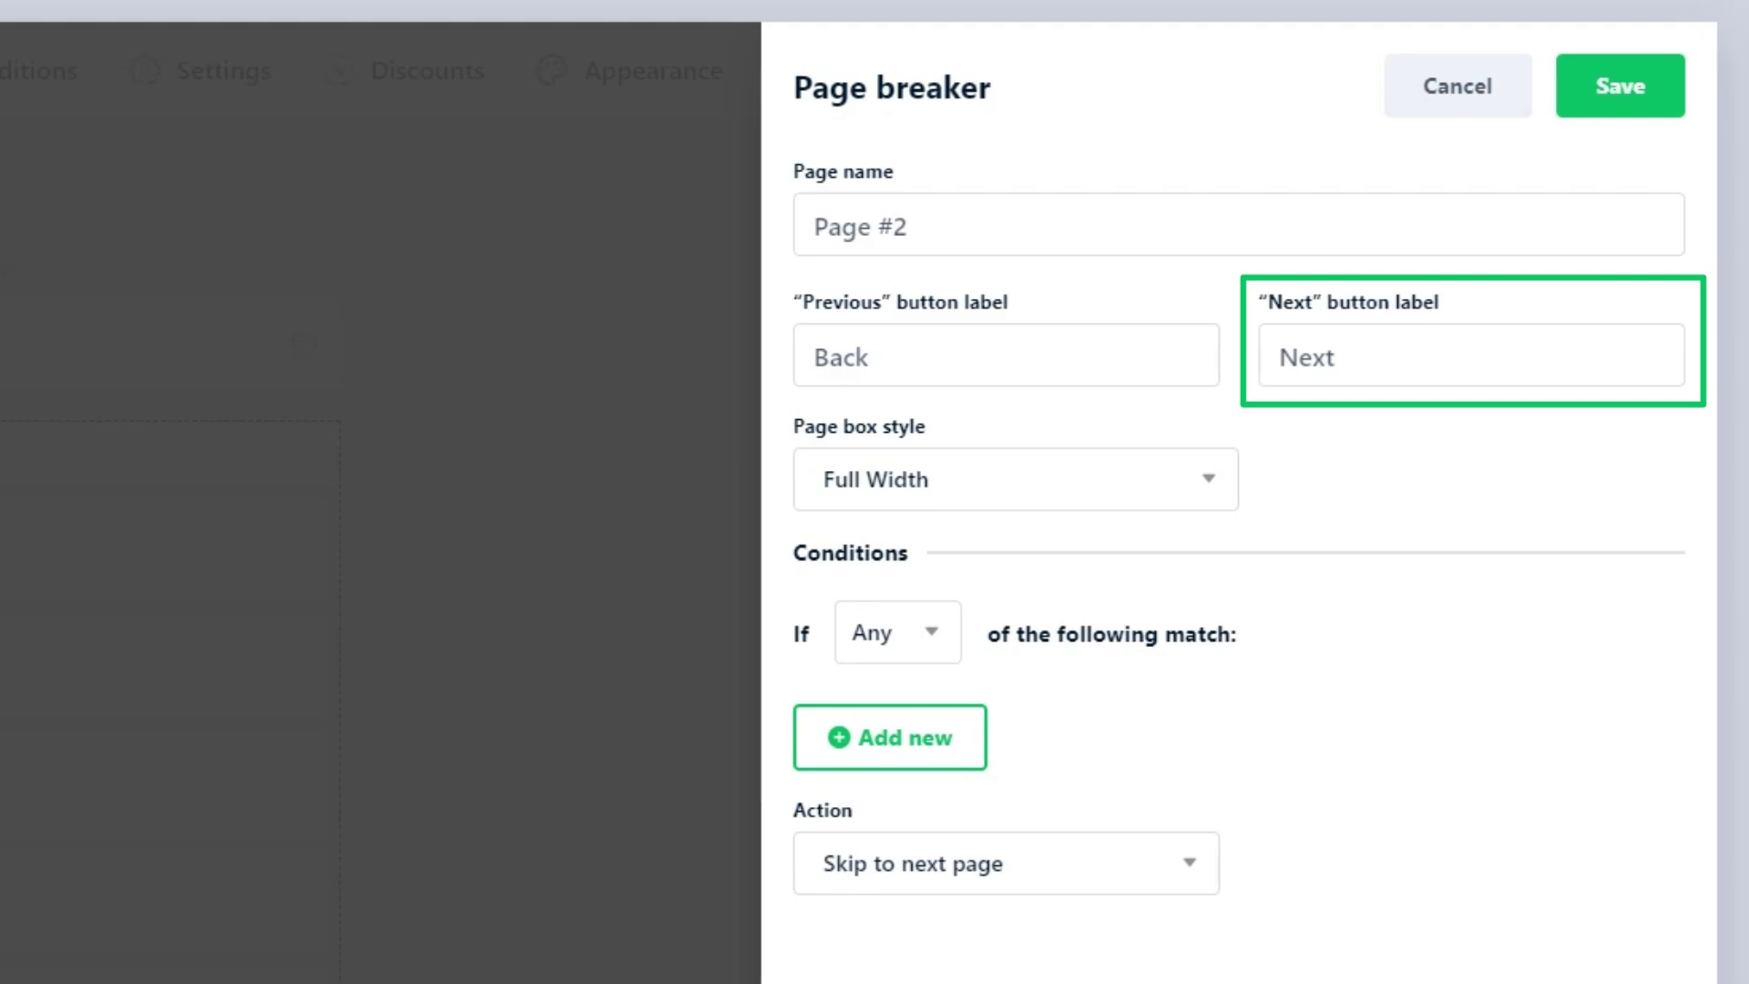
- Set Page #2's box style to 2 columns and add an empty condition row
left_click(1214, 497)
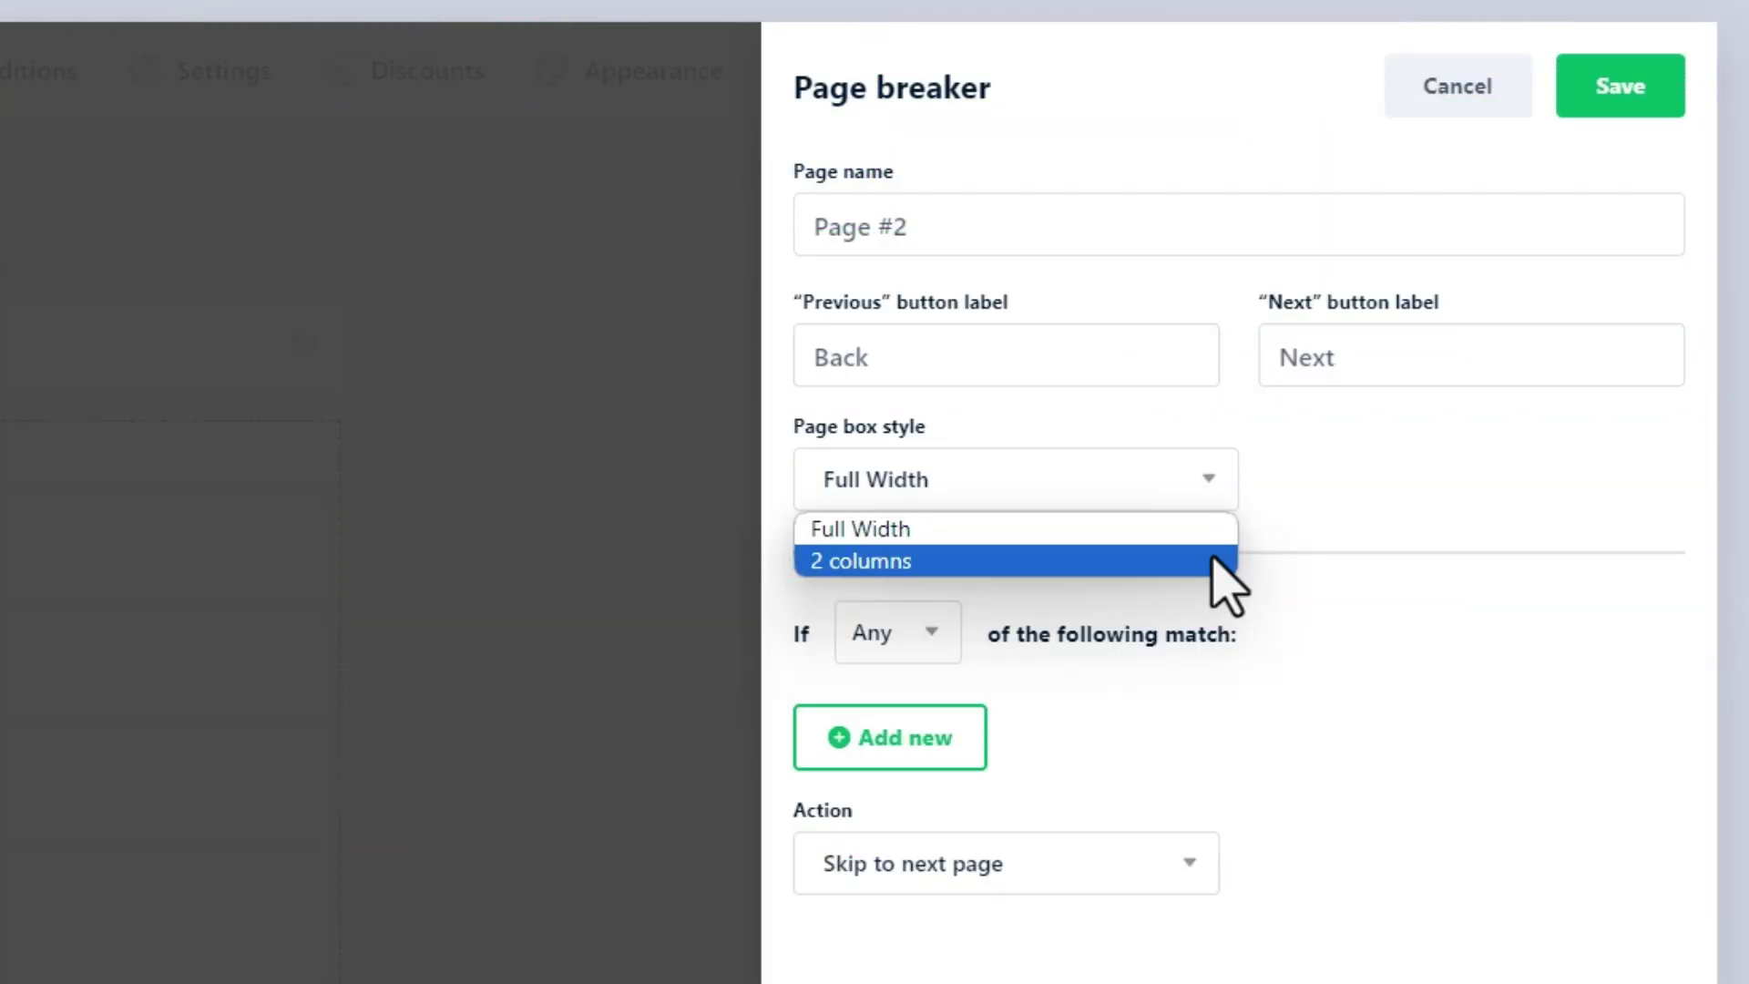
left_click(1212, 561)
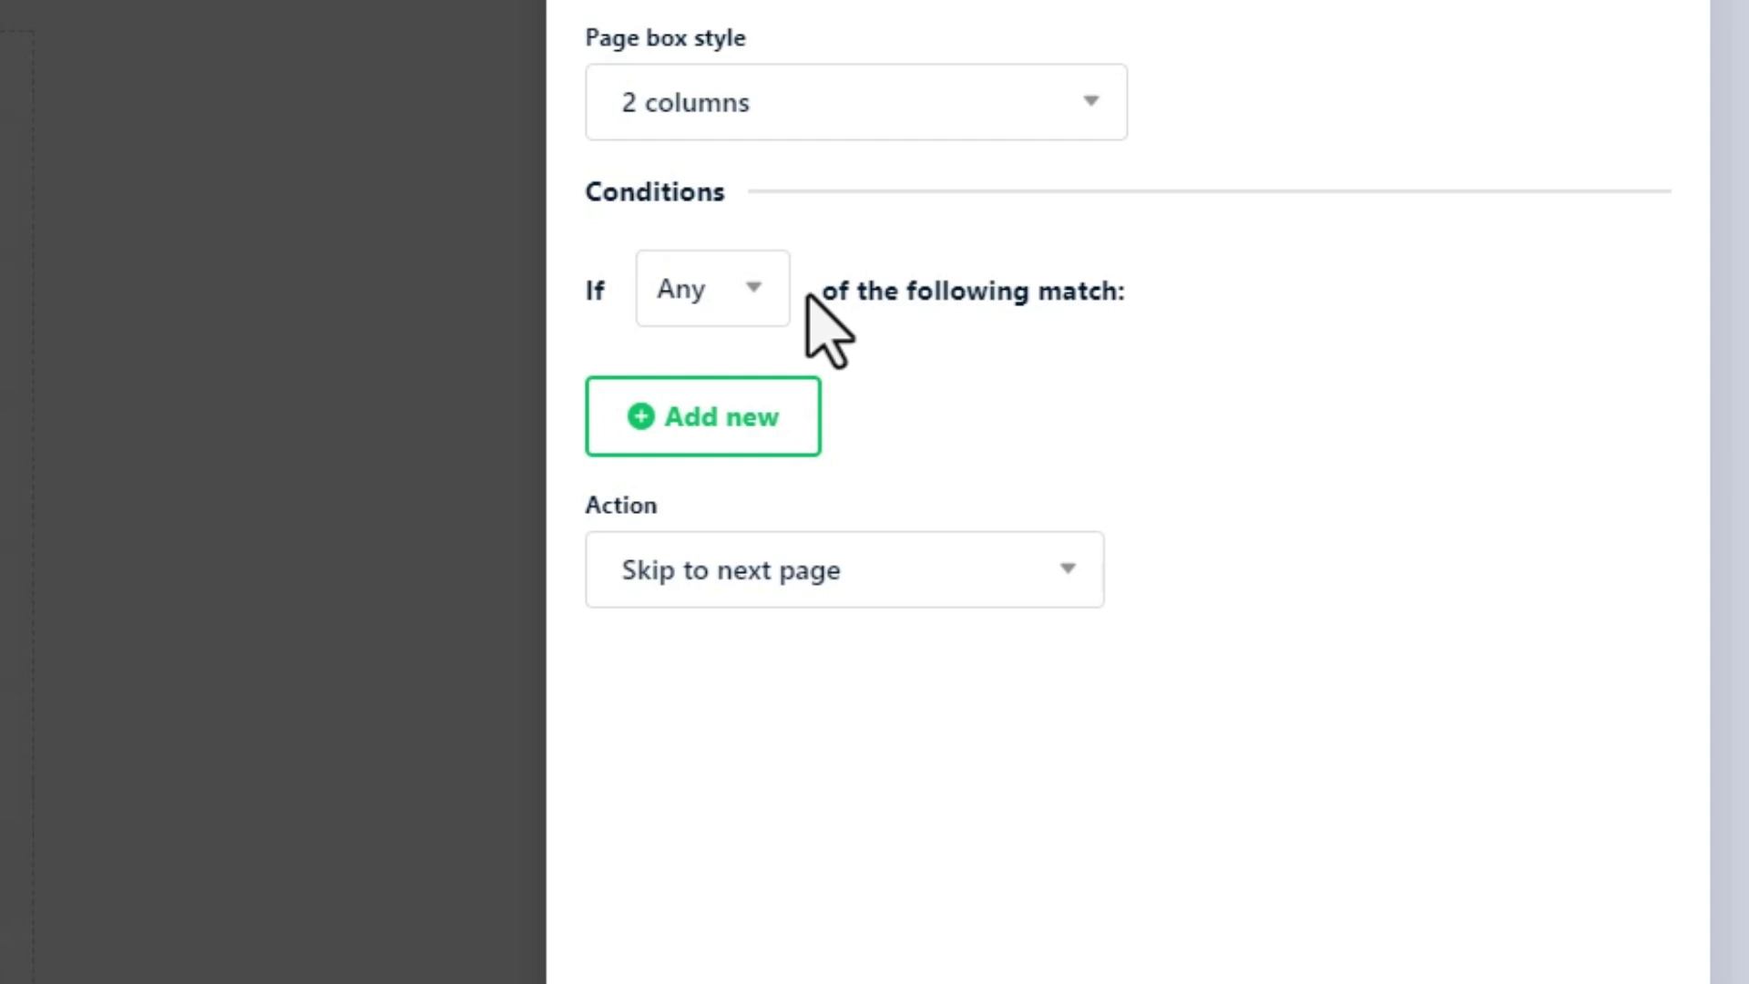
left_click(757, 419)
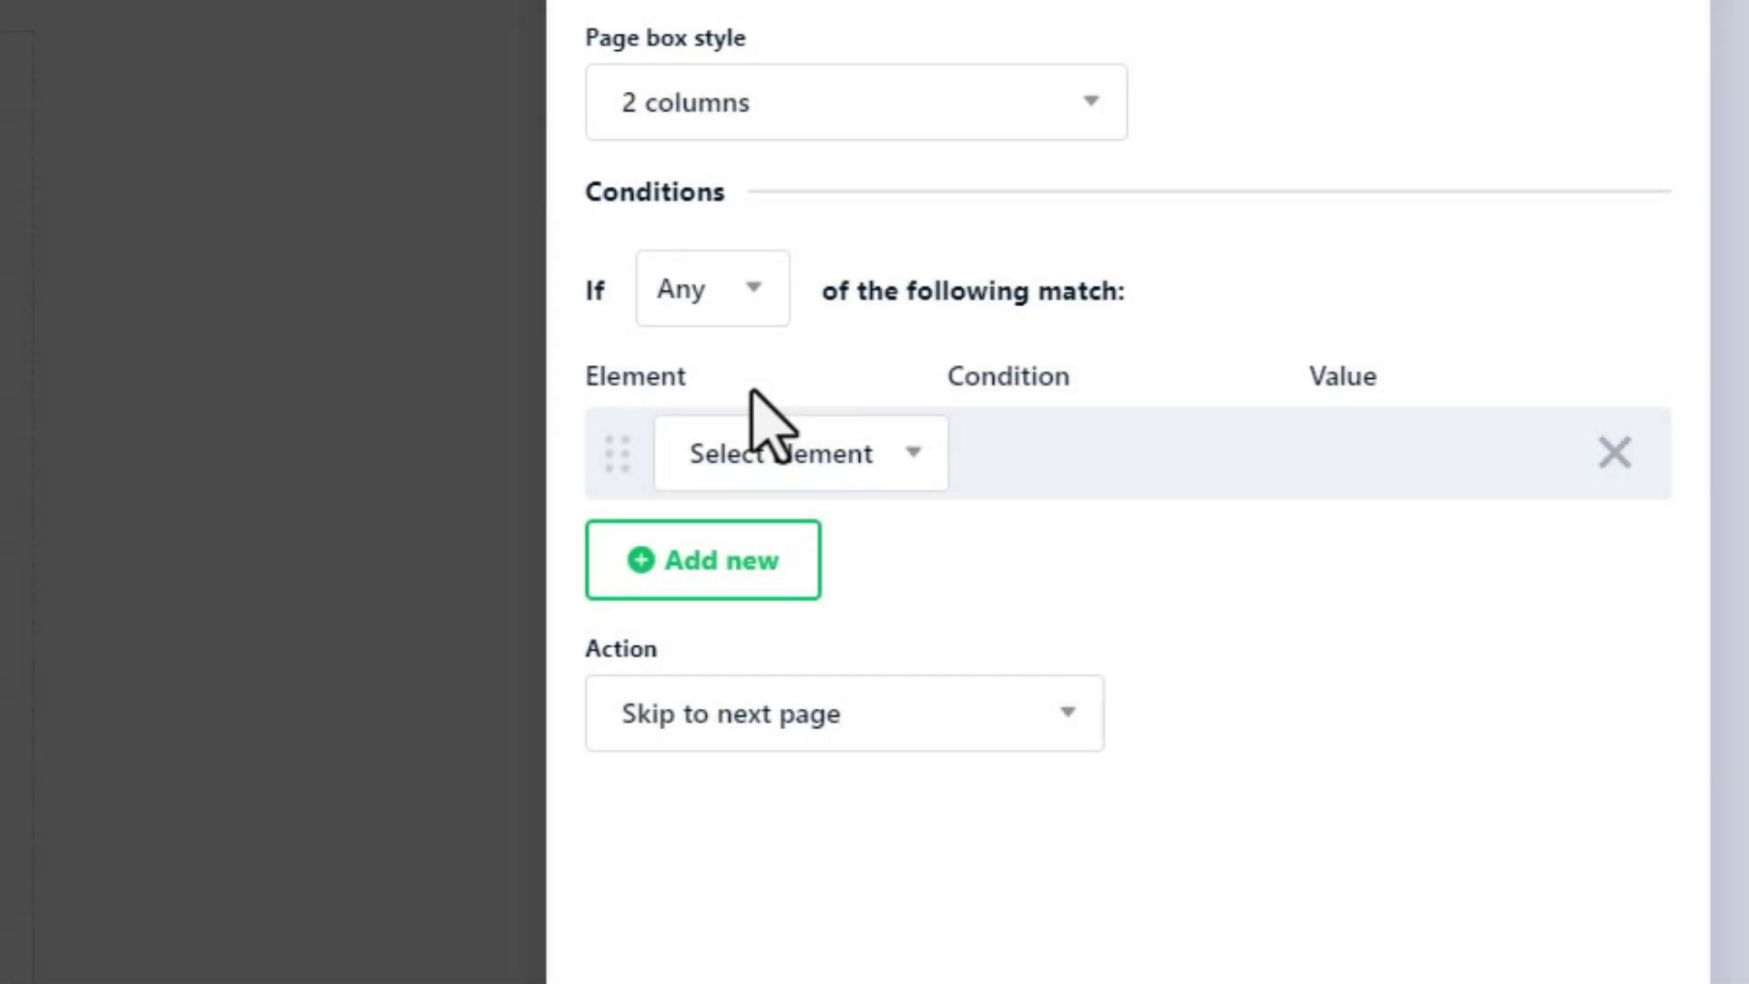
- Keep Any matching and set the condition to Protection Type is selected Temporary Wax
left_click(715, 309)
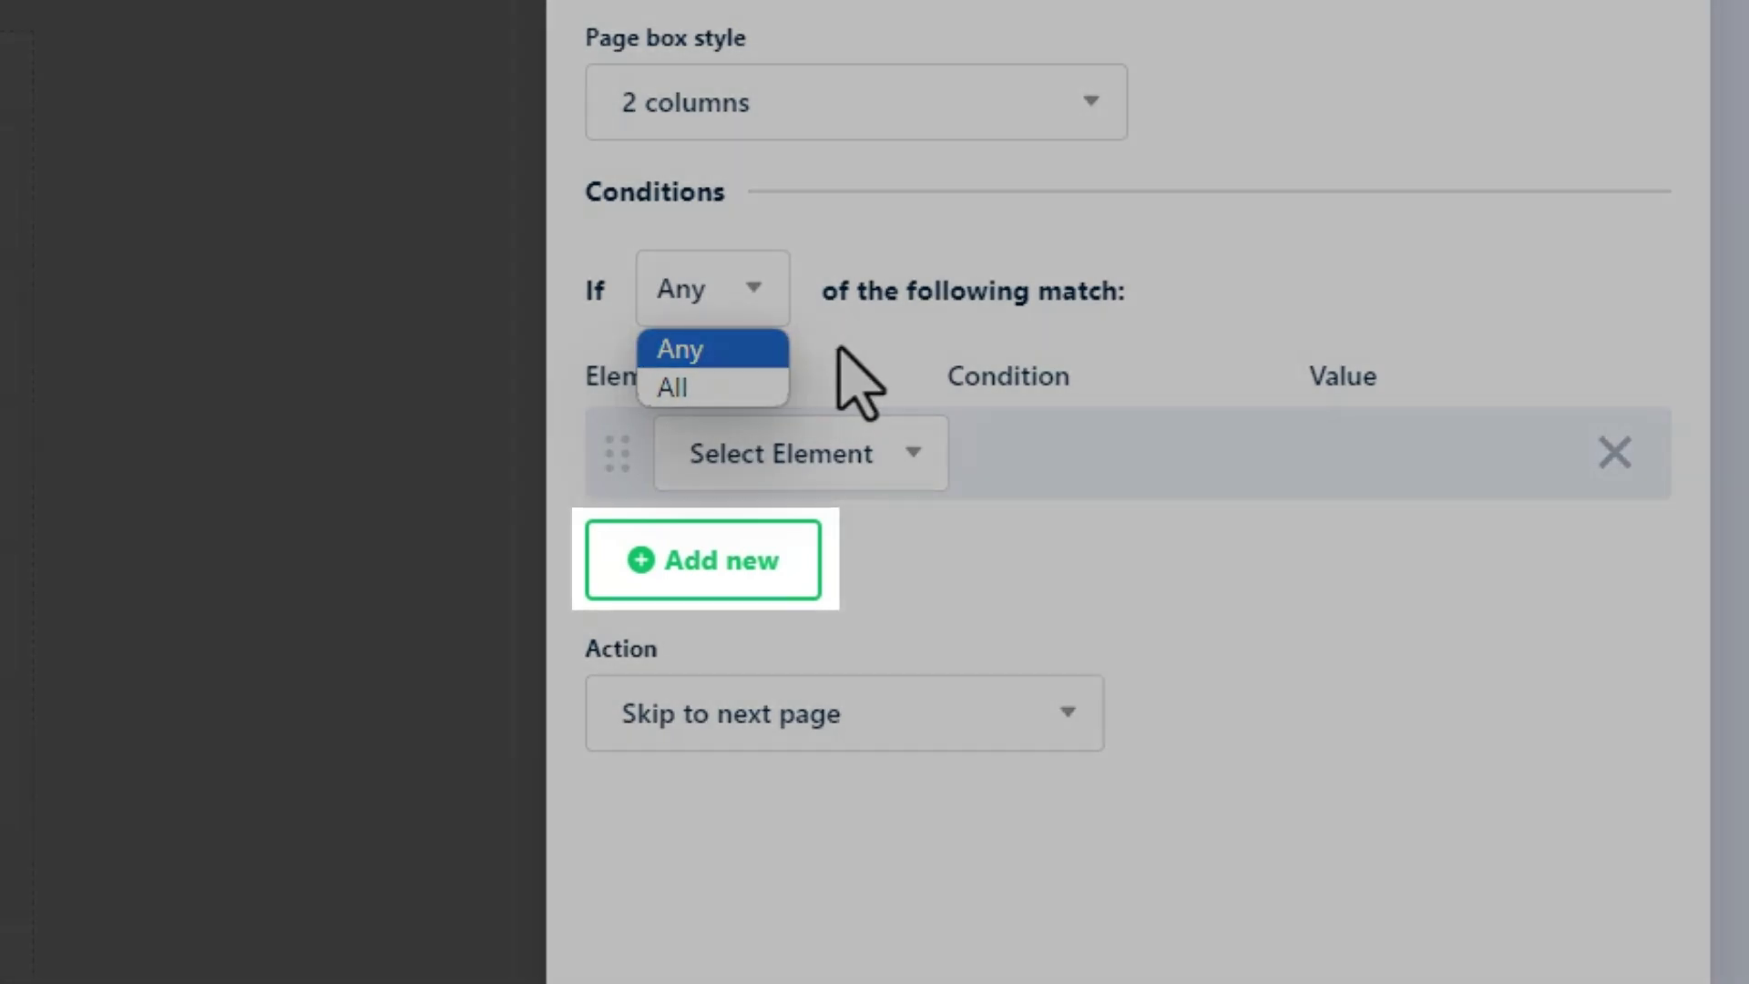
left_click(843, 347)
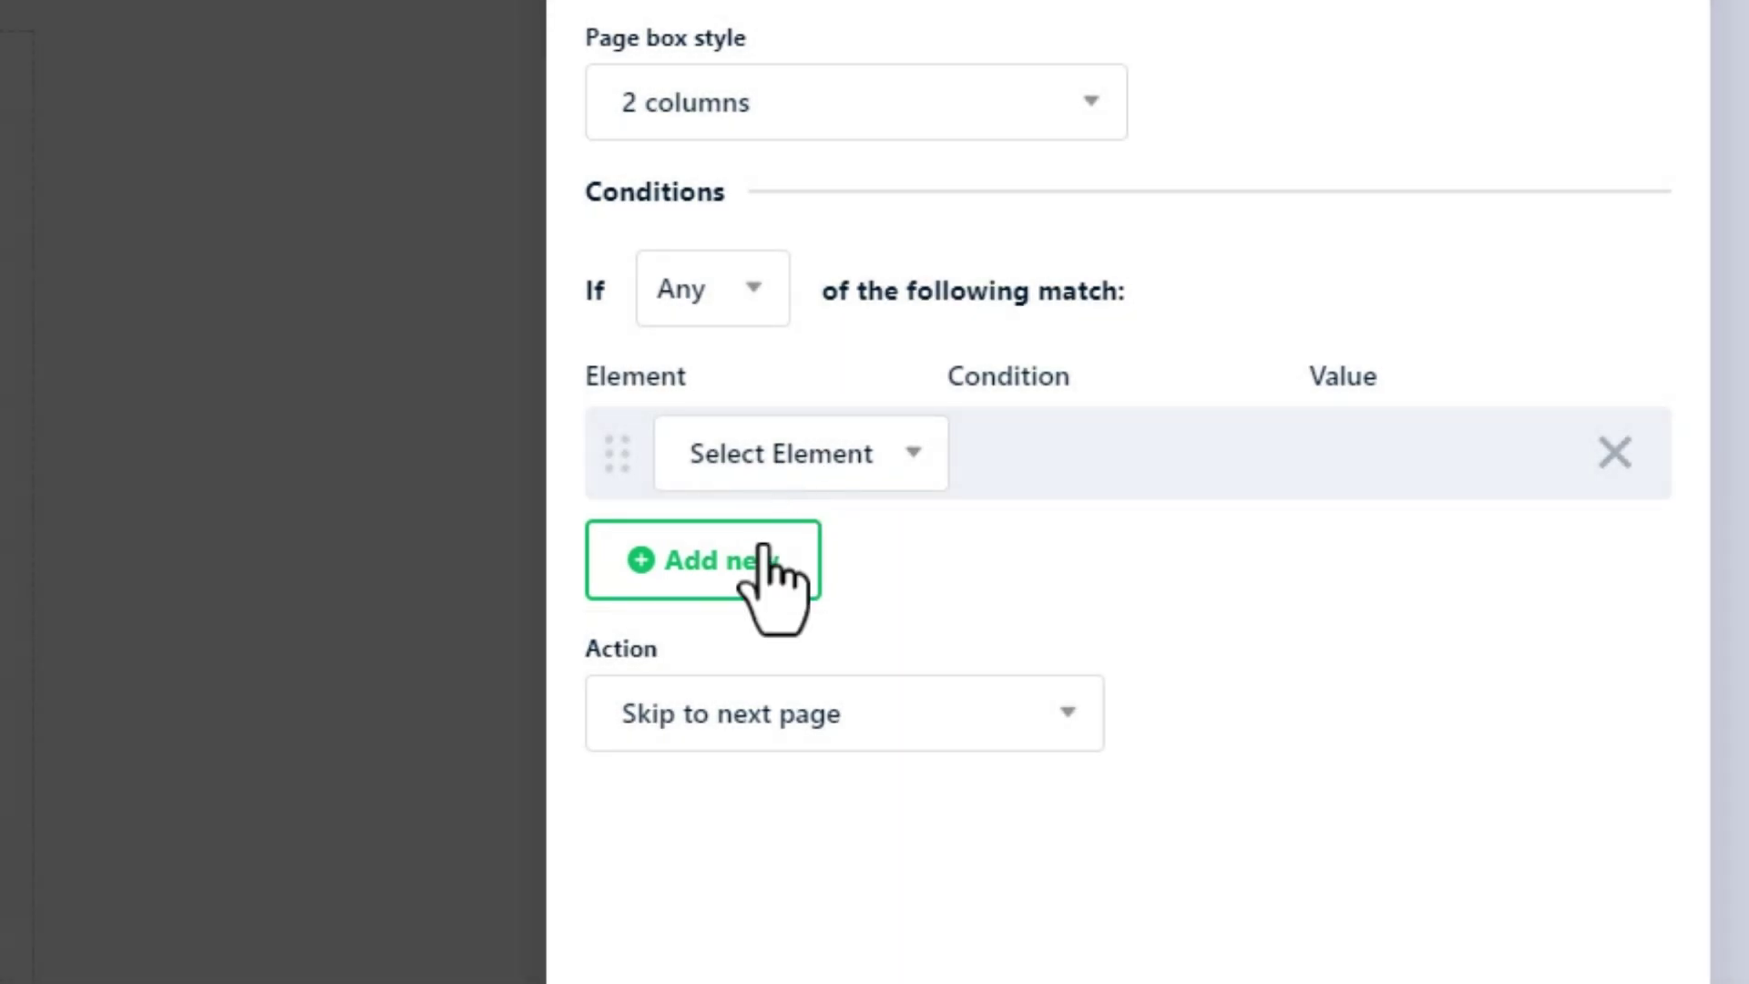
left_click(763, 557)
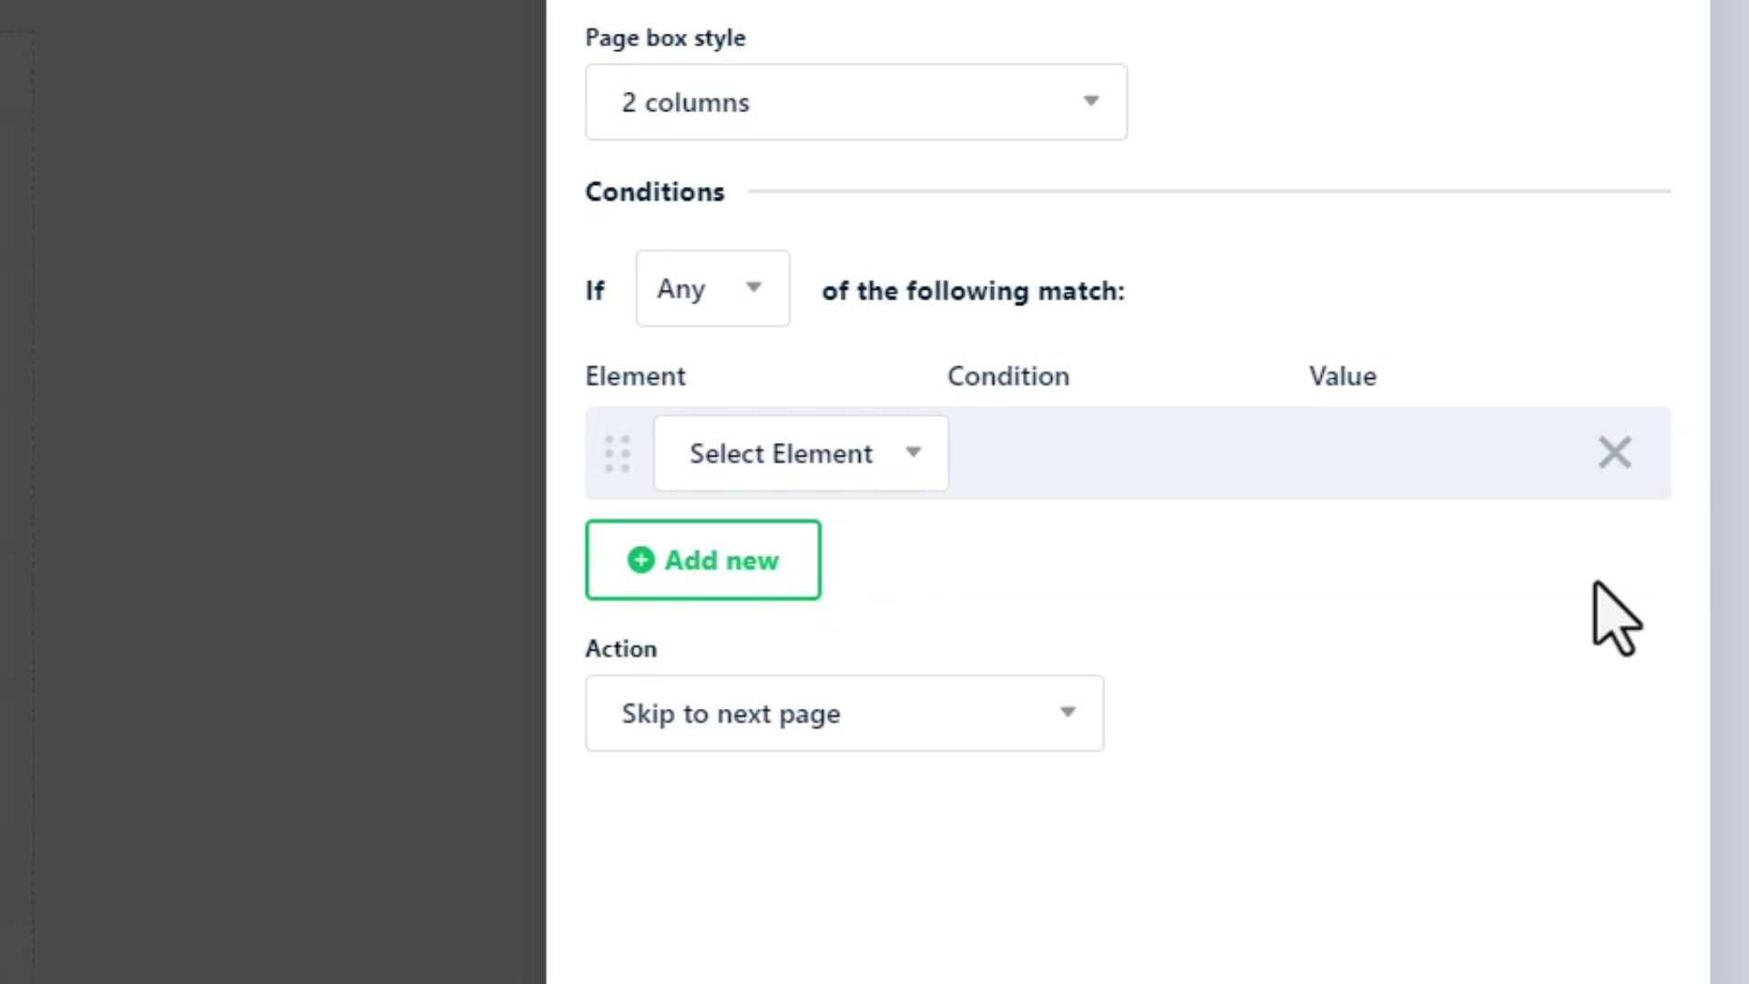
left_click(900, 462)
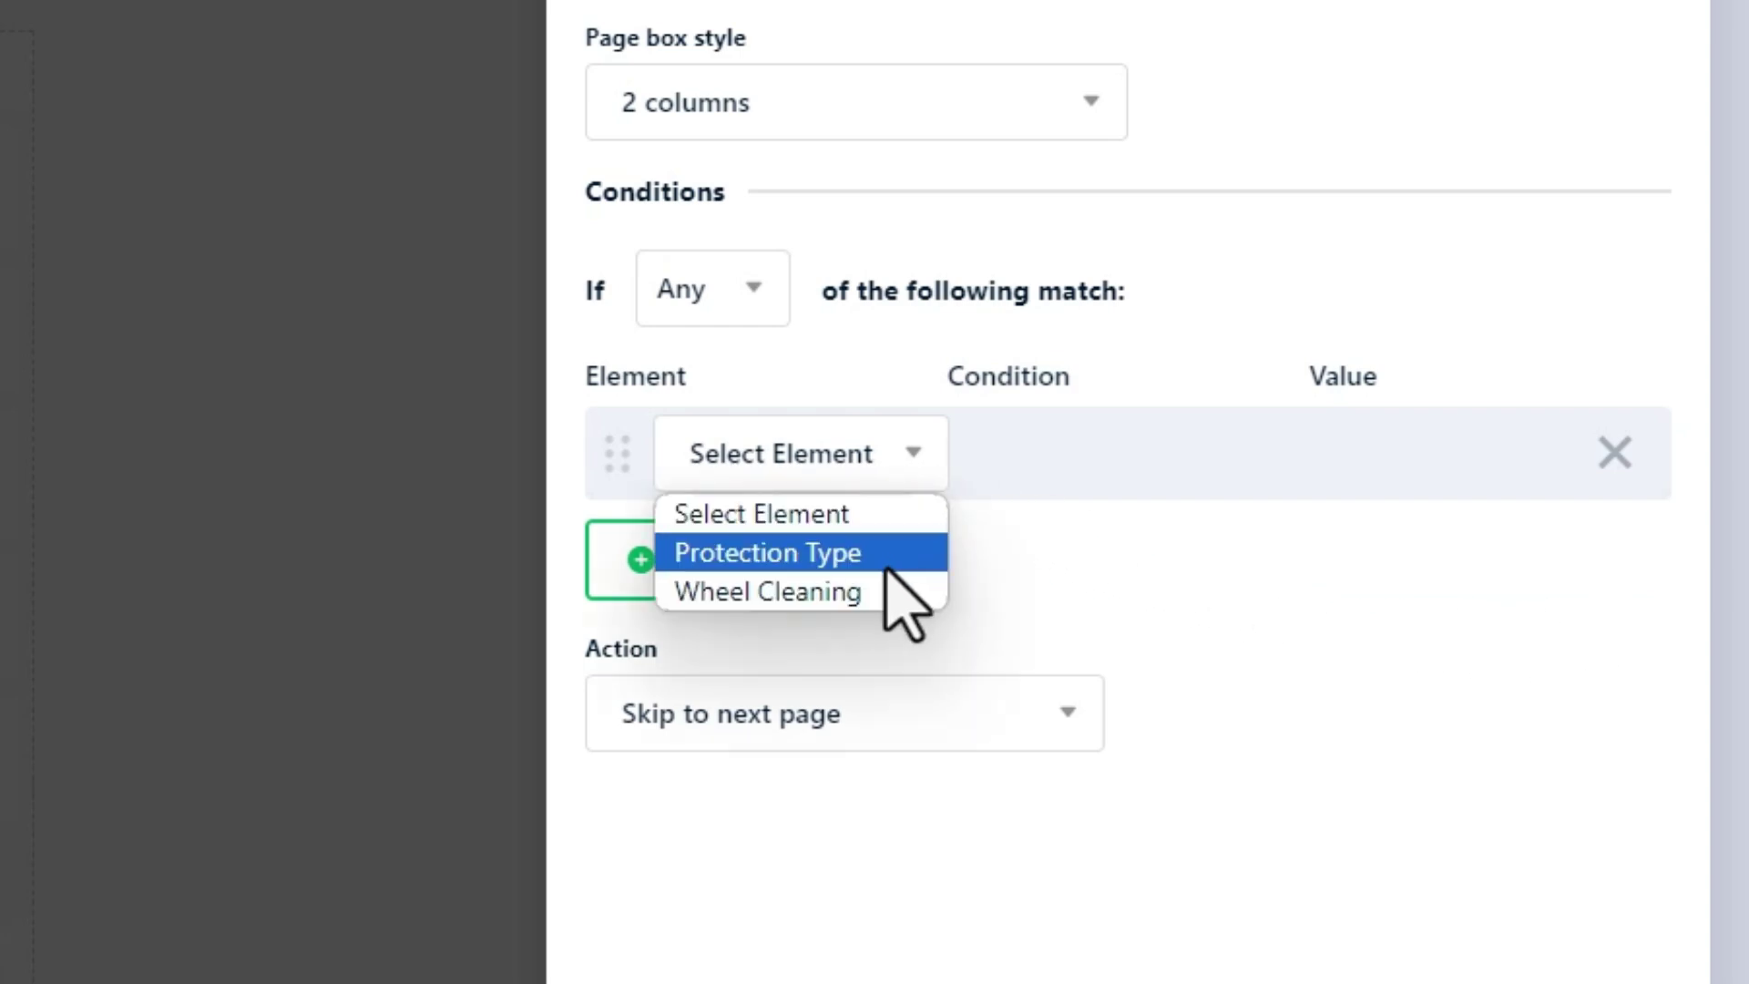
left_click(887, 568)
left_click(1168, 487)
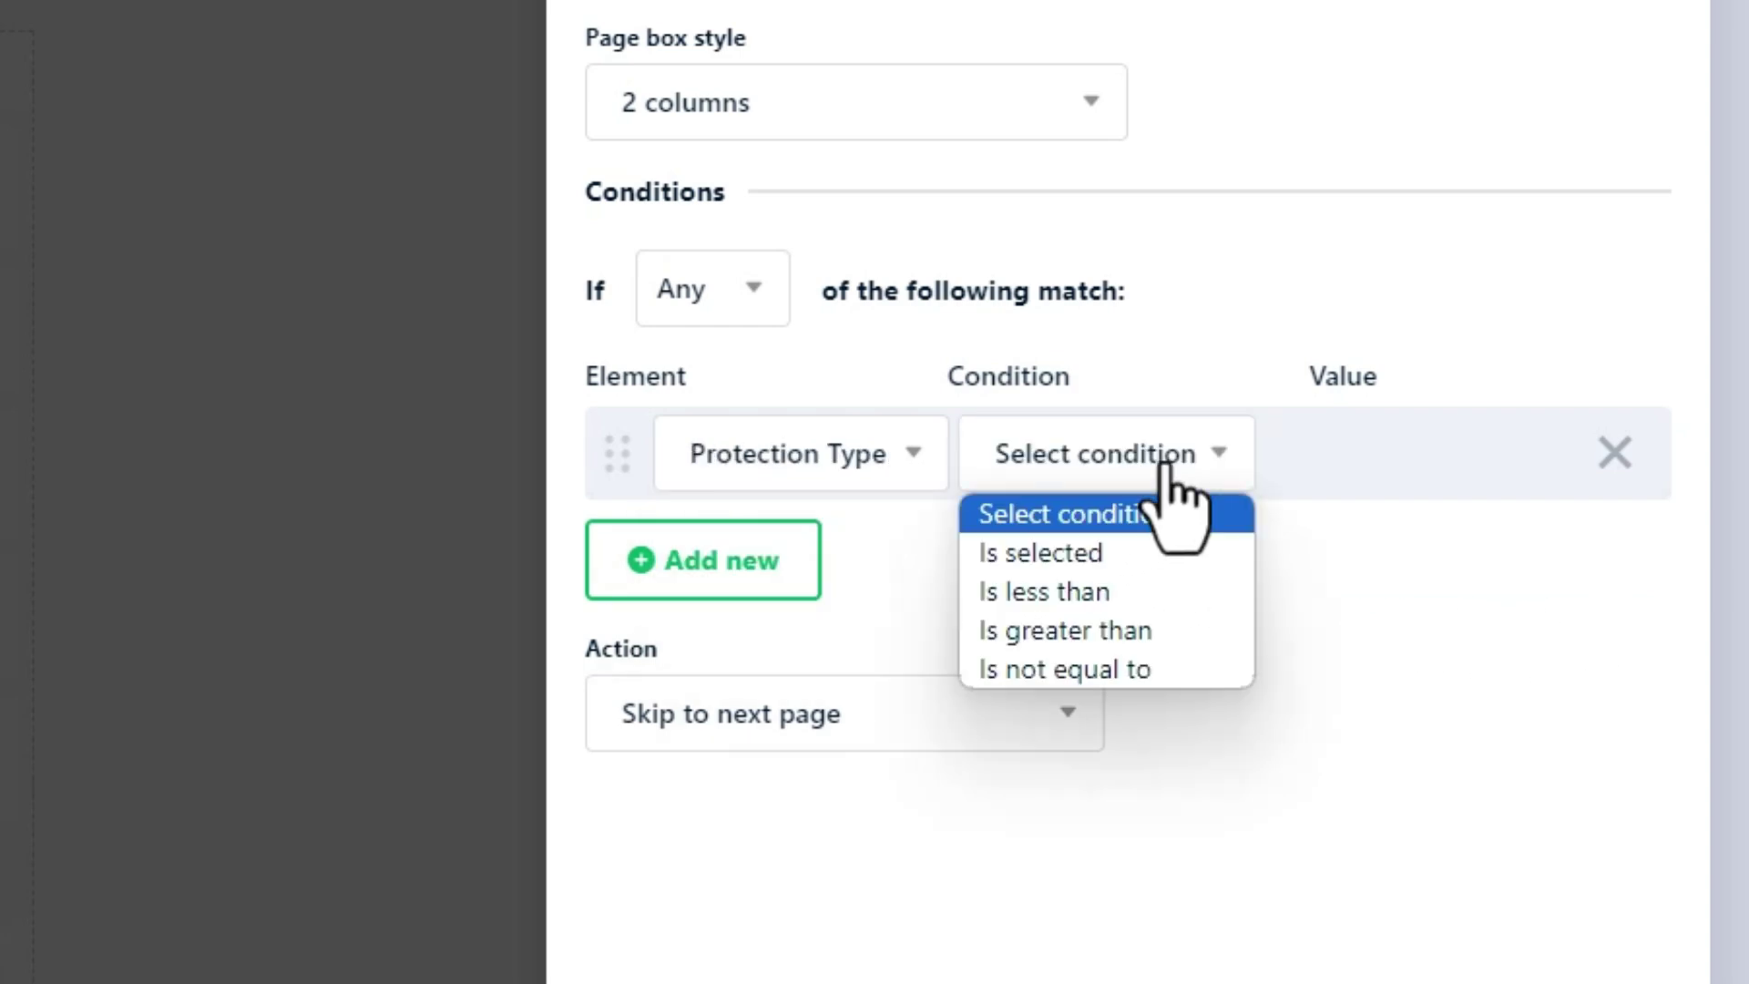
left_click(1158, 558)
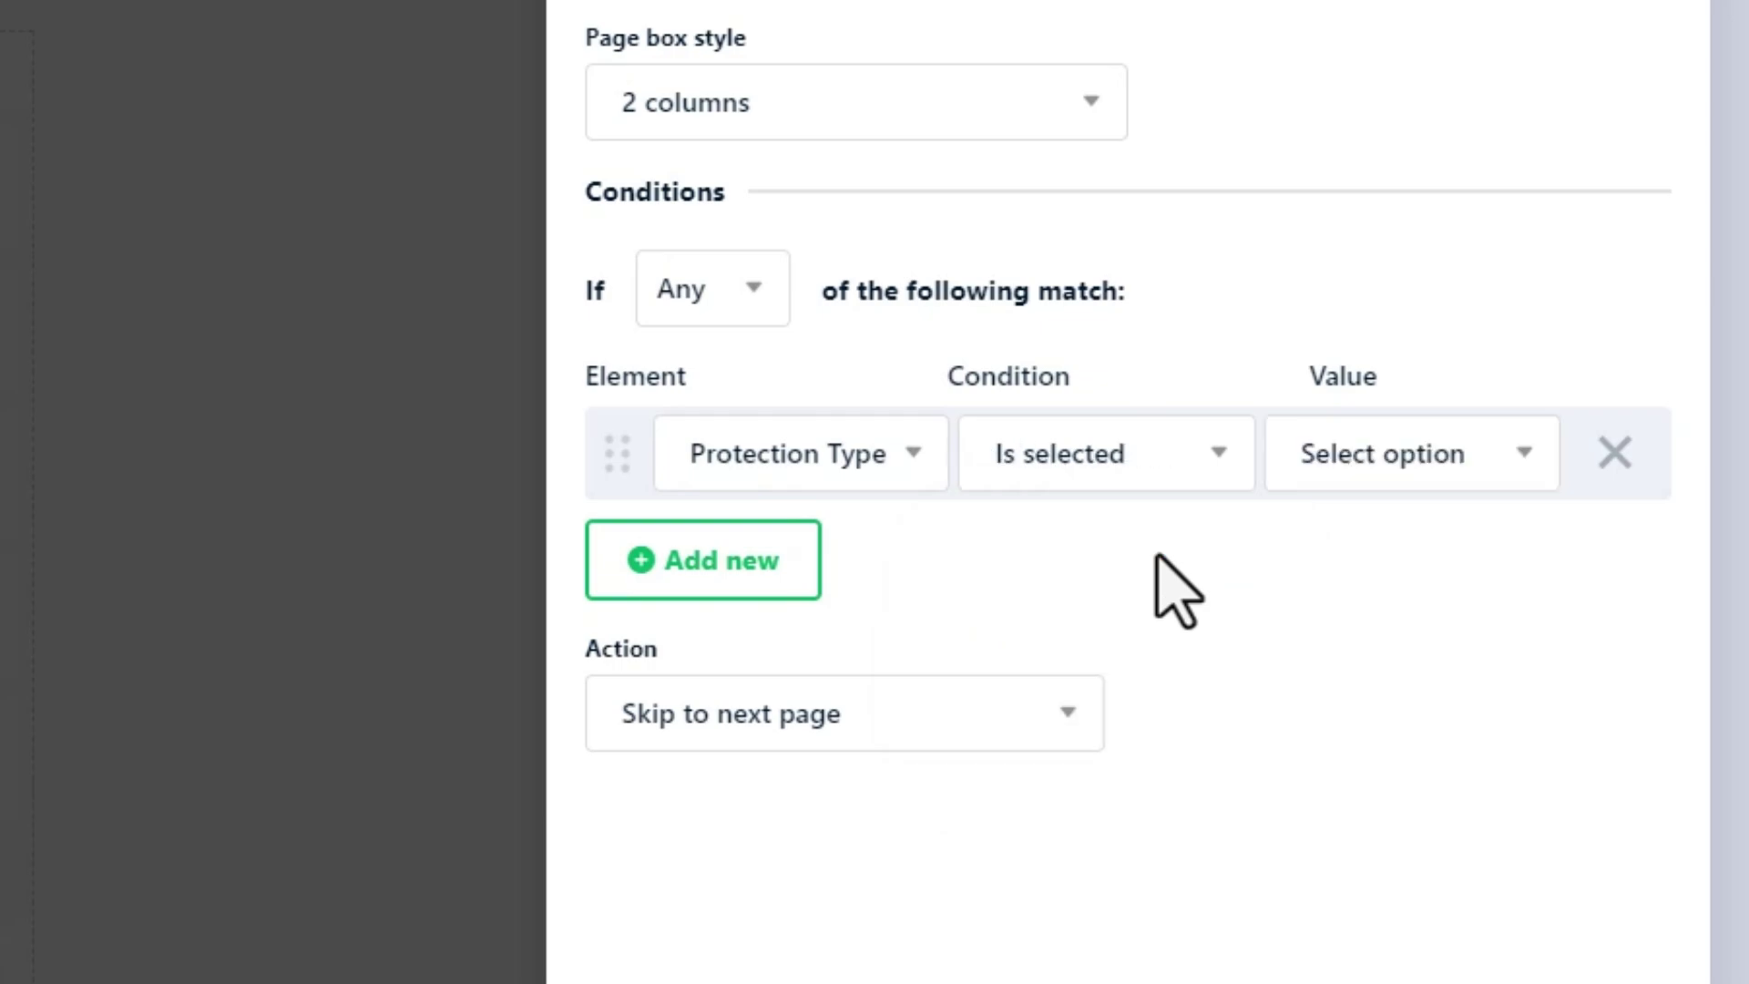
left_click(1401, 475)
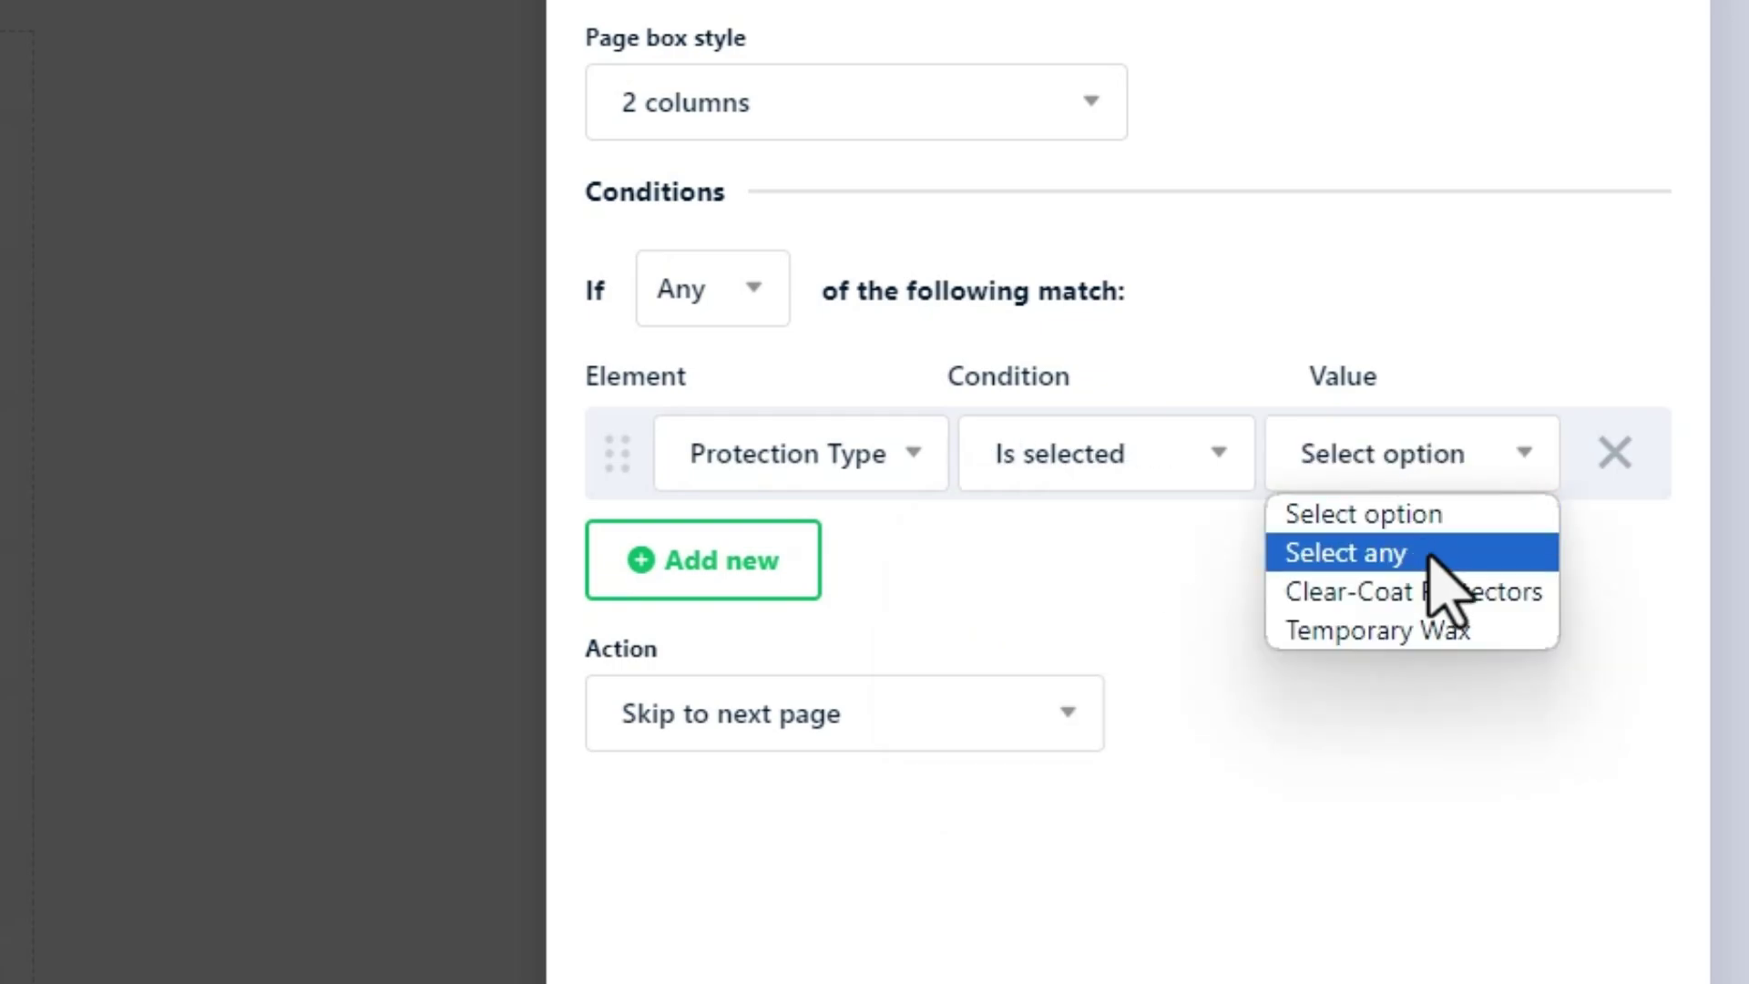
left_click(1448, 636)
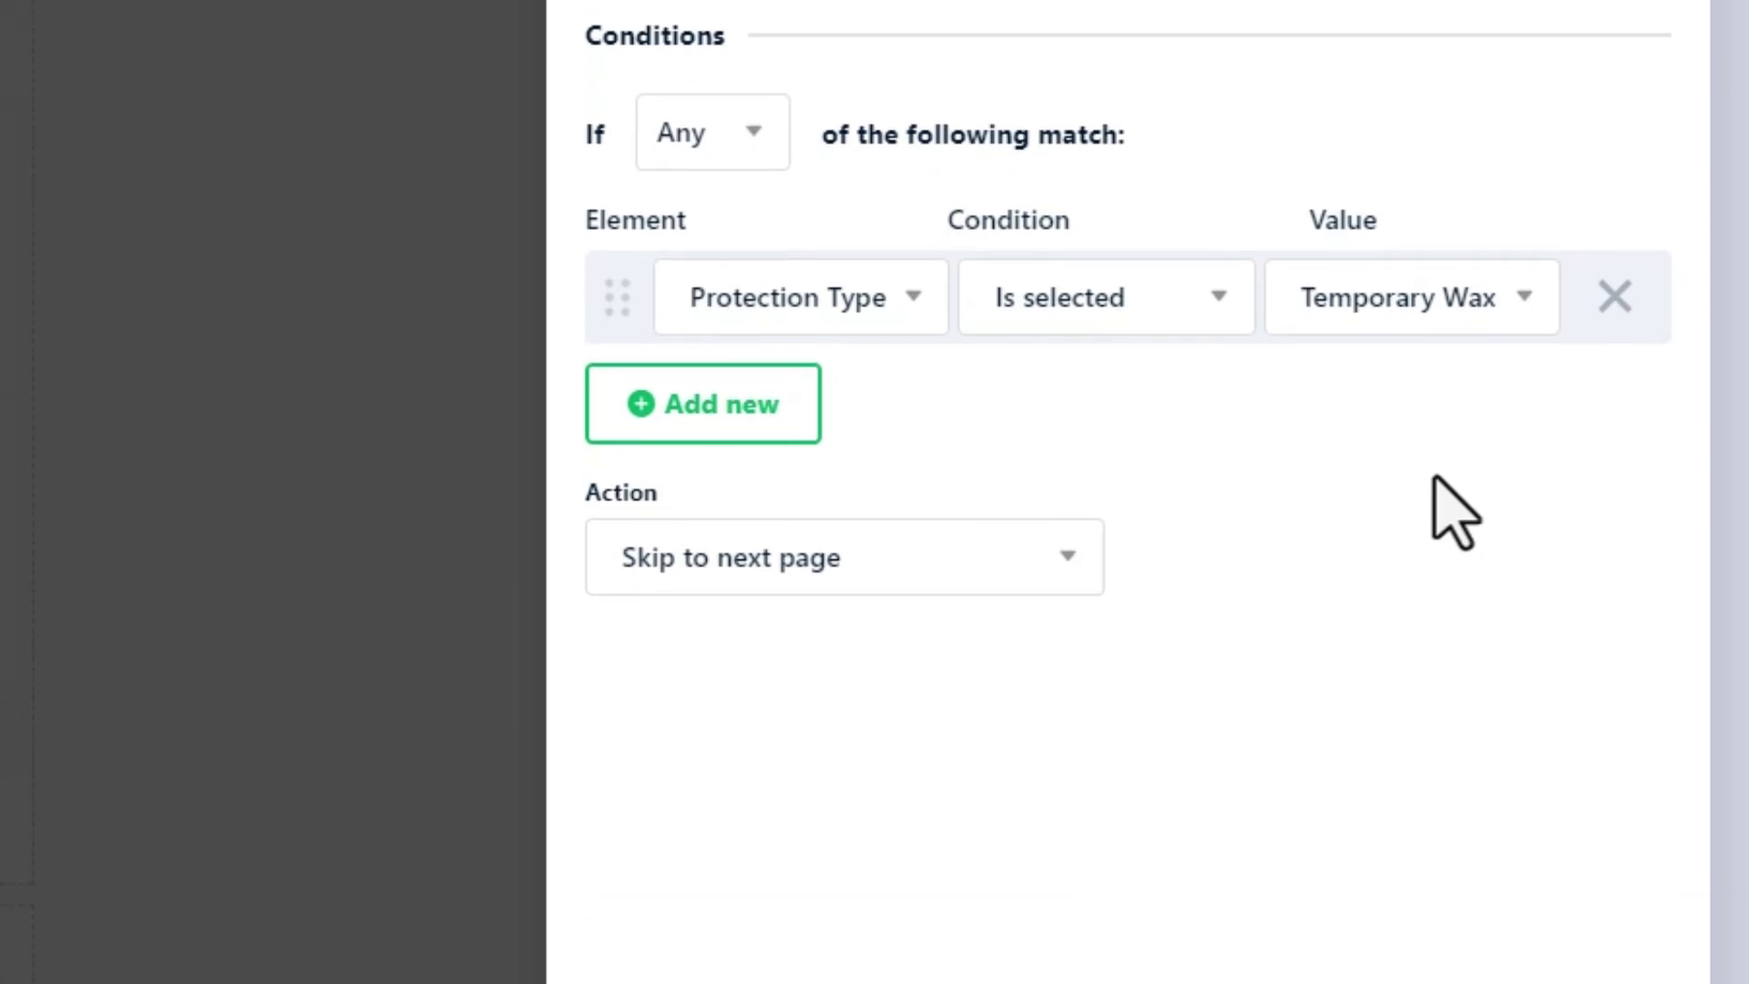
- Try the skip and do-not-skip examples in the condition action demo form
left_click(1061, 572)
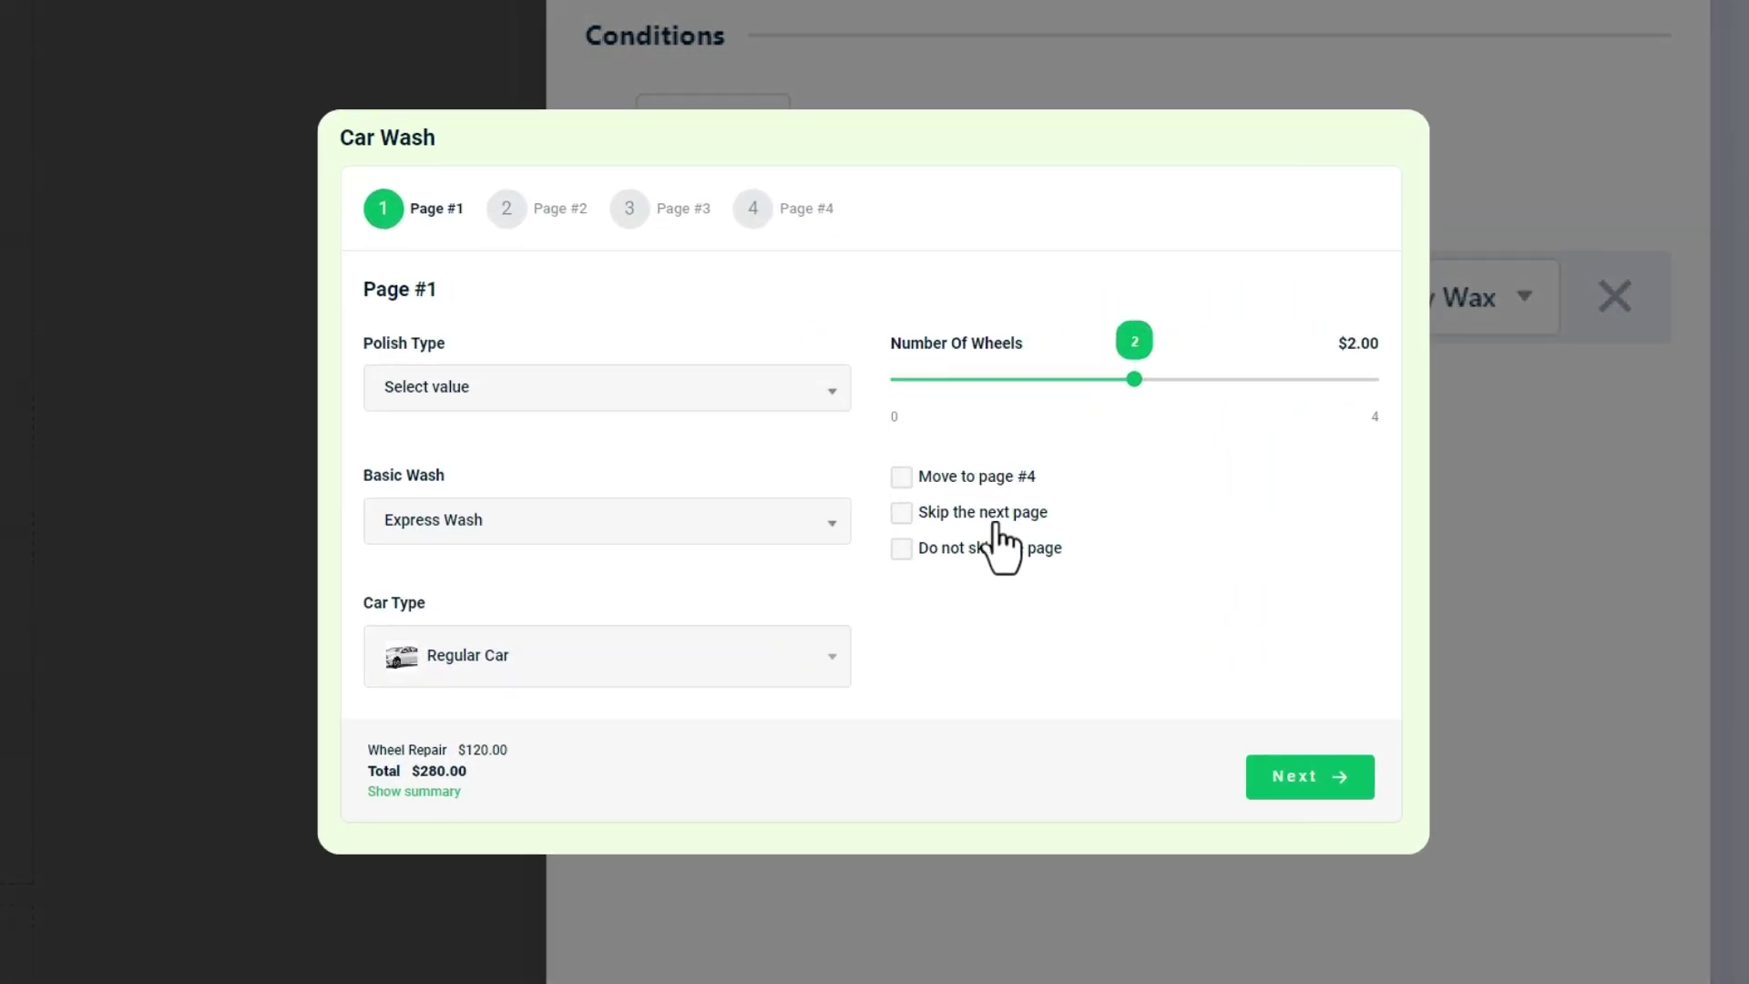
left_click(995, 522)
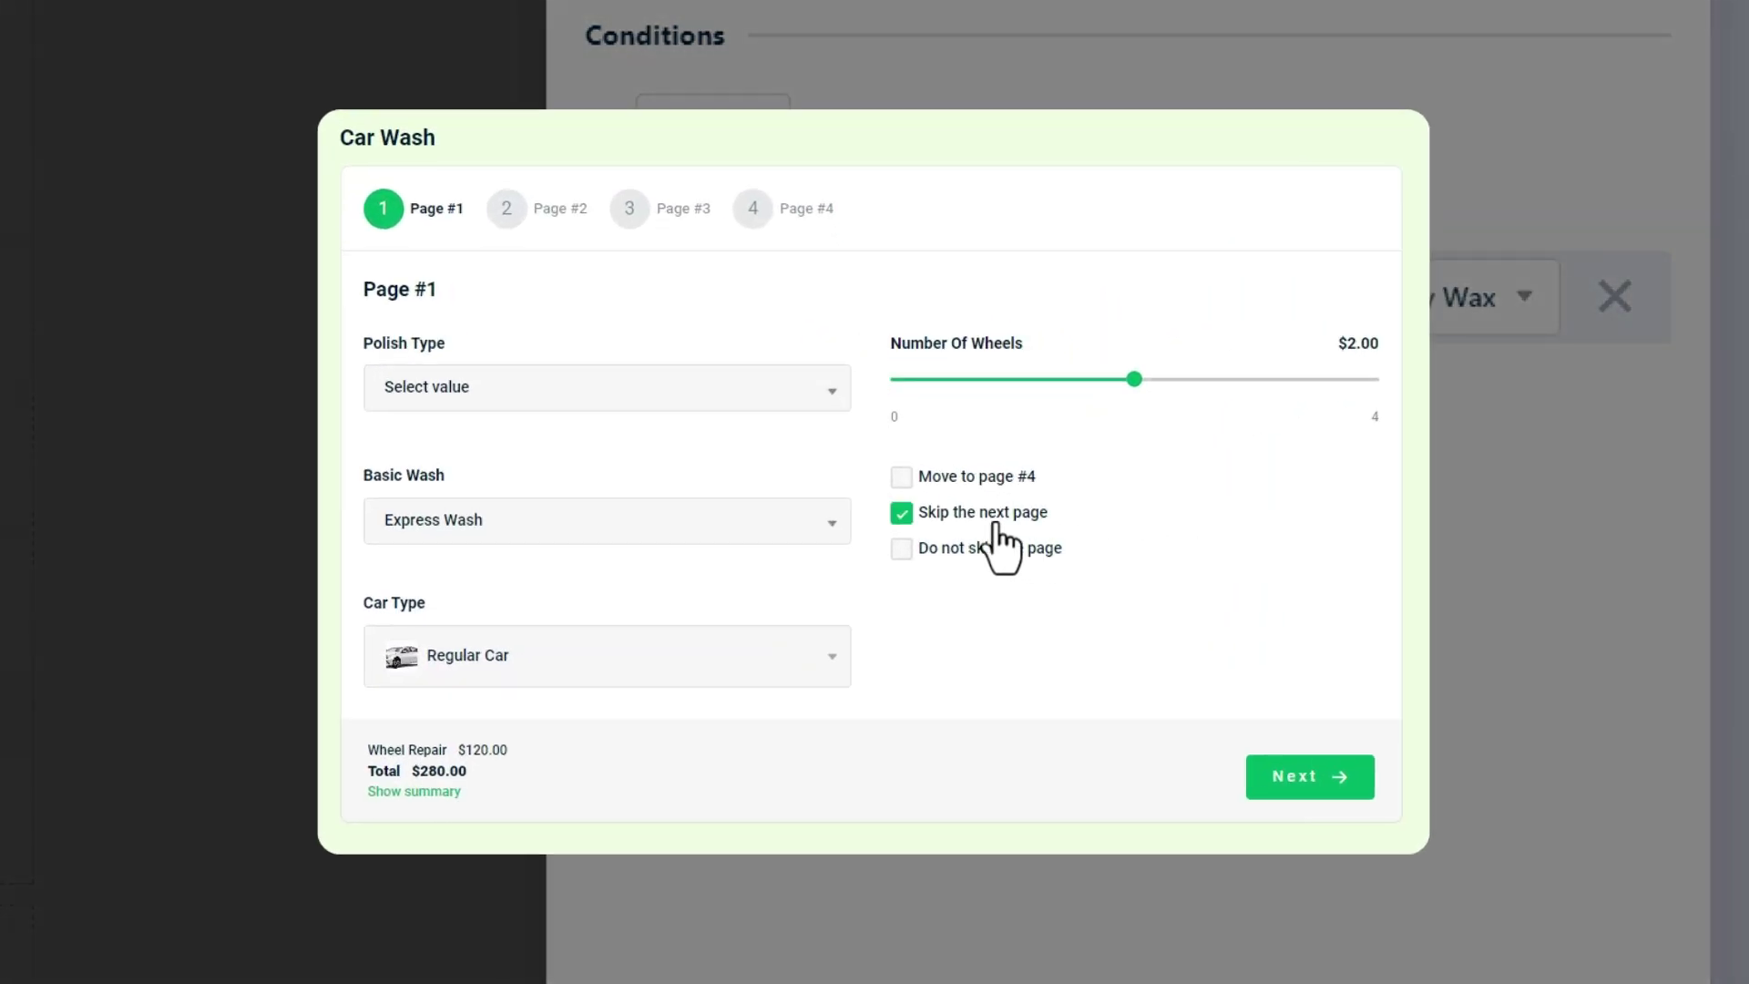
left_click(1309, 792)
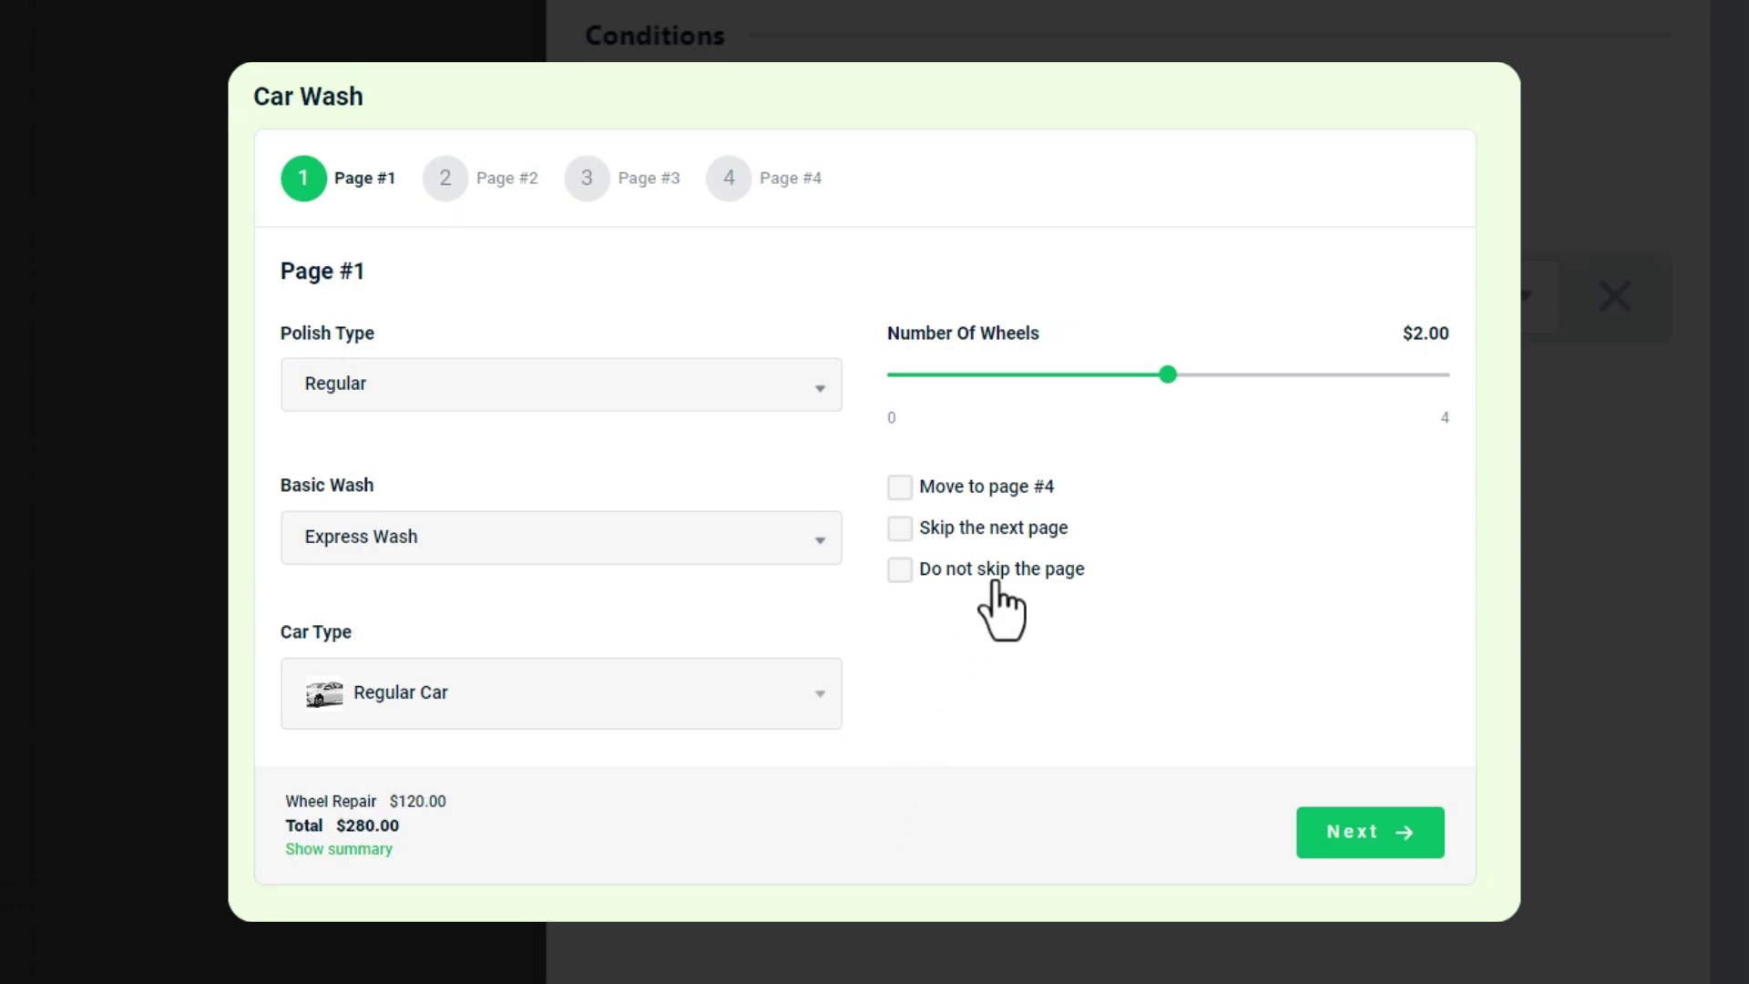
left_click(999, 601)
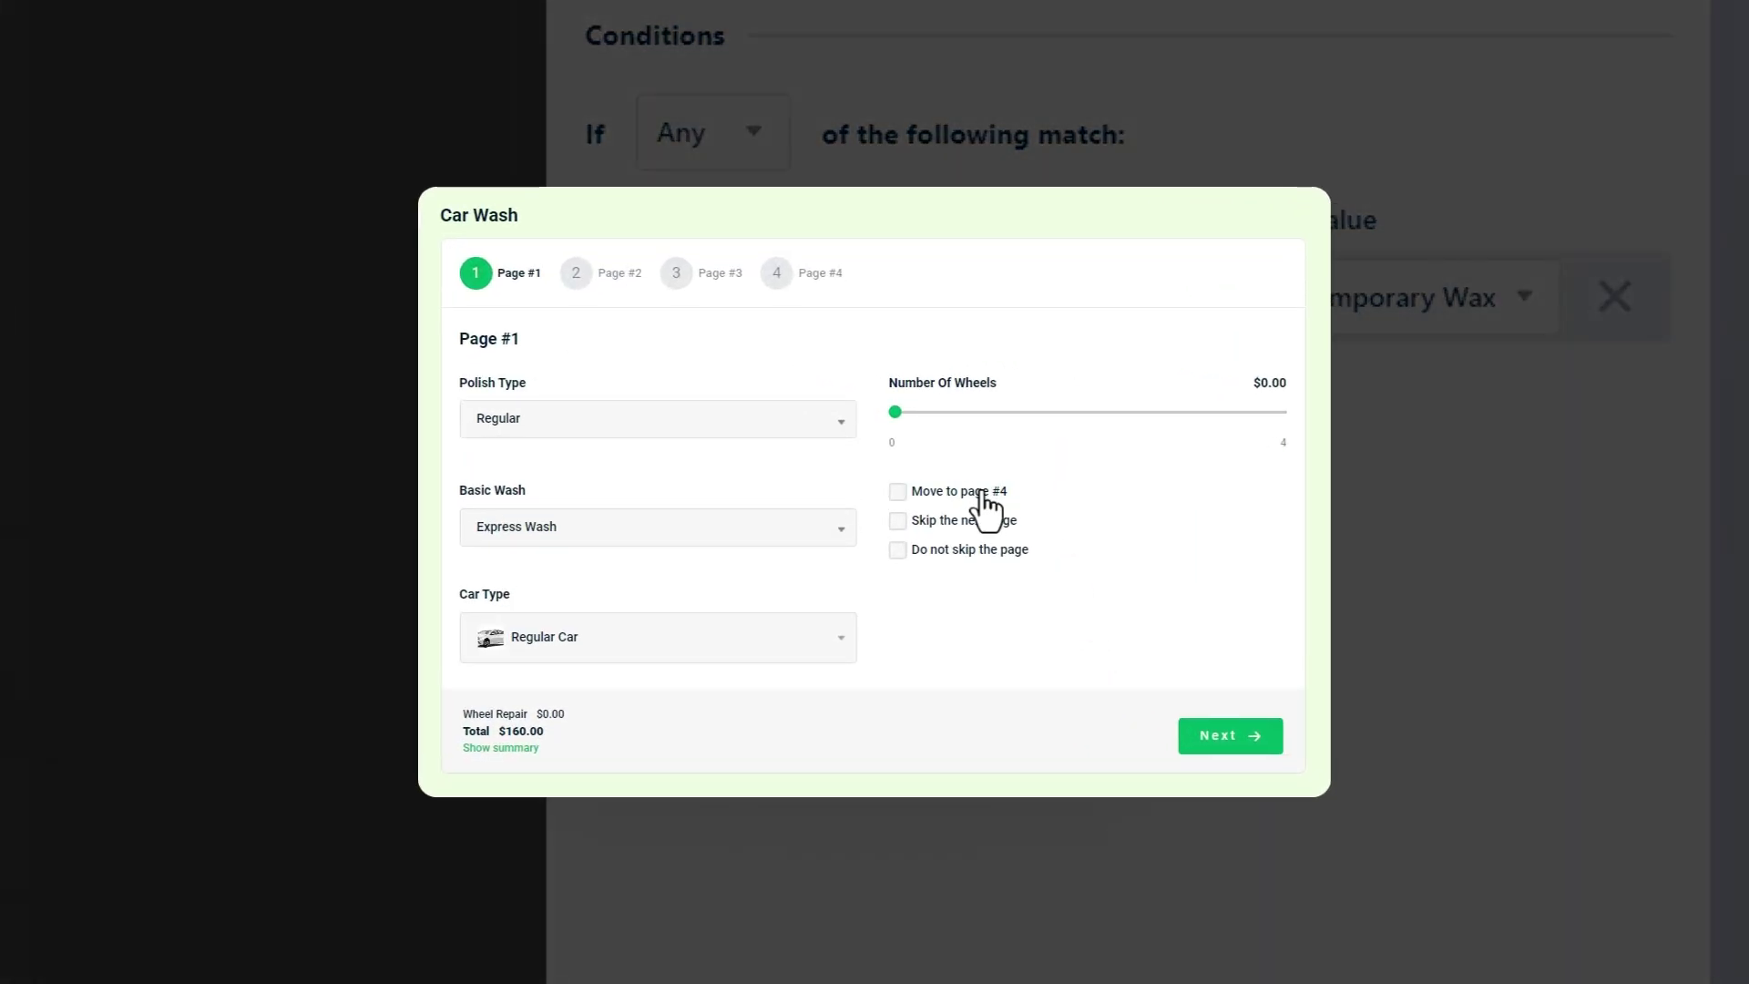
left_click(1244, 738)
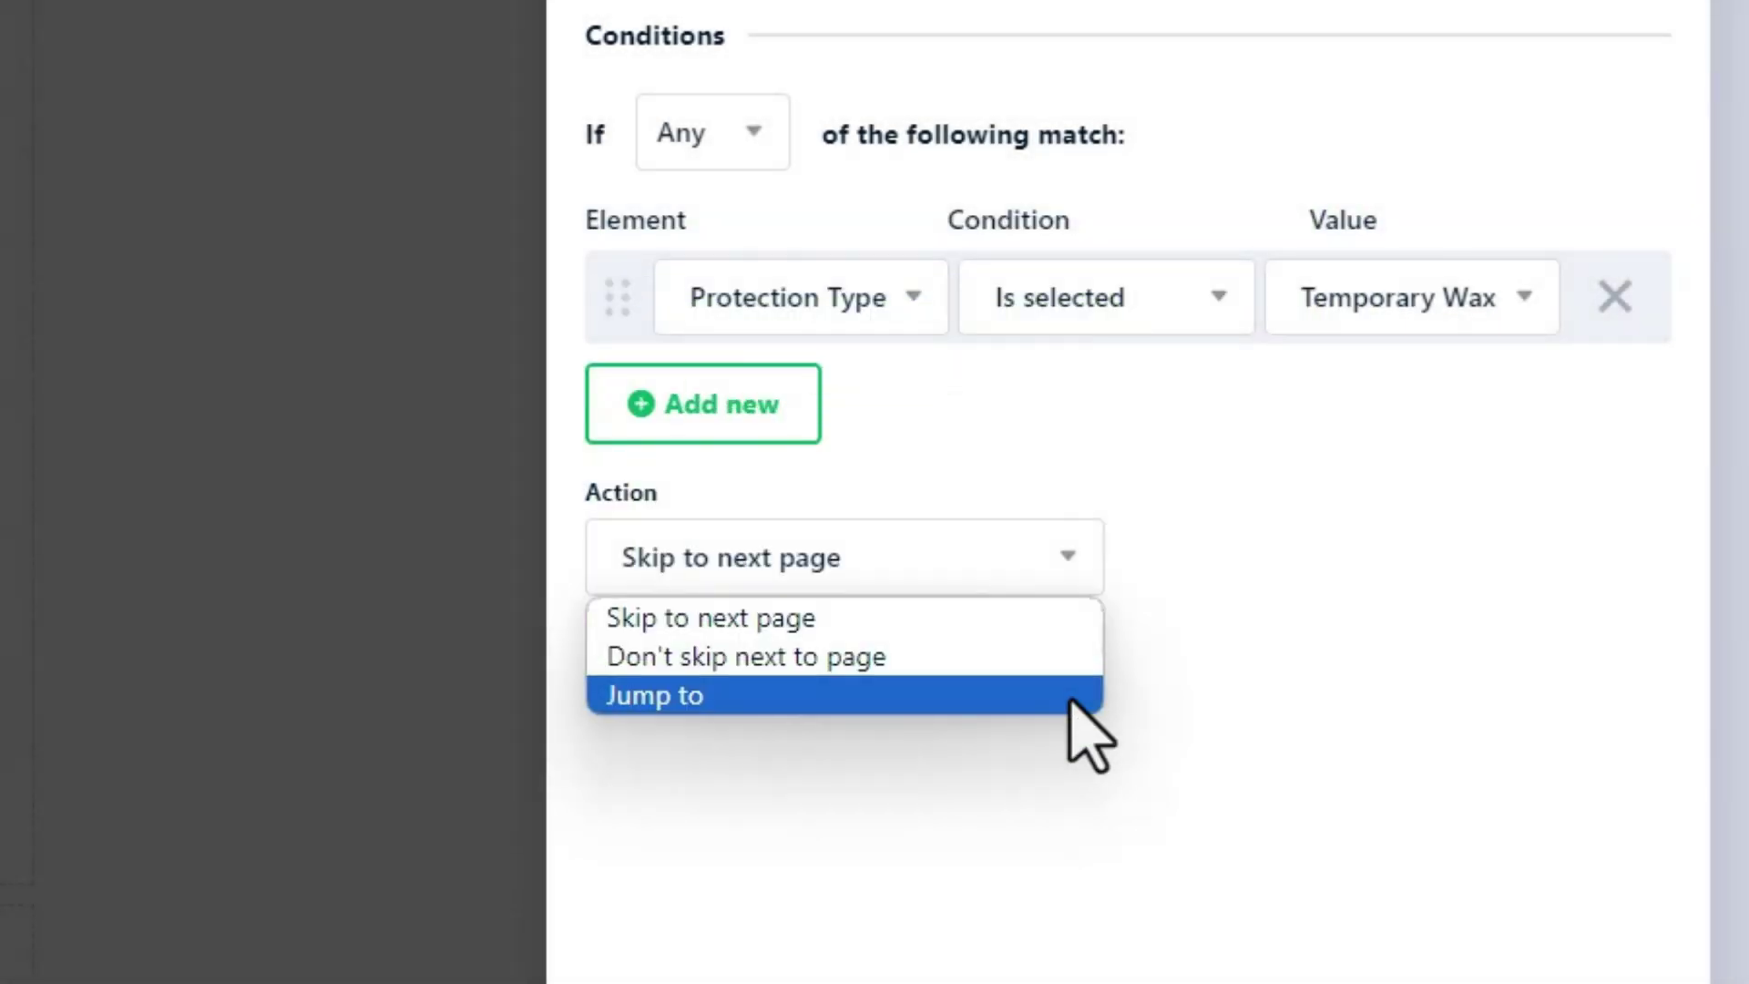
- Set the condition action to Jump to, targeting Page #3
left_click(1070, 699)
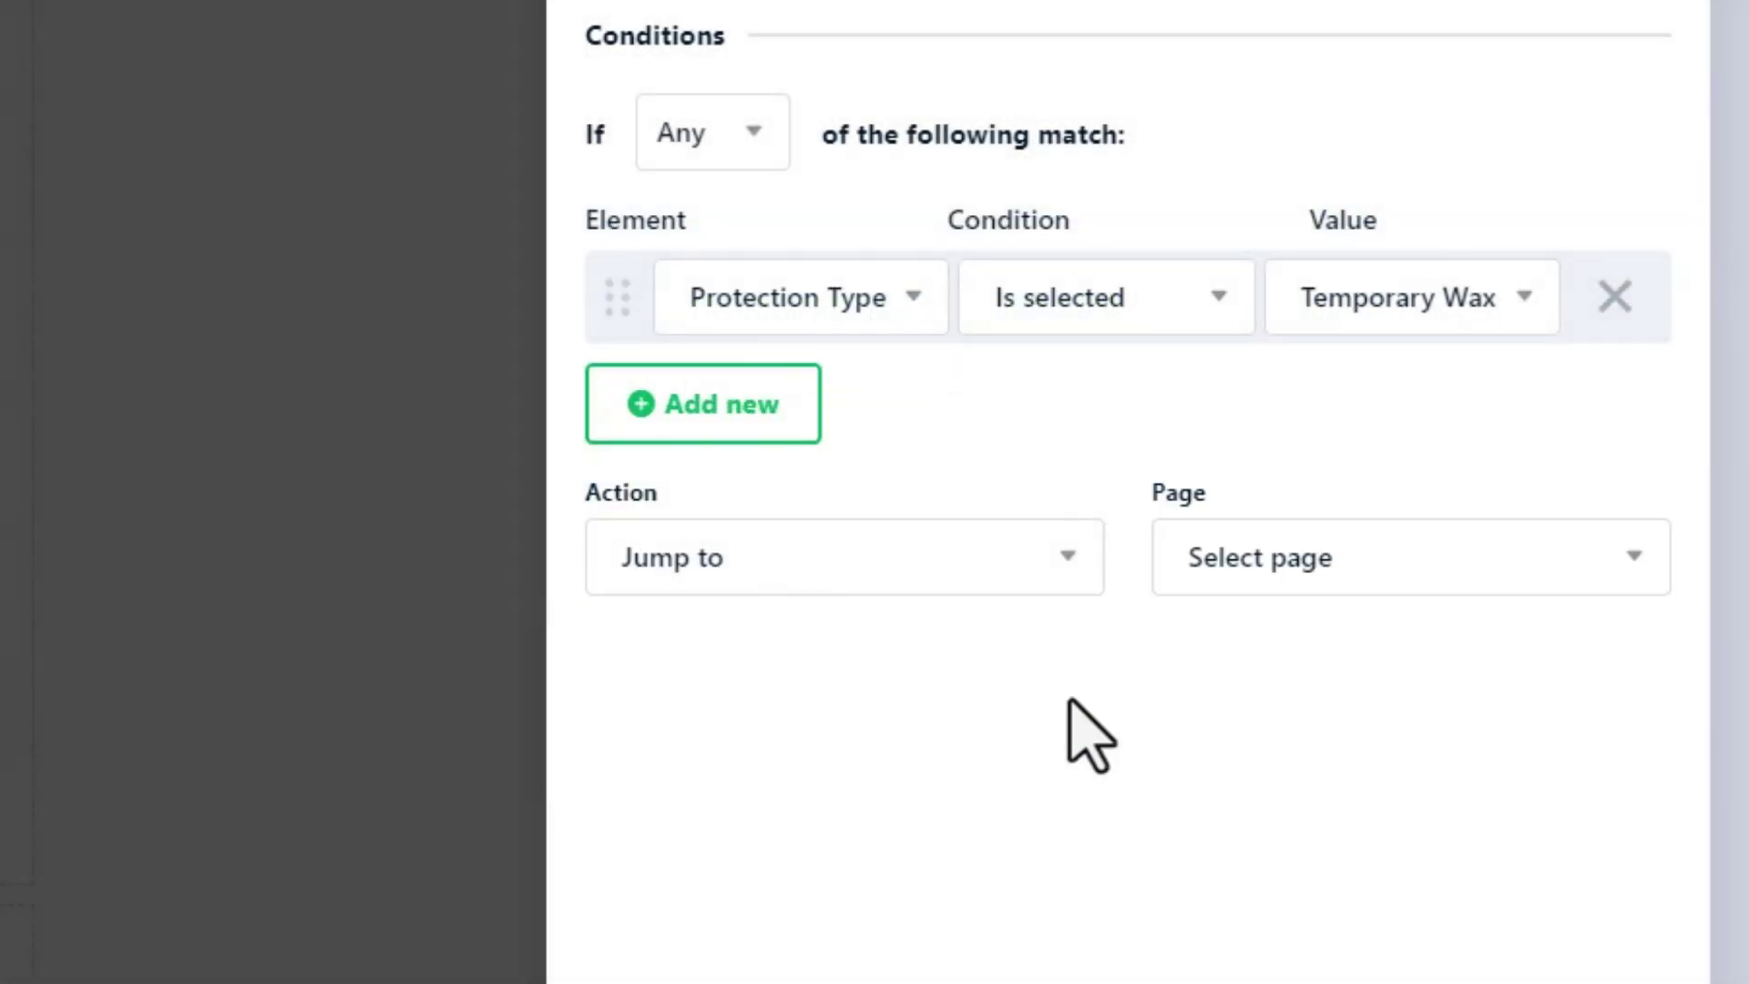
left_click(1379, 578)
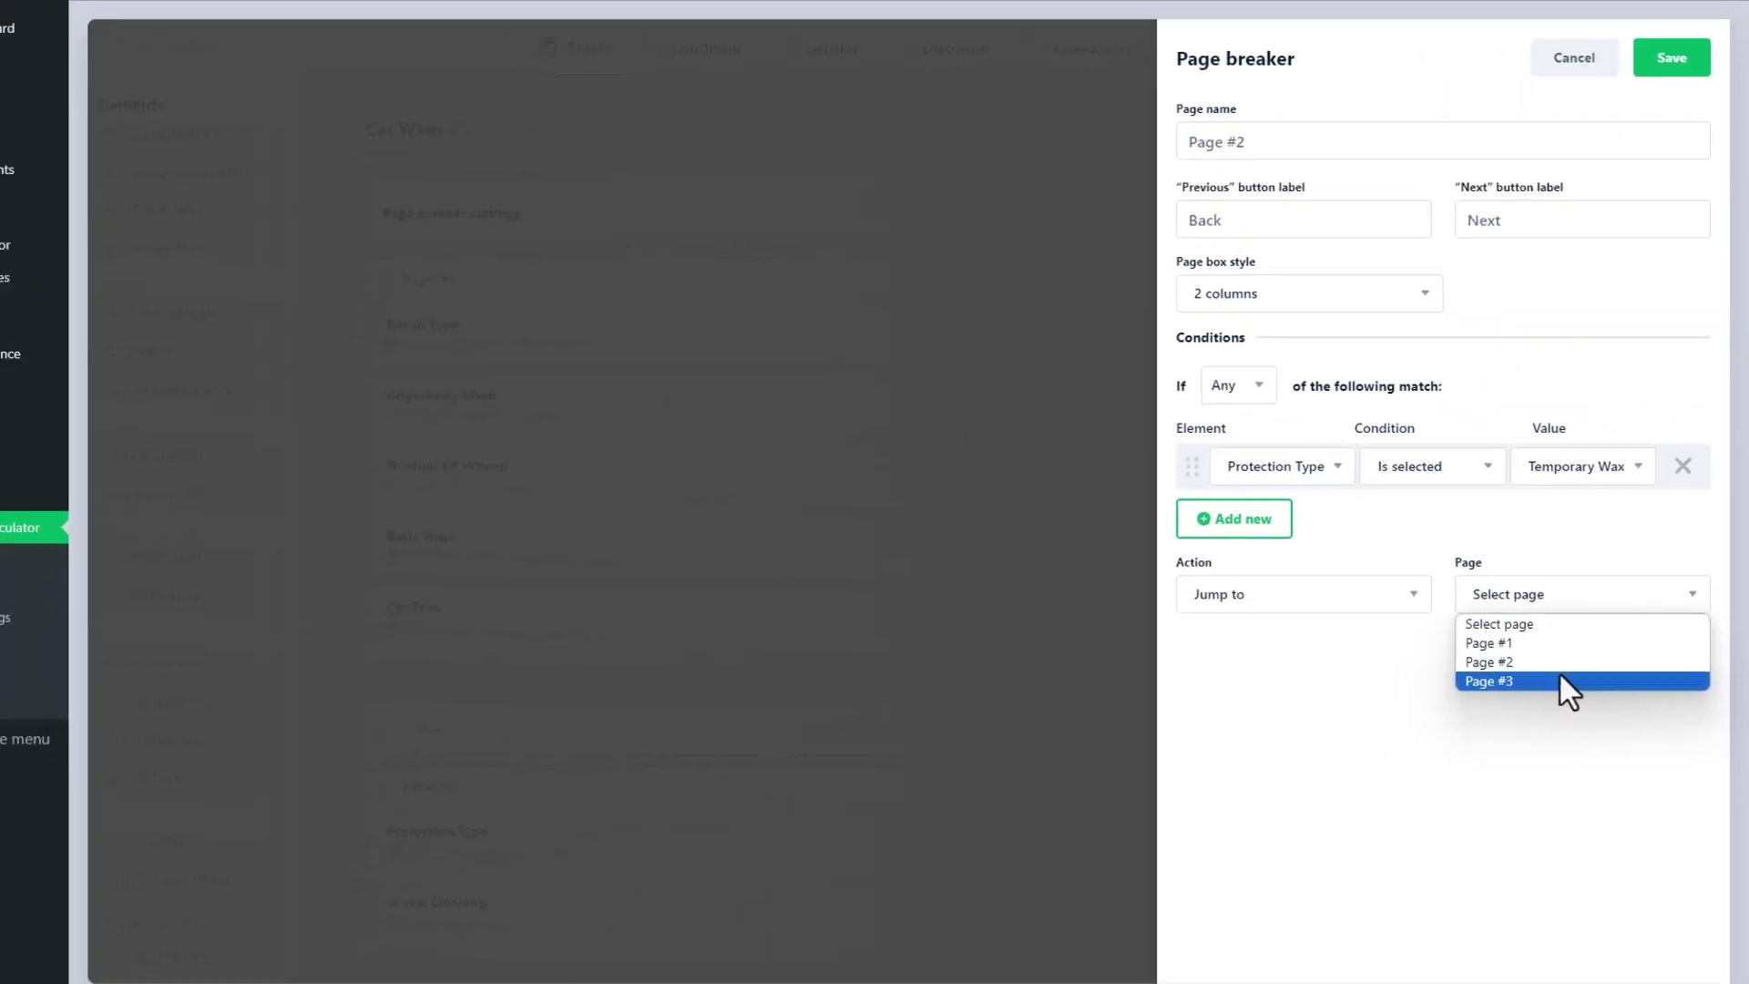
left_click(1560, 681)
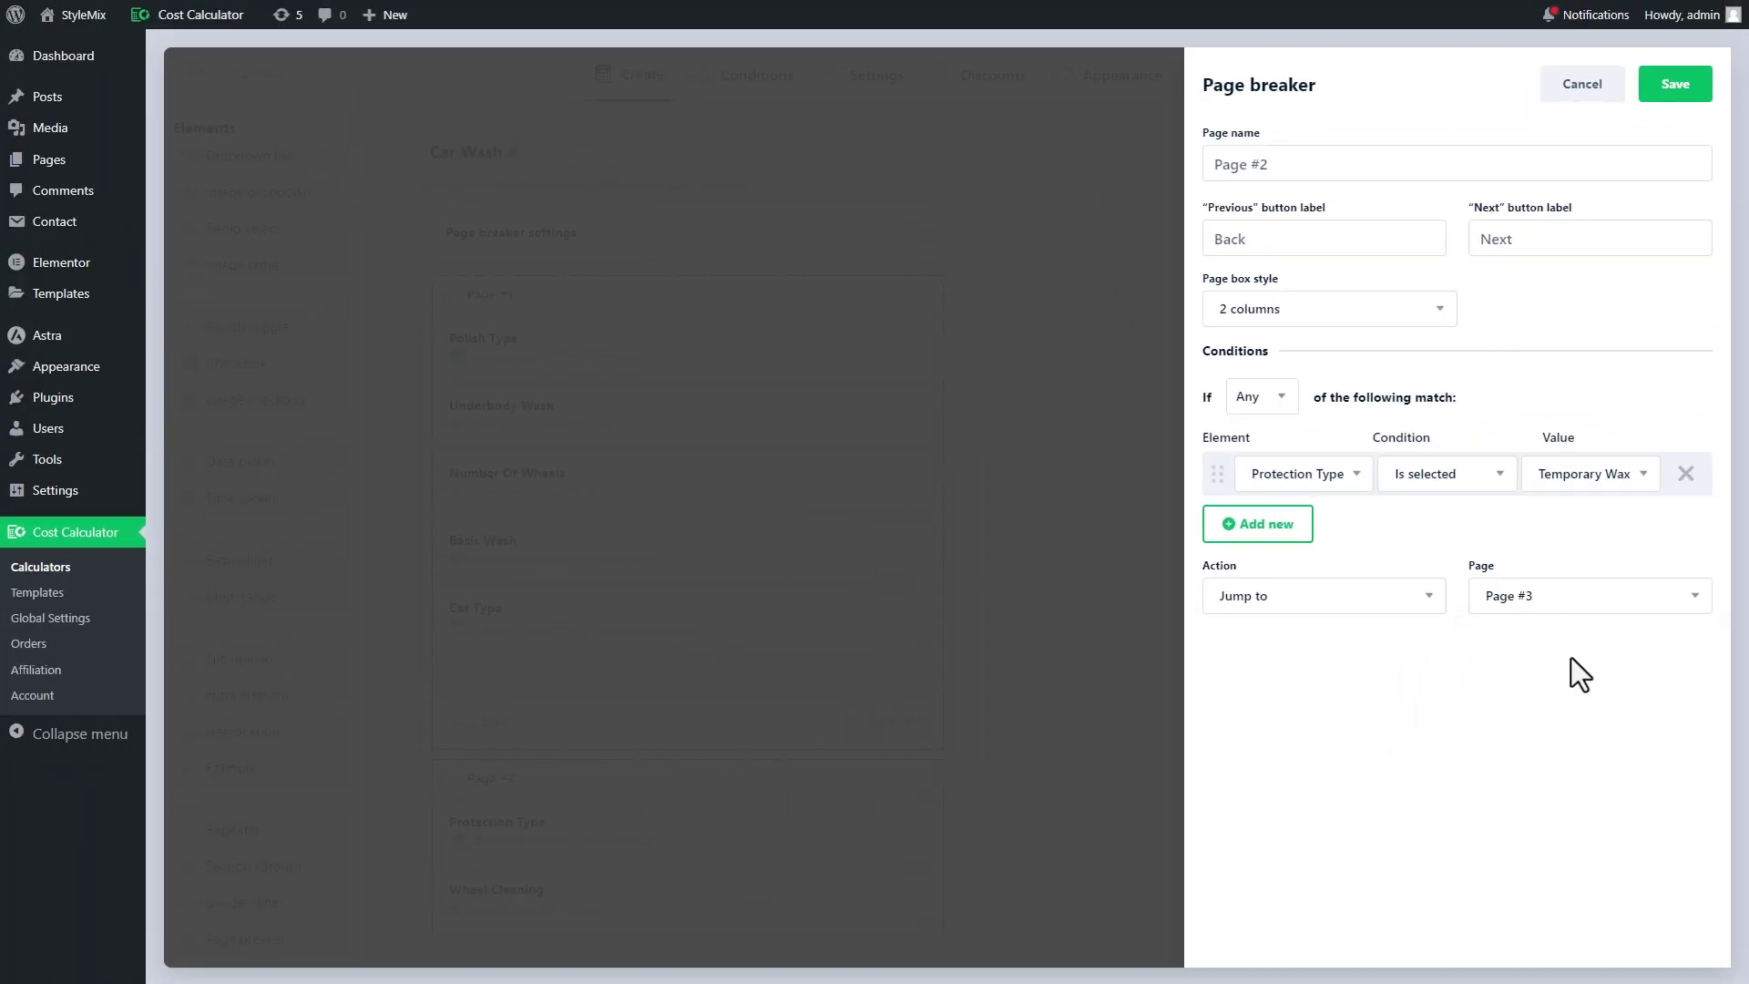
- Save the condition, then preview an order of two 45 cm Pepperoni pizzas
left_click(1681, 97)
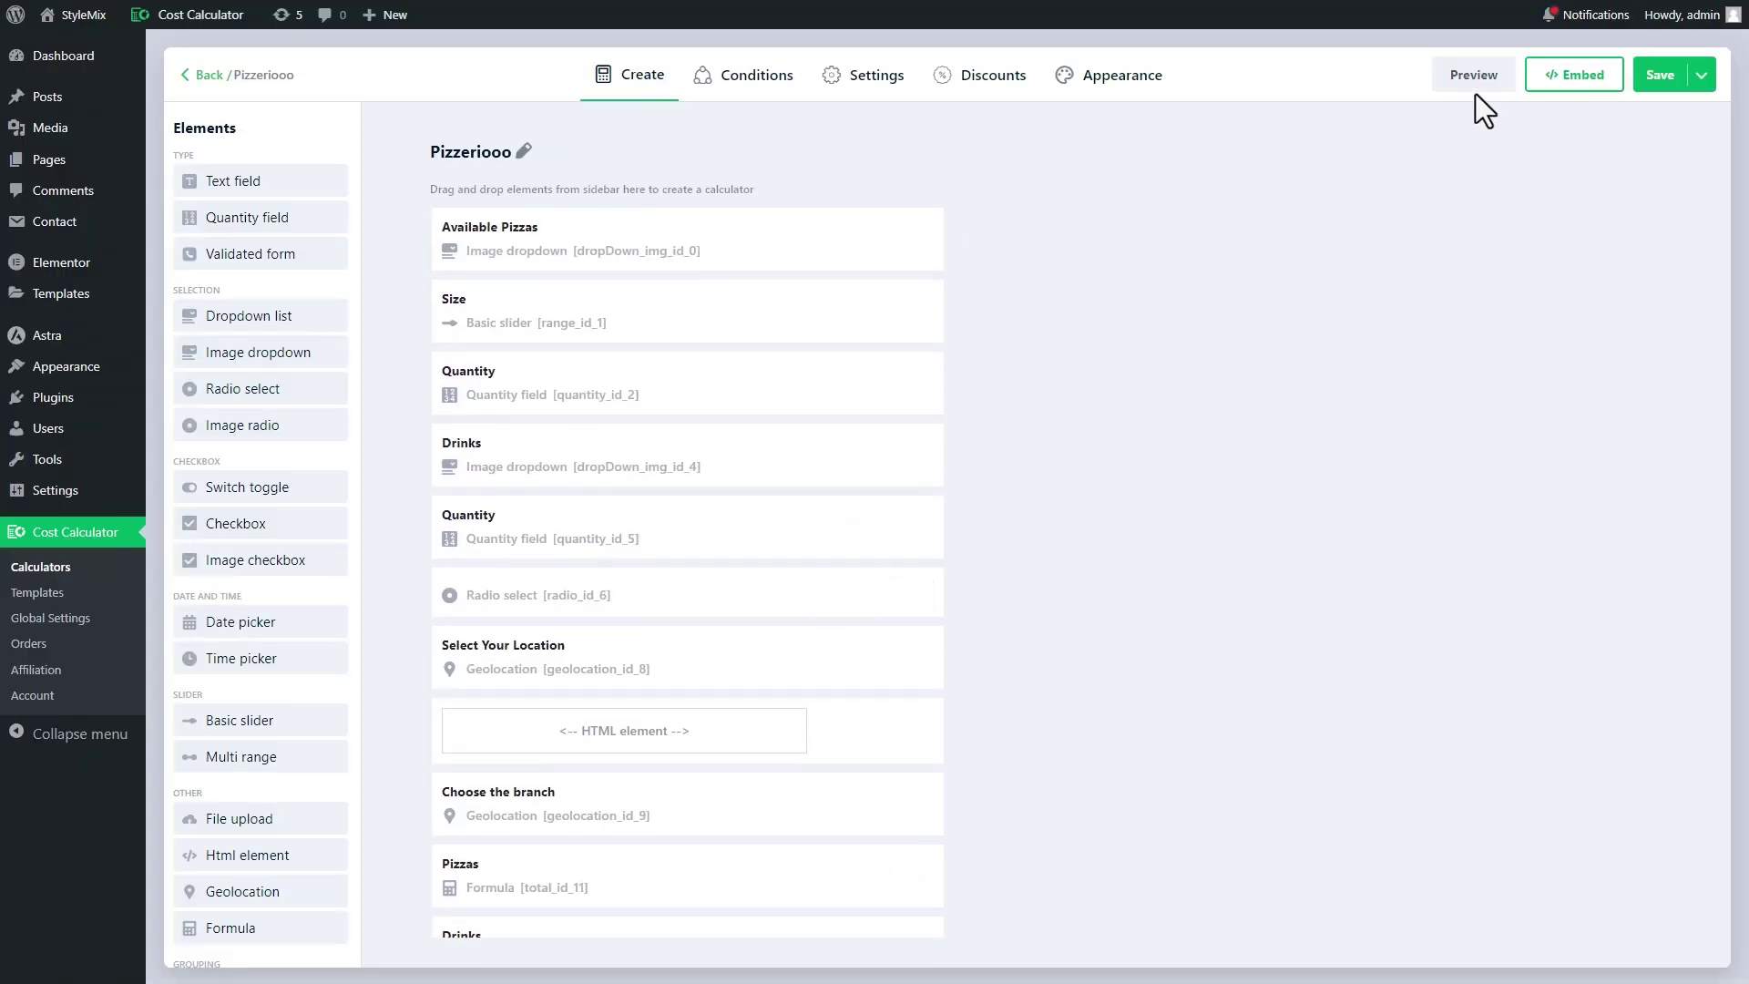
left_click(1474, 84)
left_click(832, 301)
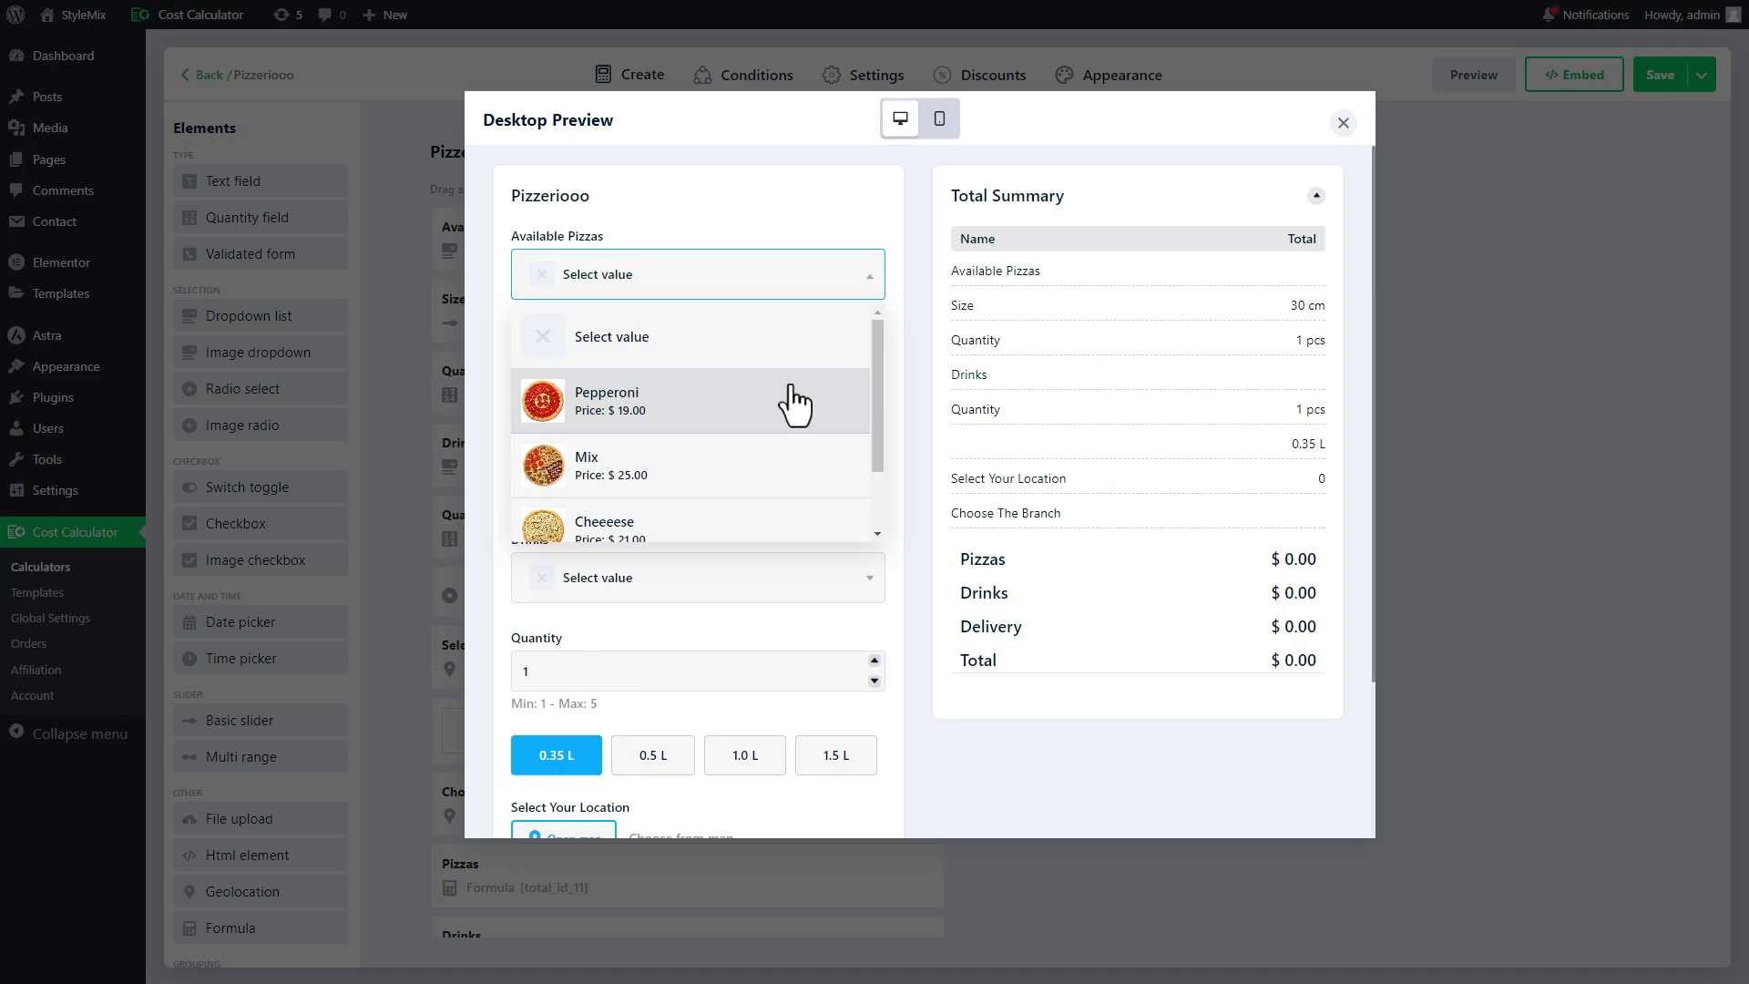
left_click(793, 398)
left_click(699, 357)
left_click(875, 458)
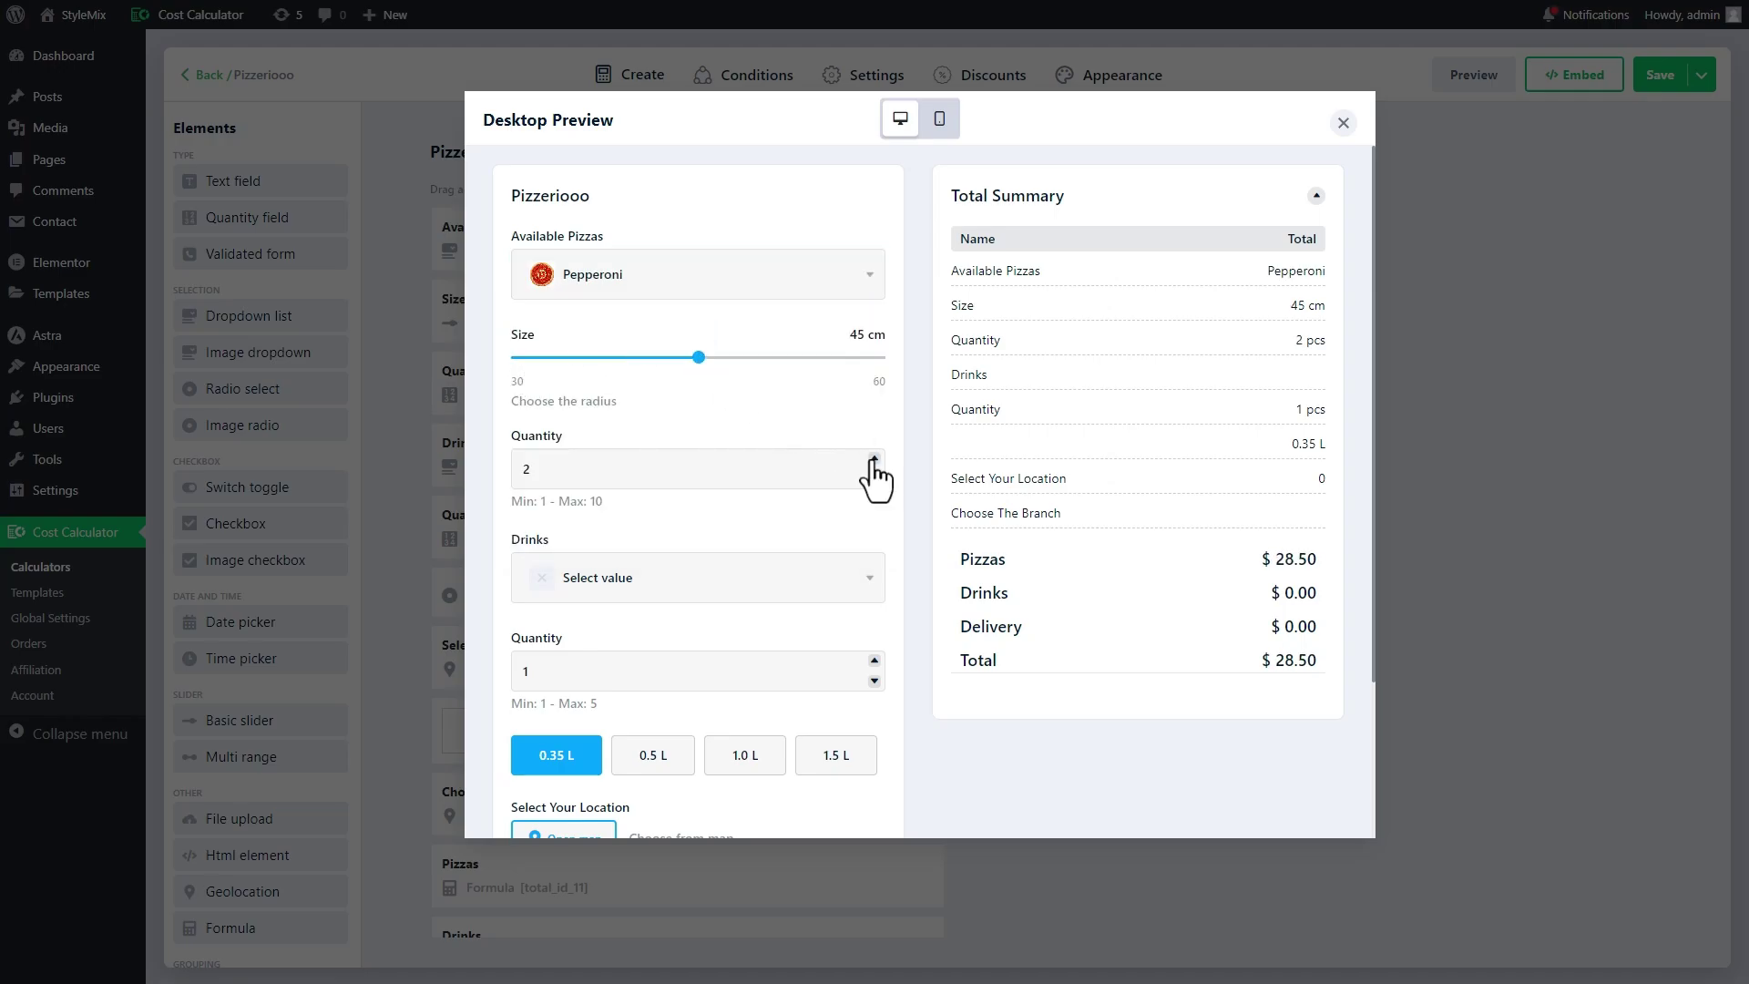
- Add two 0.5 L Fantas for a $35.10 total, then close the preview
scroll(692, 456, "down", 2)
left_click(651, 401)
left_click(649, 521)
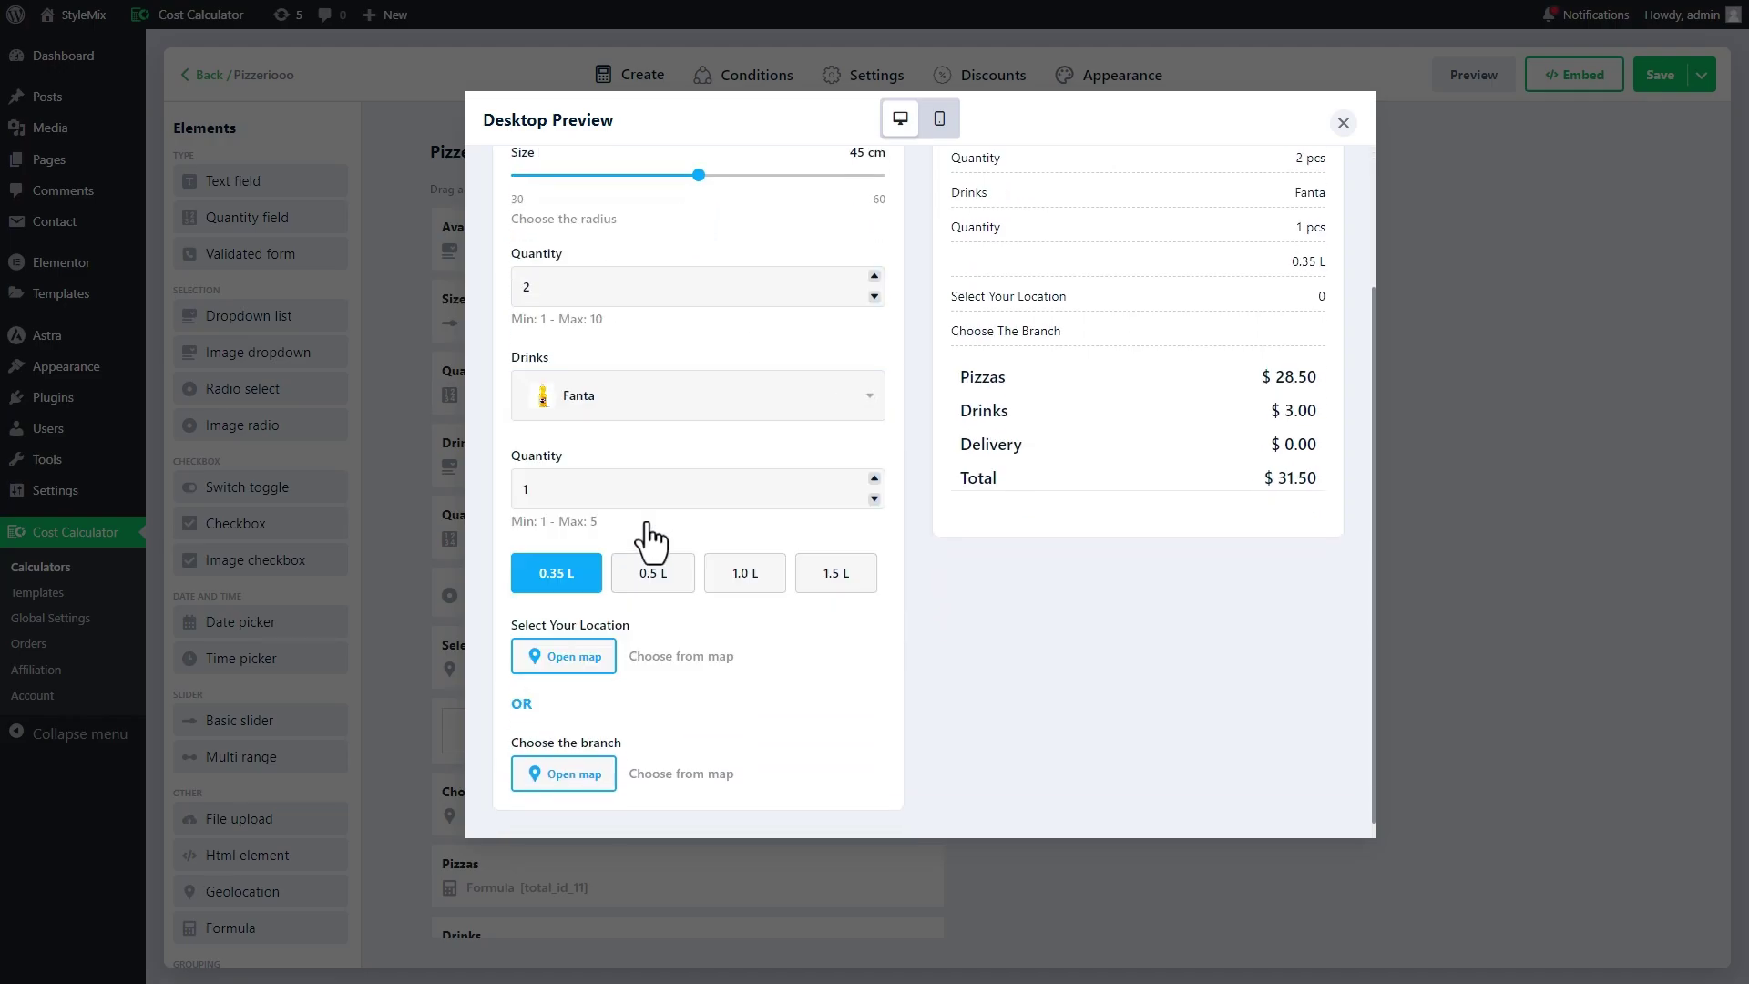
left_click(874, 478)
left_click(652, 573)
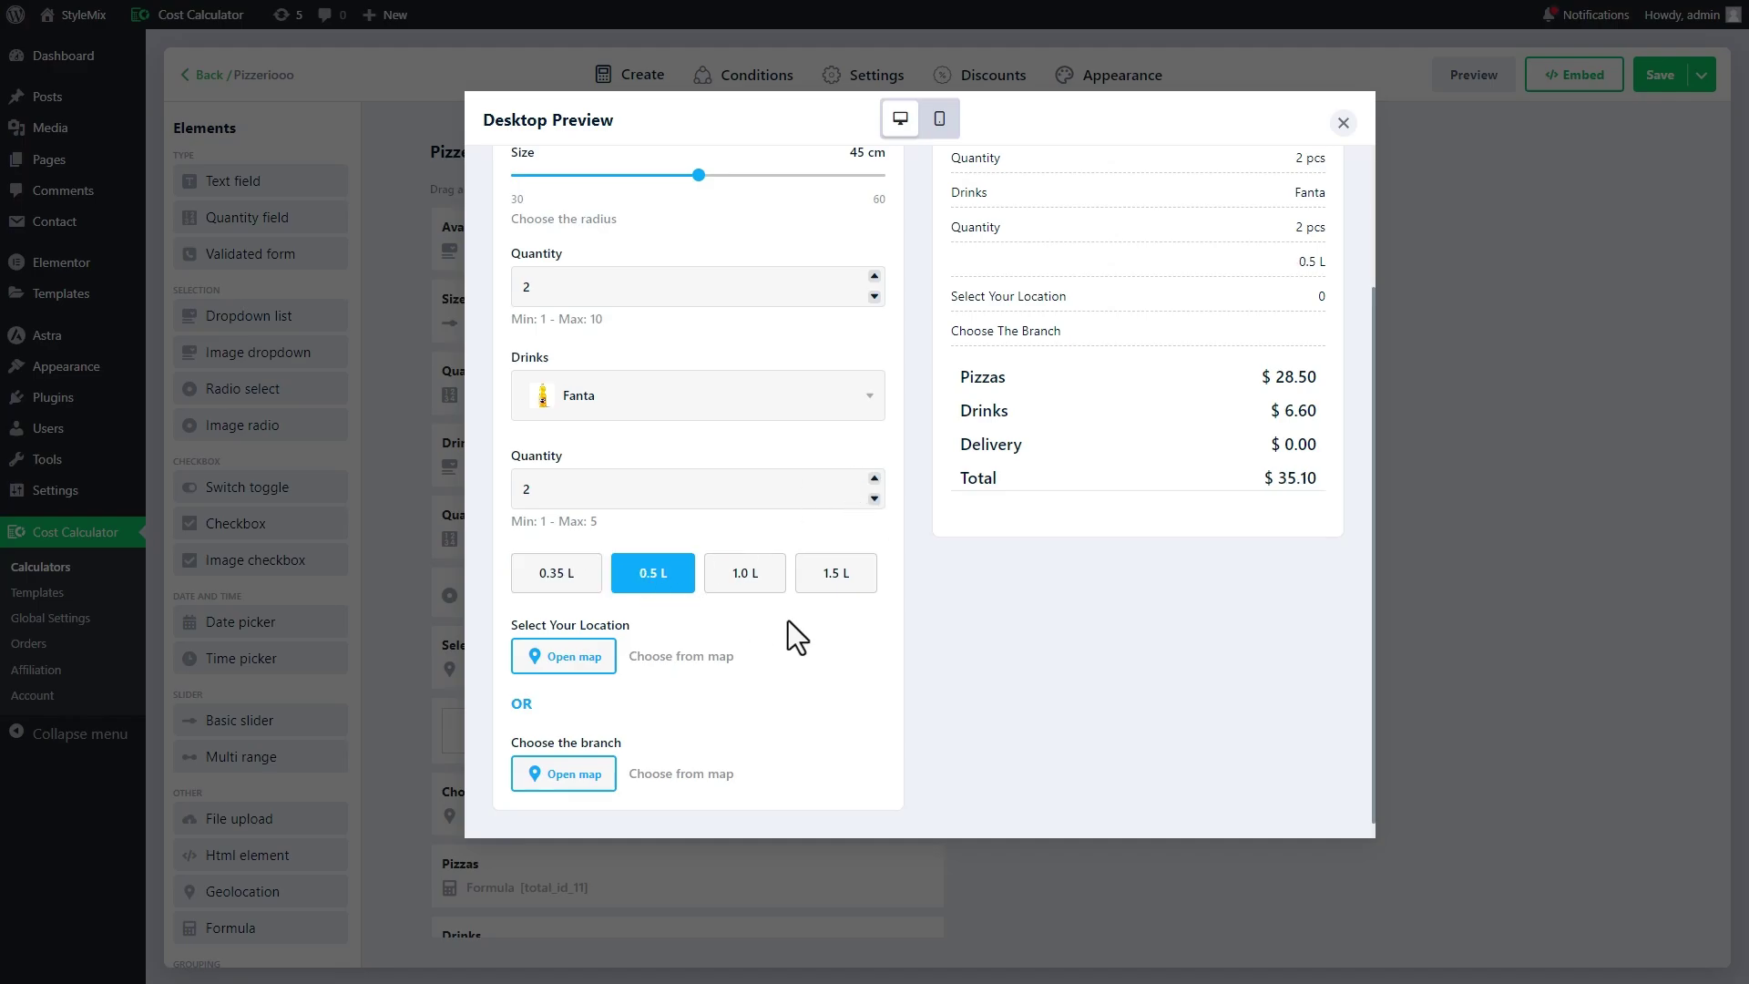
scroll(972, 649, "up", 2)
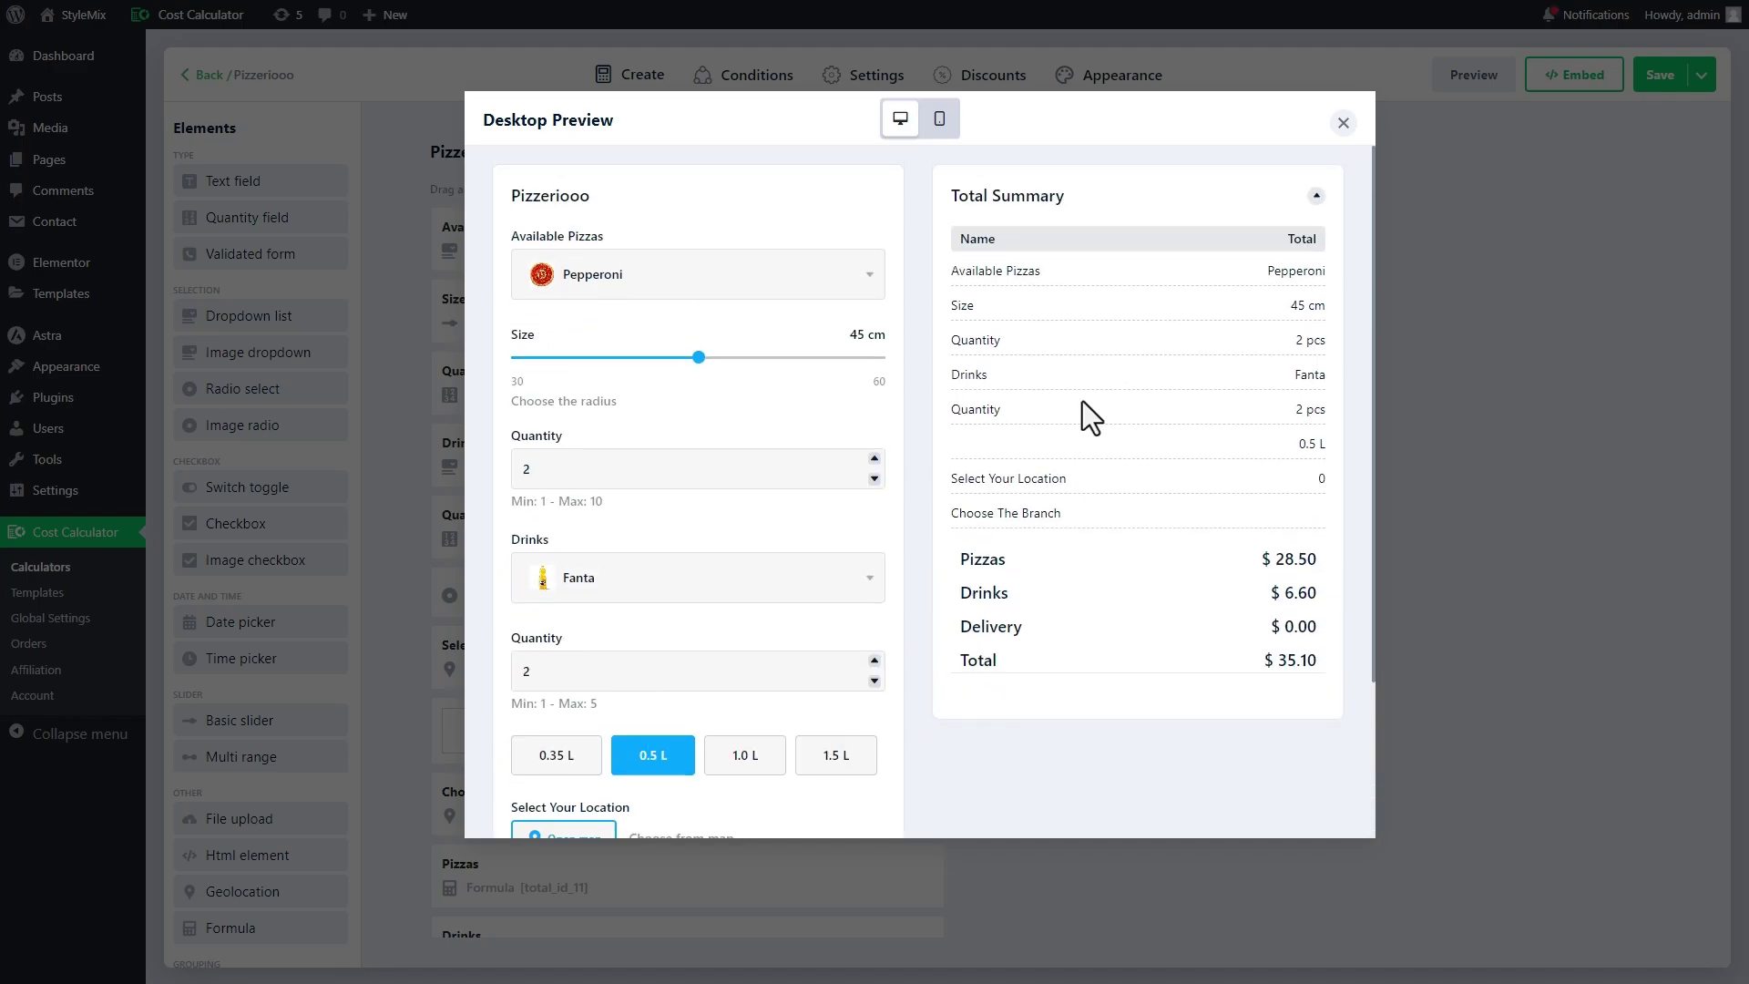
left_click(1343, 122)
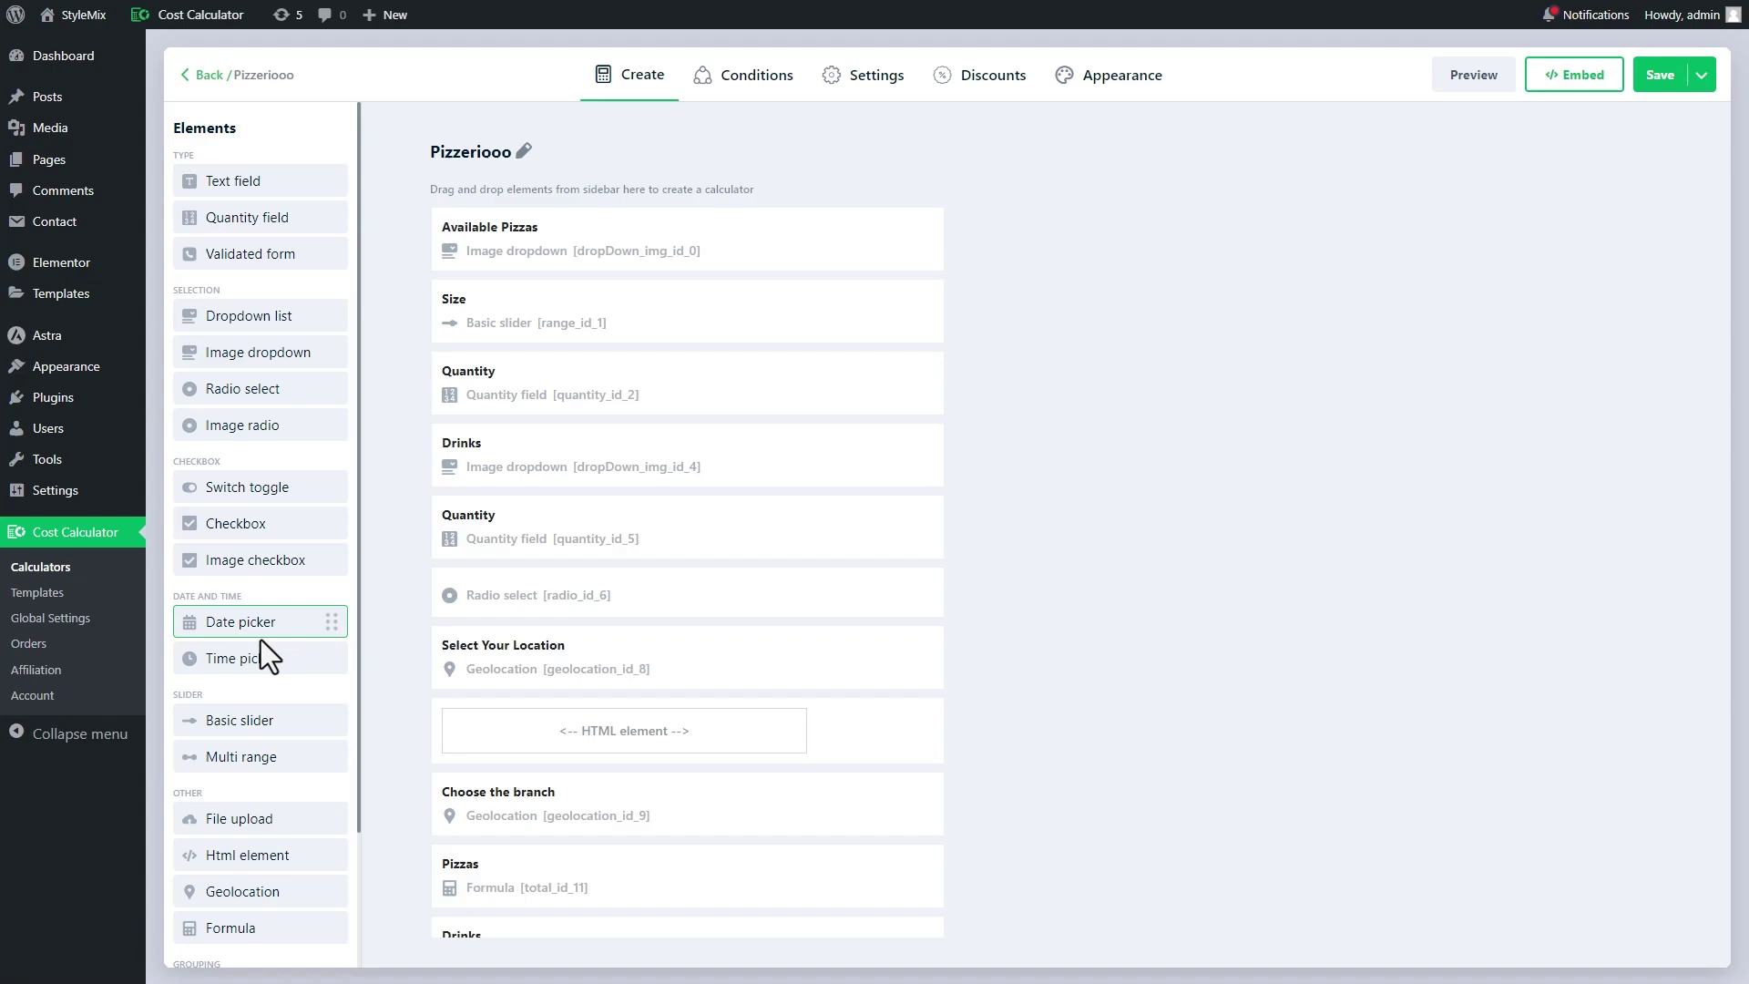
- Insert a Page breaker into the Pizzeriooo calculator and move Select Your Location into Page #2
scroll(261, 639, "down", 2)
left_click_drag(274, 939, 623, 457)
scroll(623, 457, "down", 5)
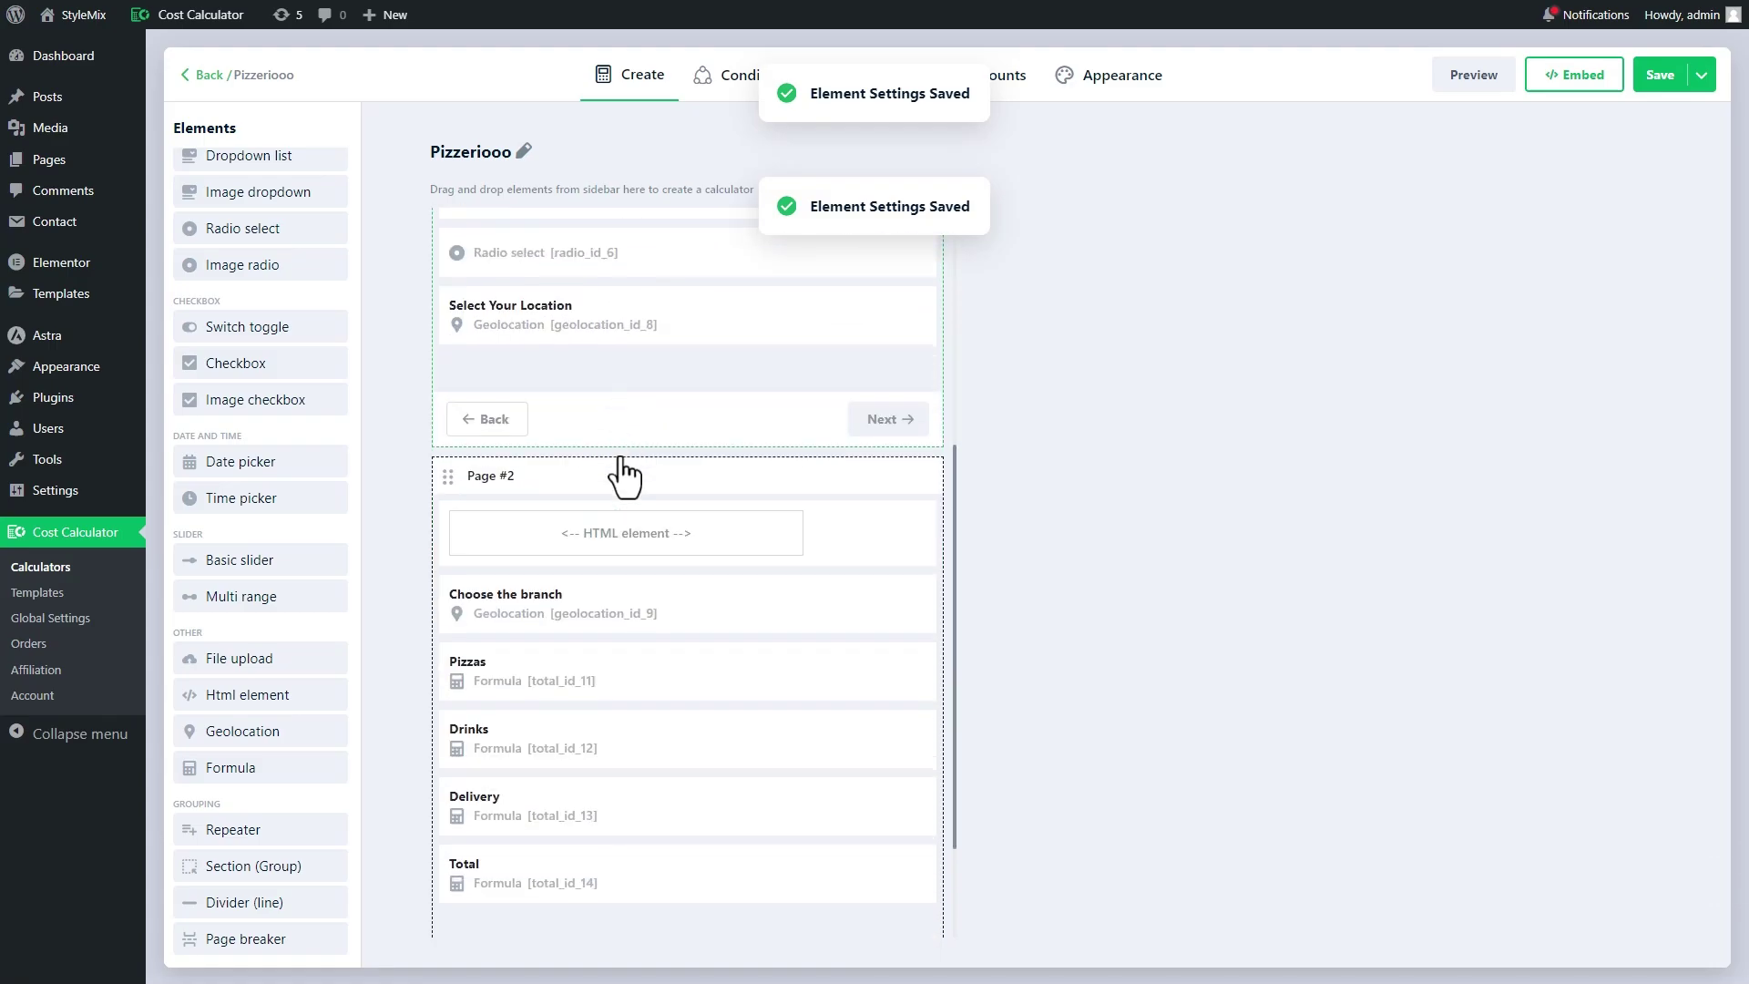
scroll(623, 474, "up", 3)
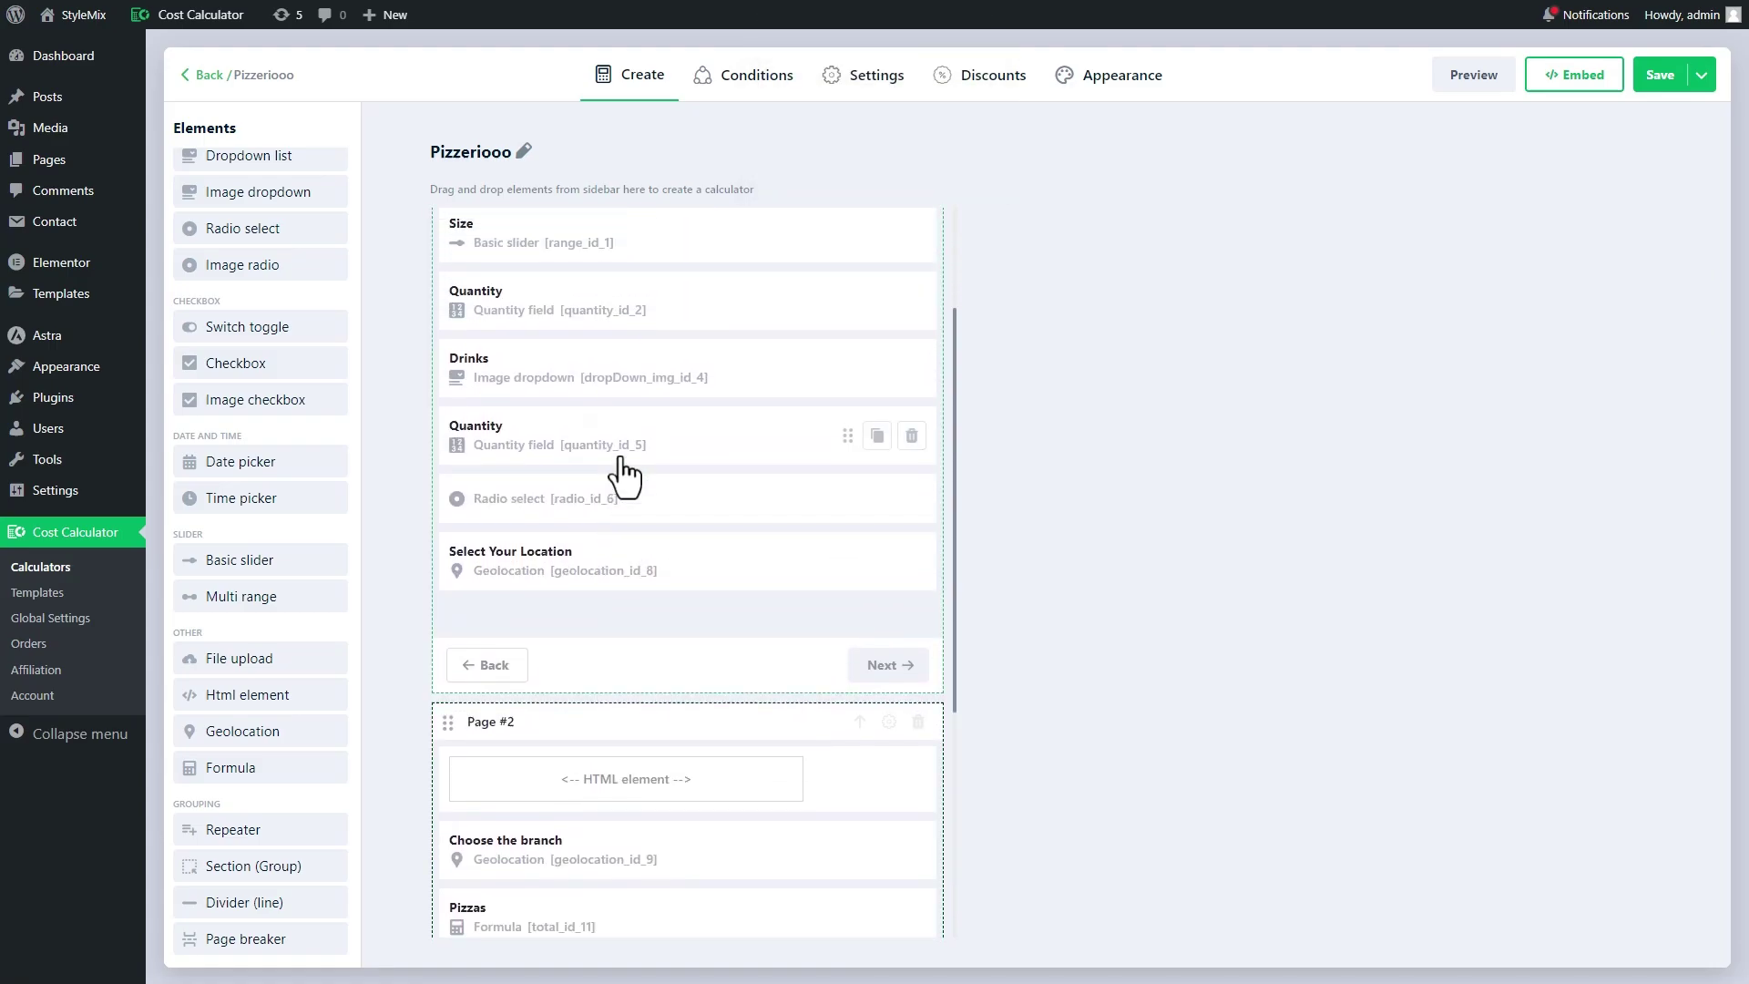
left_click_drag(605, 585, 607, 707)
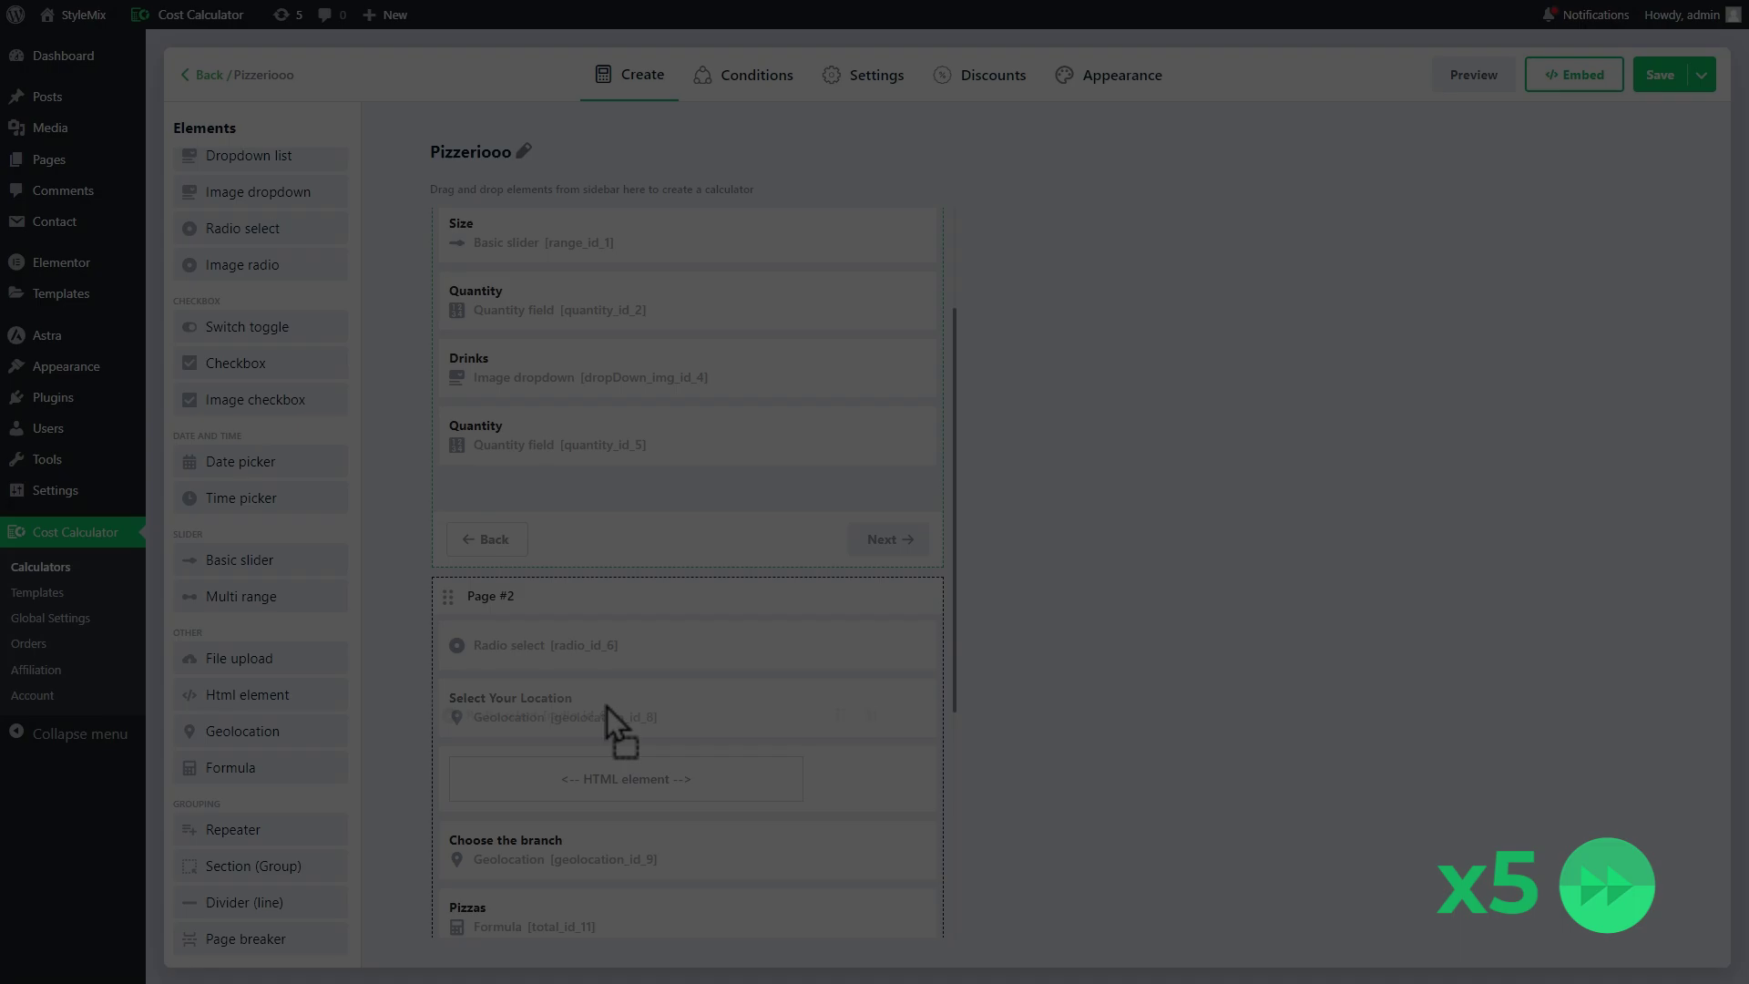
- Arrange fields: pizza choices on Page #1, drinks and totals on Page #2, delivery location on Page #3
scroll(627, 387, "down", 5)
left_click_drag(505, 429, 507, 753)
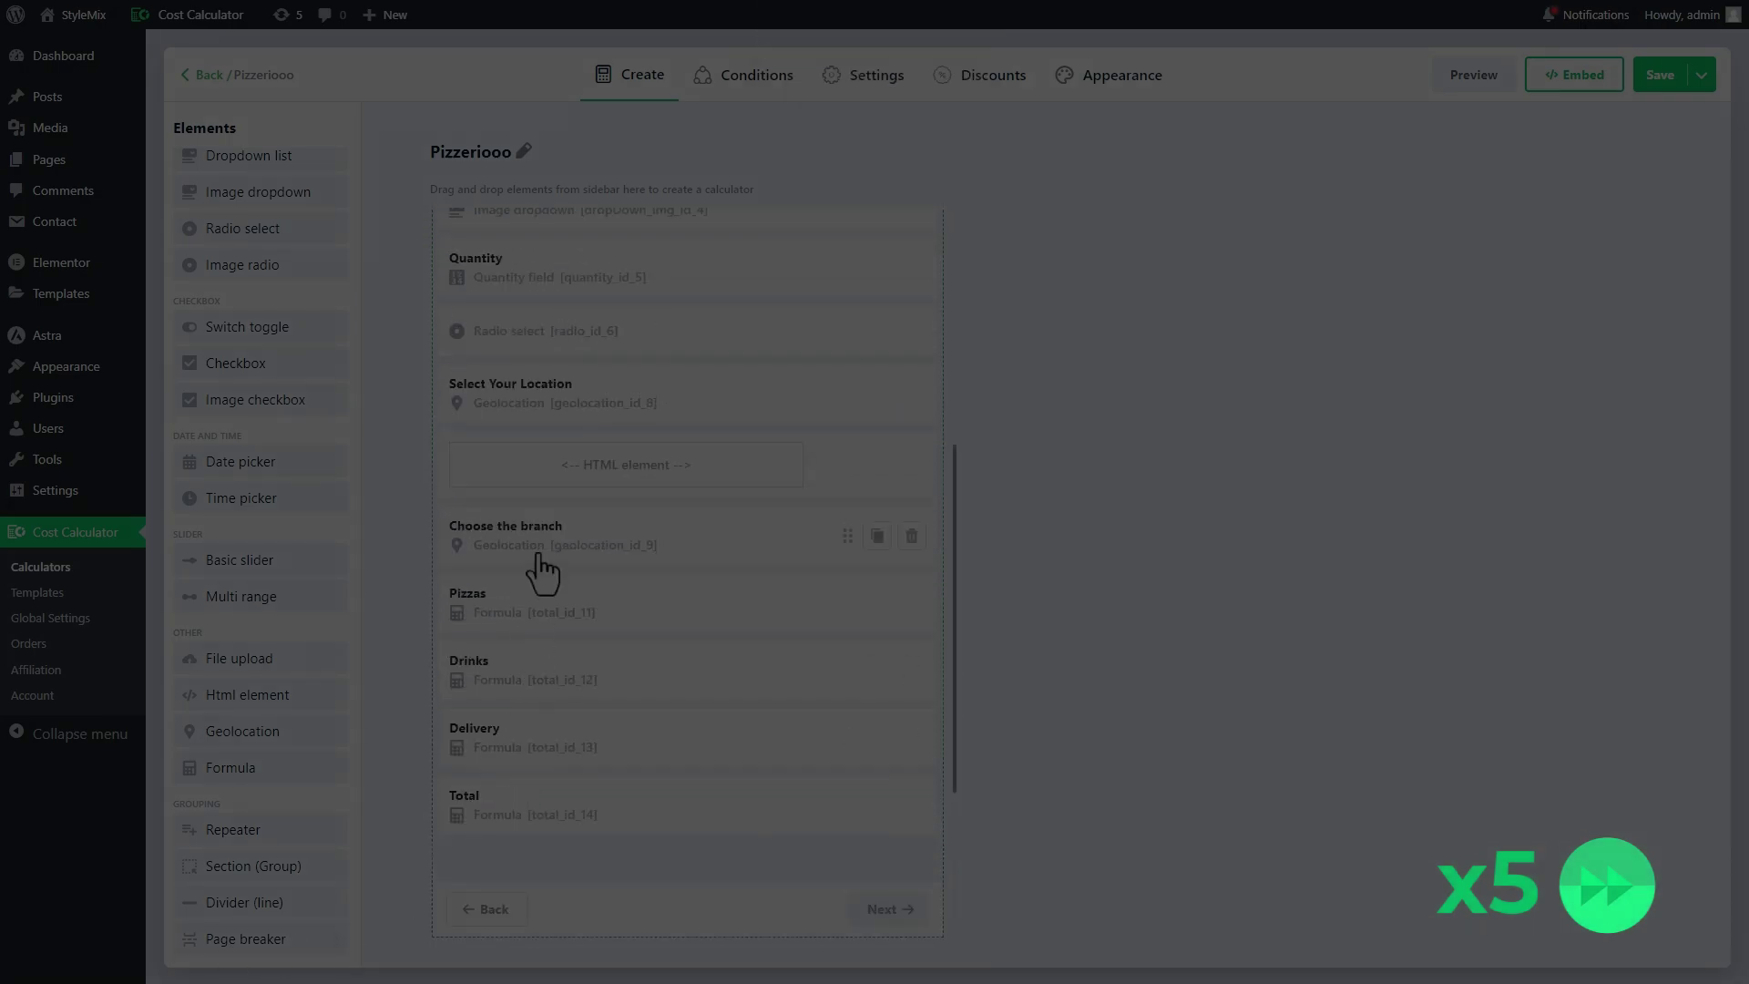
left_click_drag(609, 565, 648, 644)
scroll(648, 644, "down", 3)
left_click_drag(547, 801, 625, 753)
left_click_drag(625, 510, 638, 638)
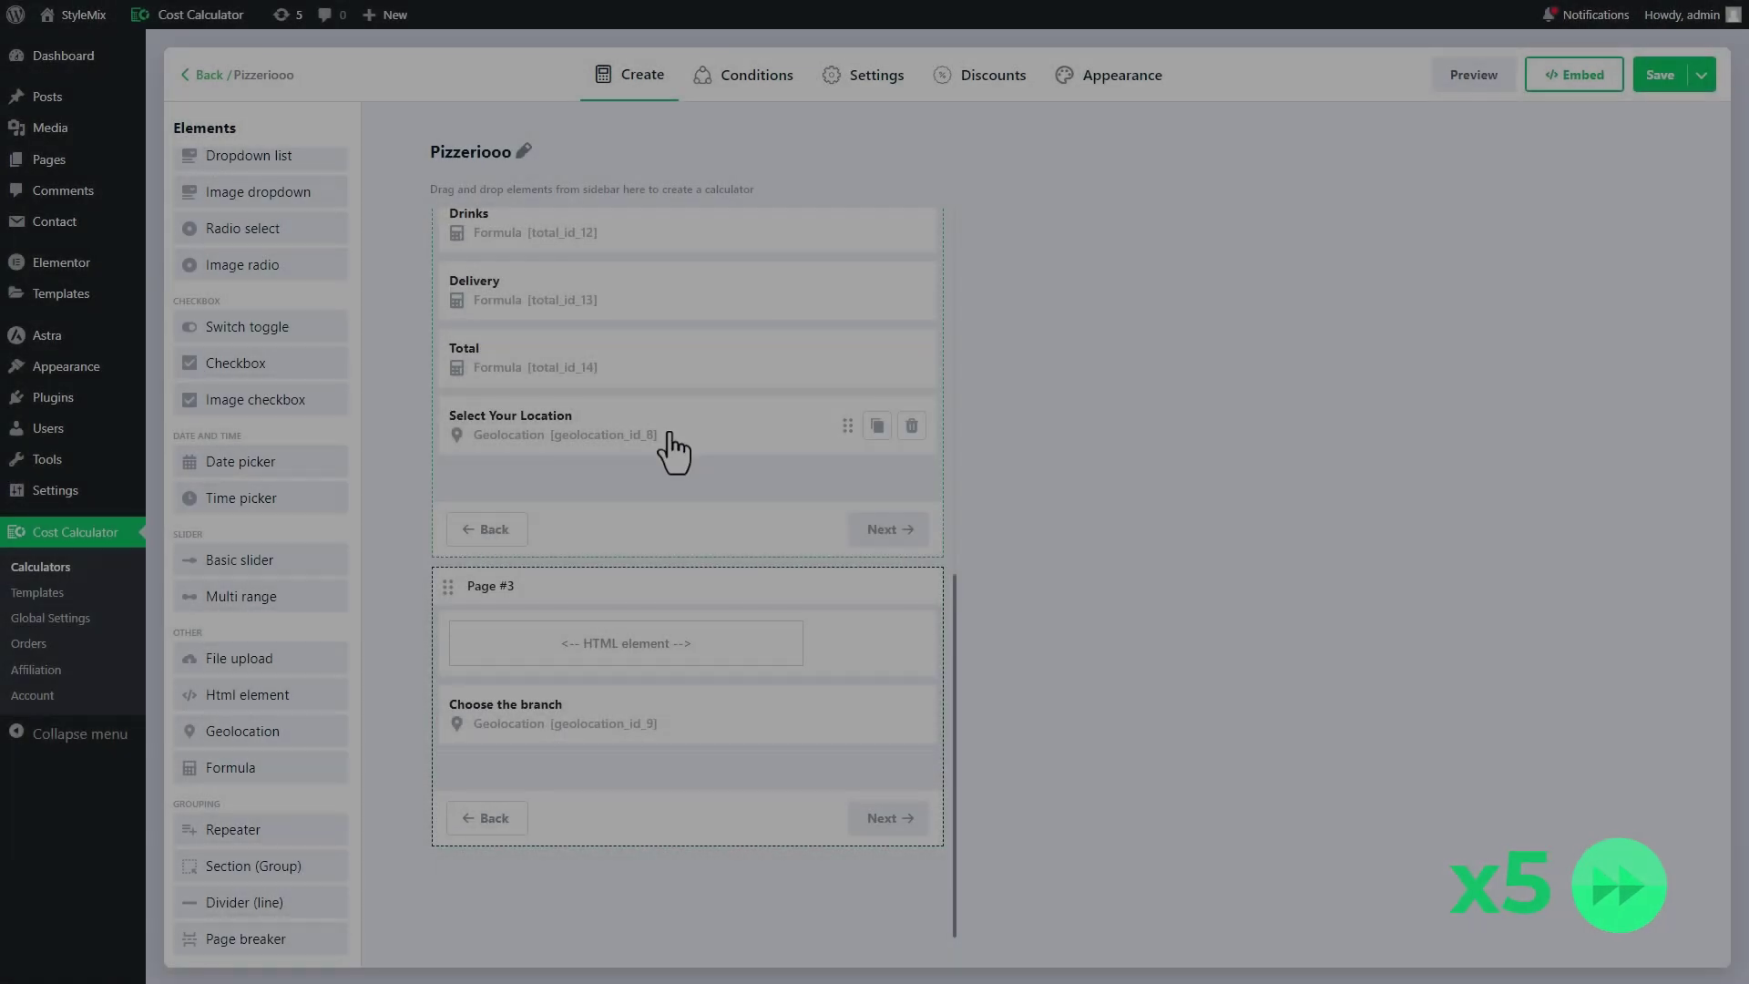
left_click_drag(675, 449, 638, 565)
scroll(762, 604, "up", 10)
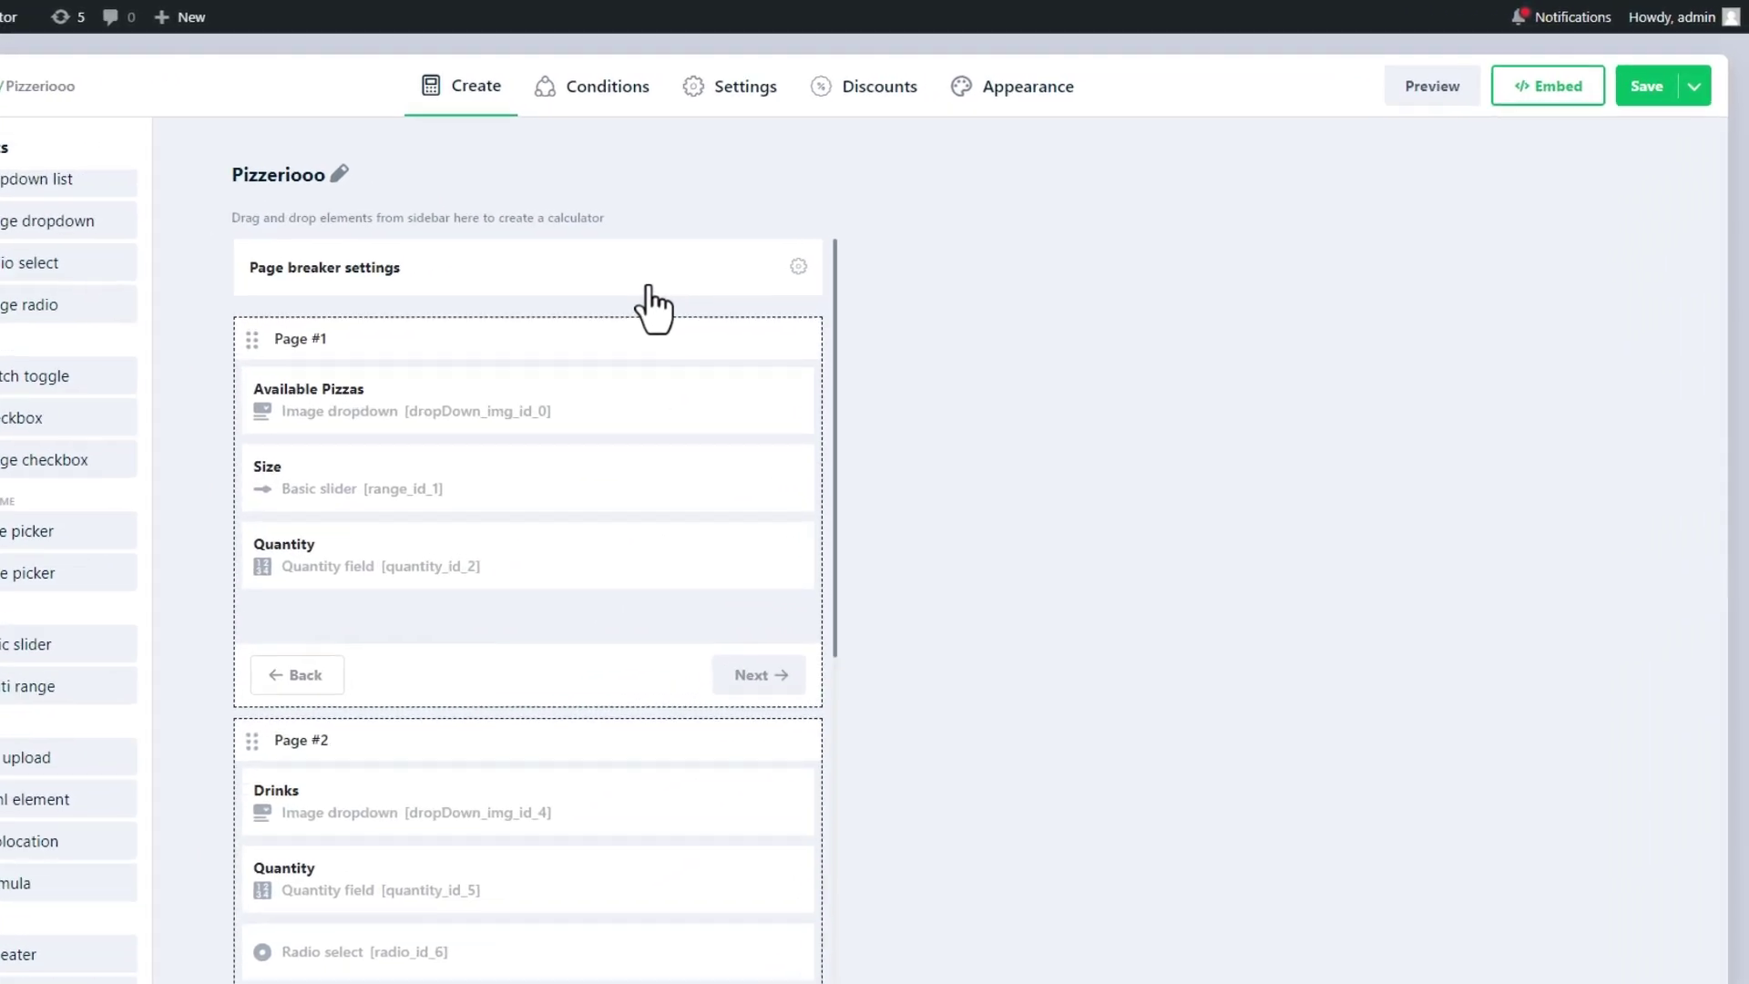
- Enable both summary options with Pizzas, Drinks and Delivery as total fields, and save
left_click(779, 235)
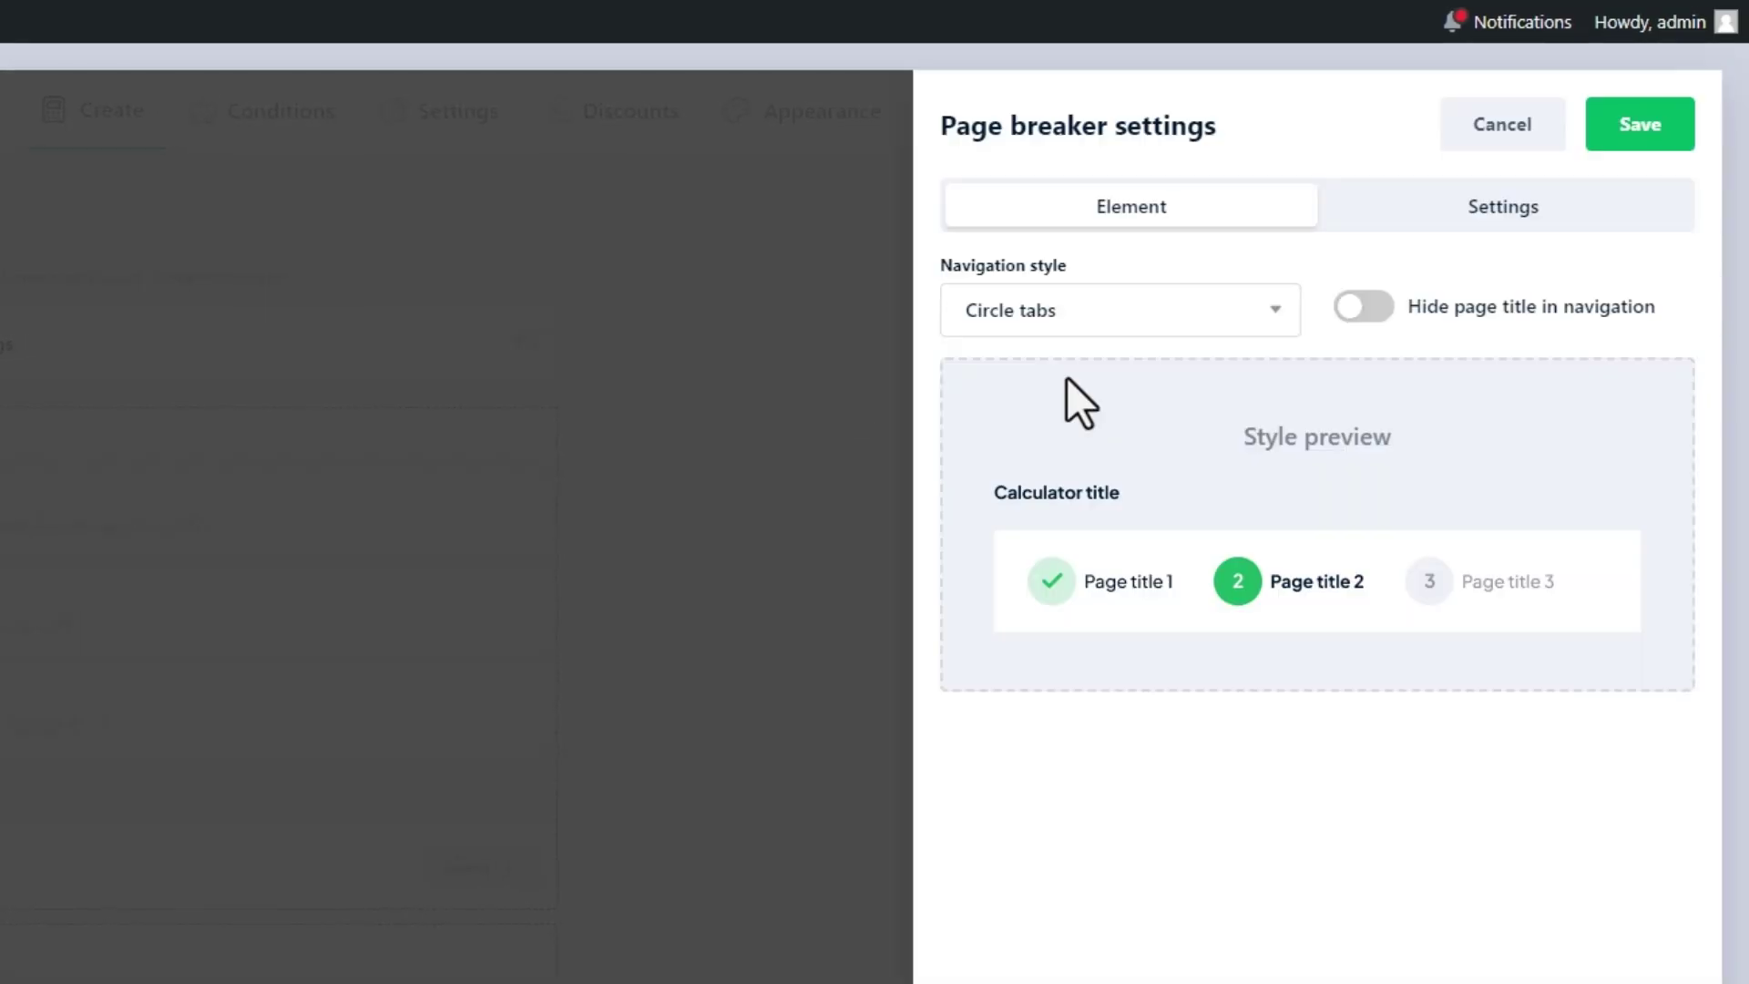
left_click(1505, 210)
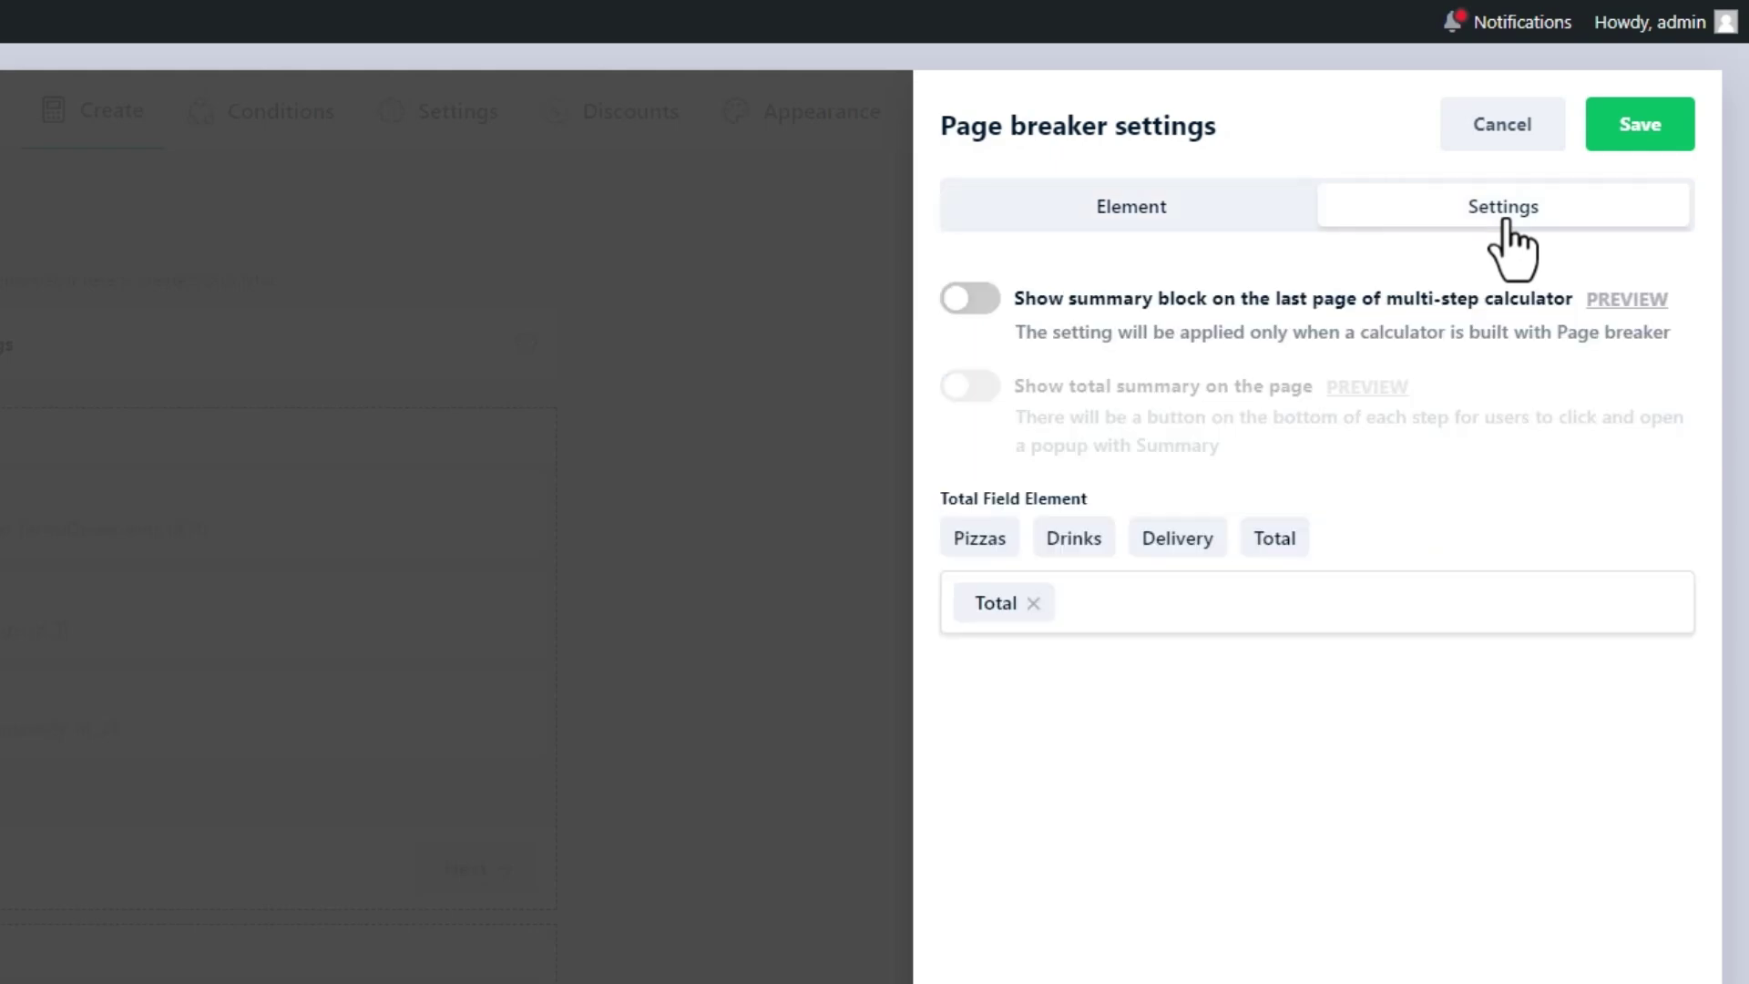
left_click(978, 306)
left_click(989, 388)
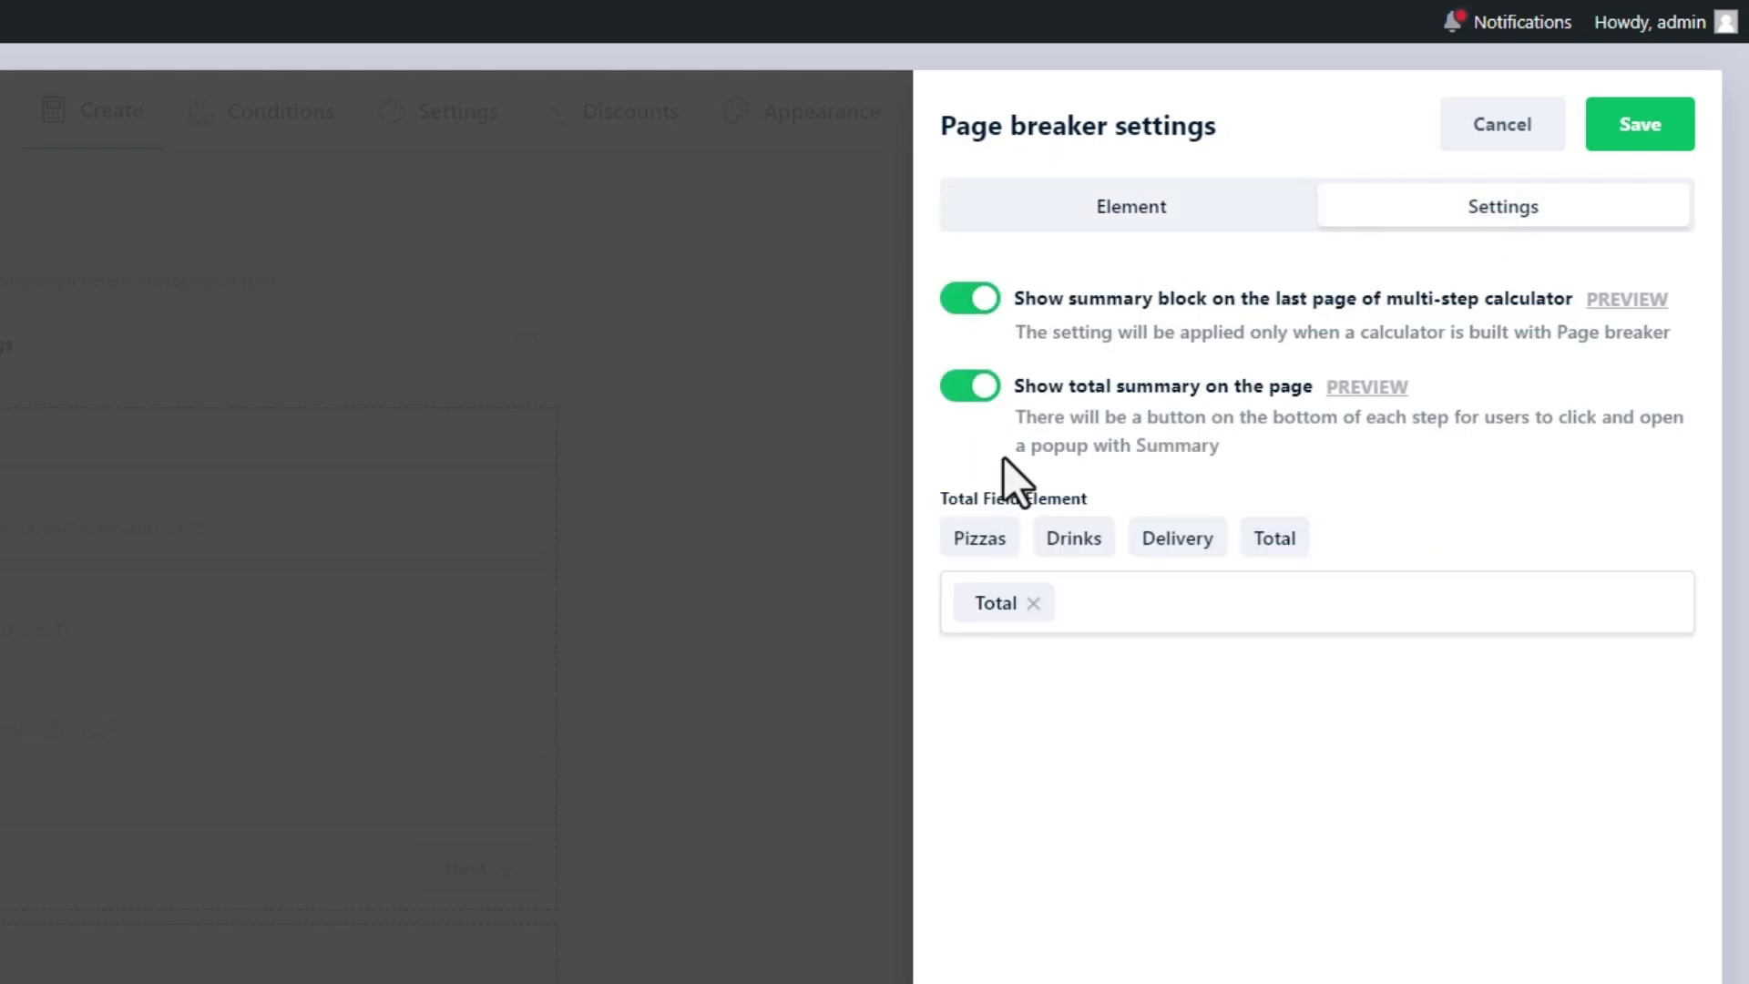
left_click(986, 543)
left_click(1090, 545)
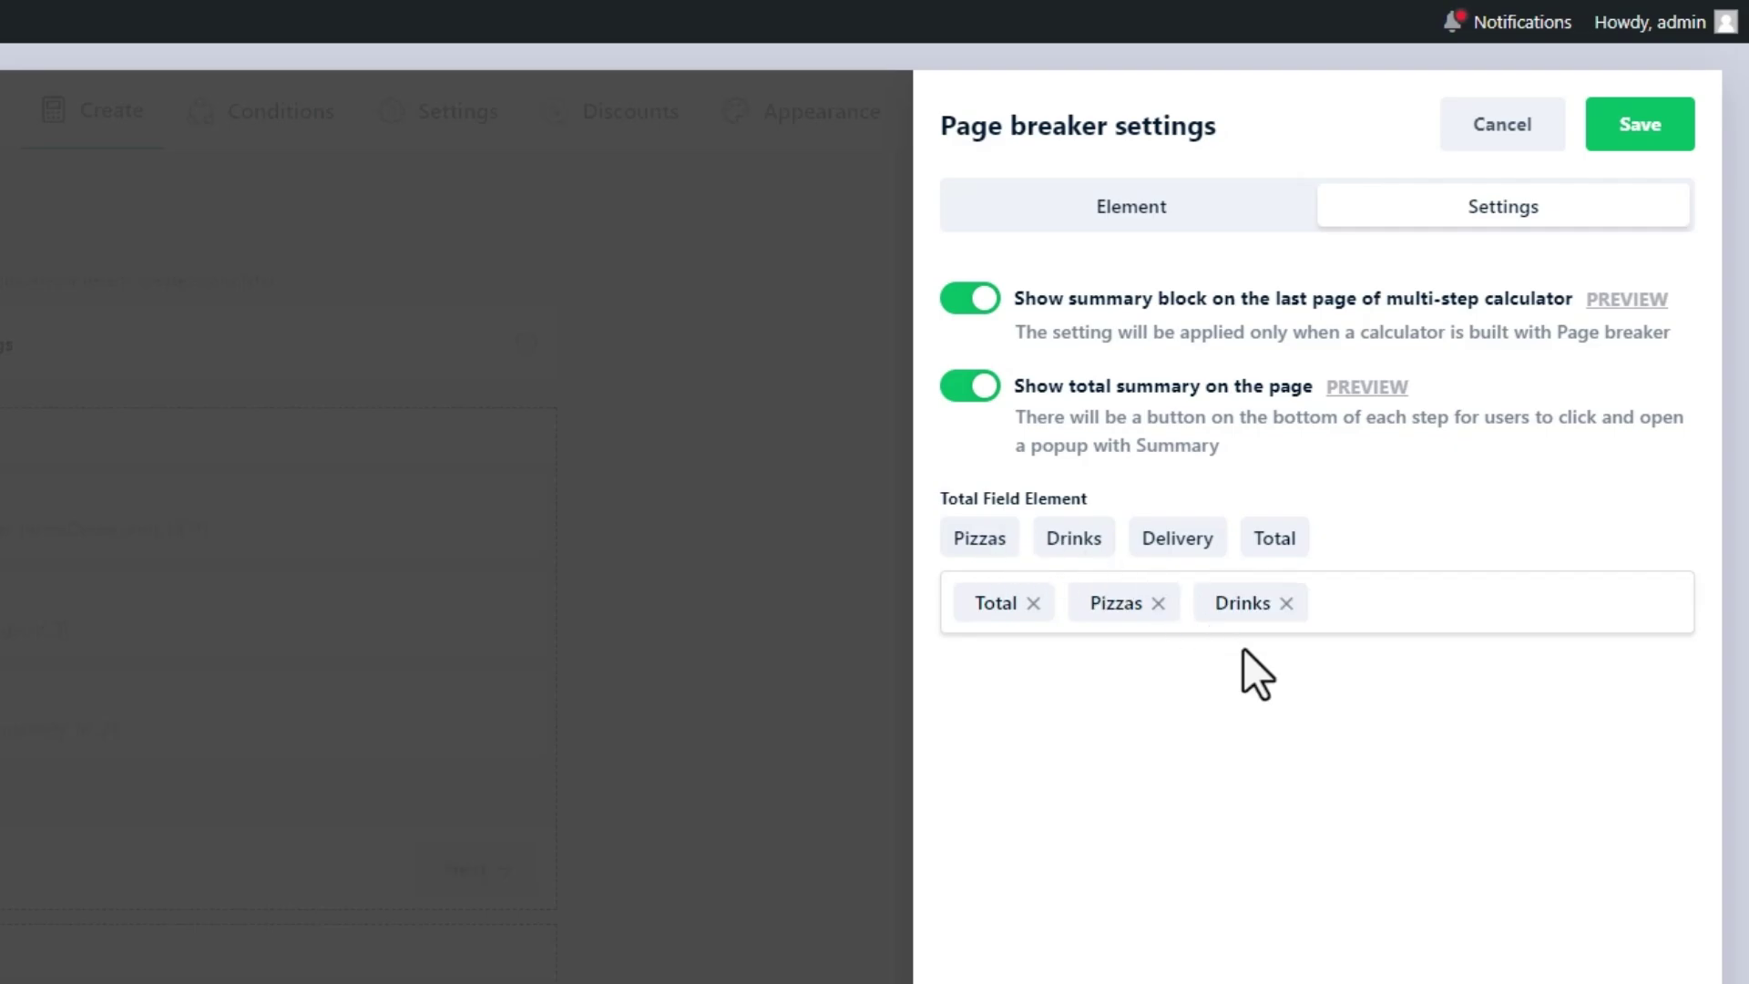
left_click(1176, 543)
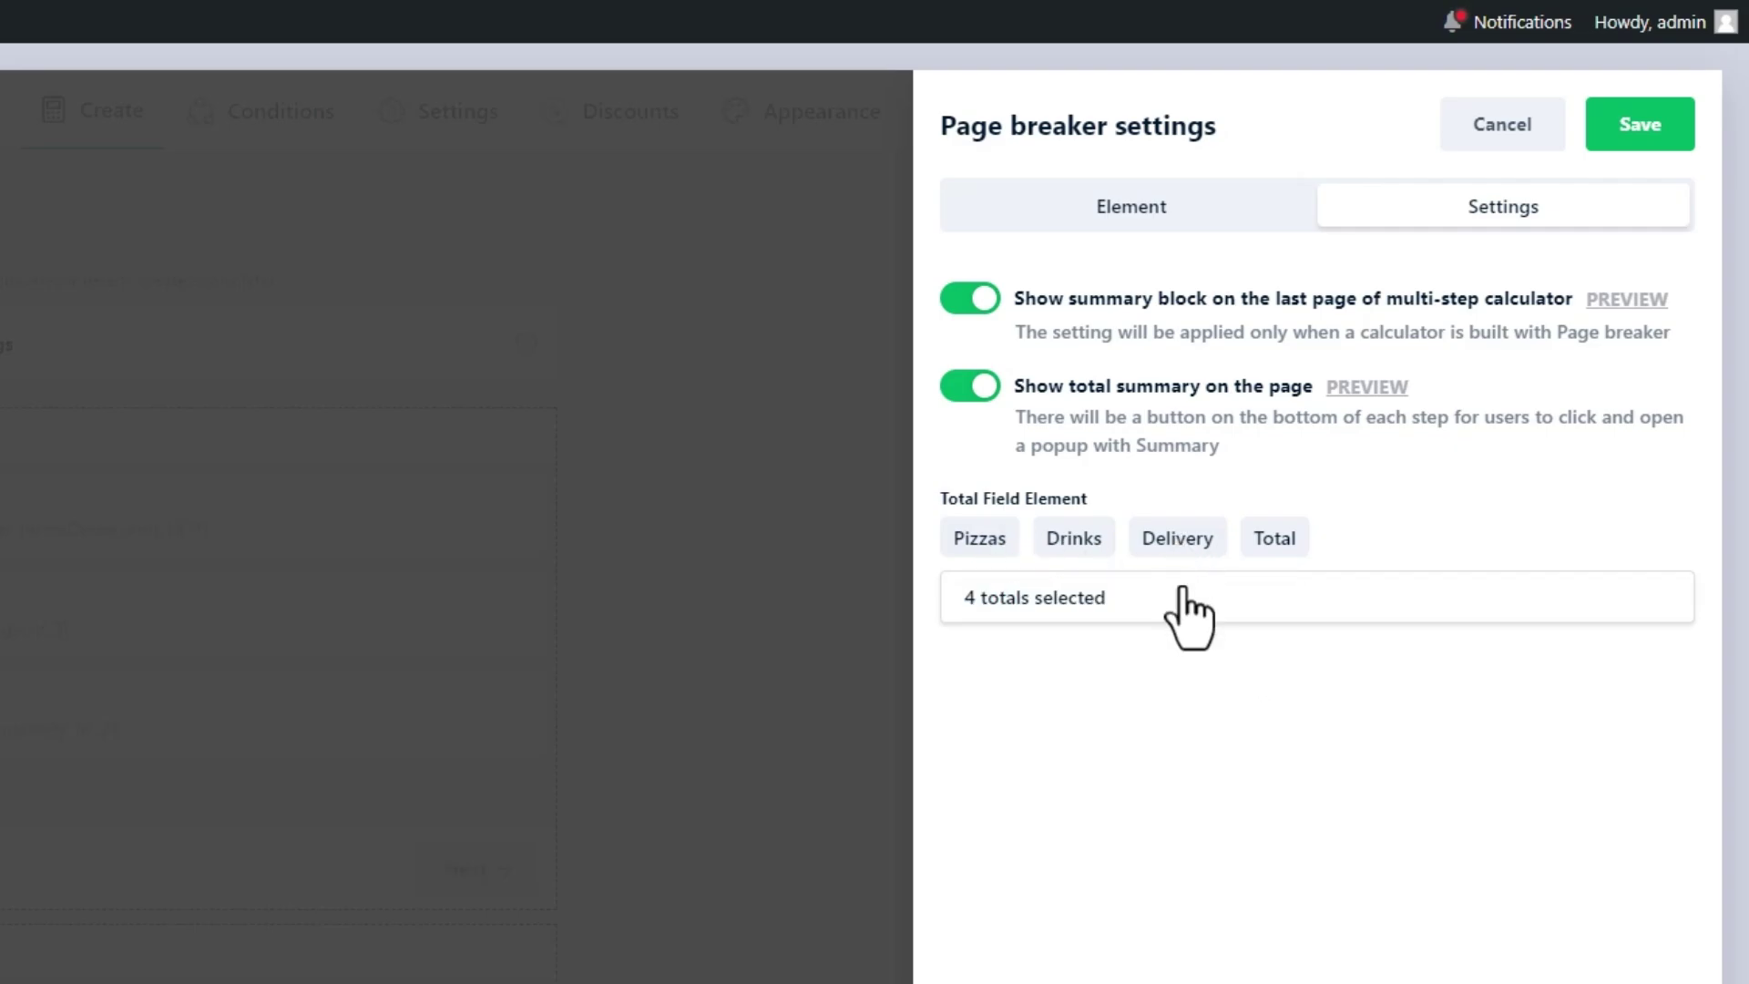
left_click(1632, 124)
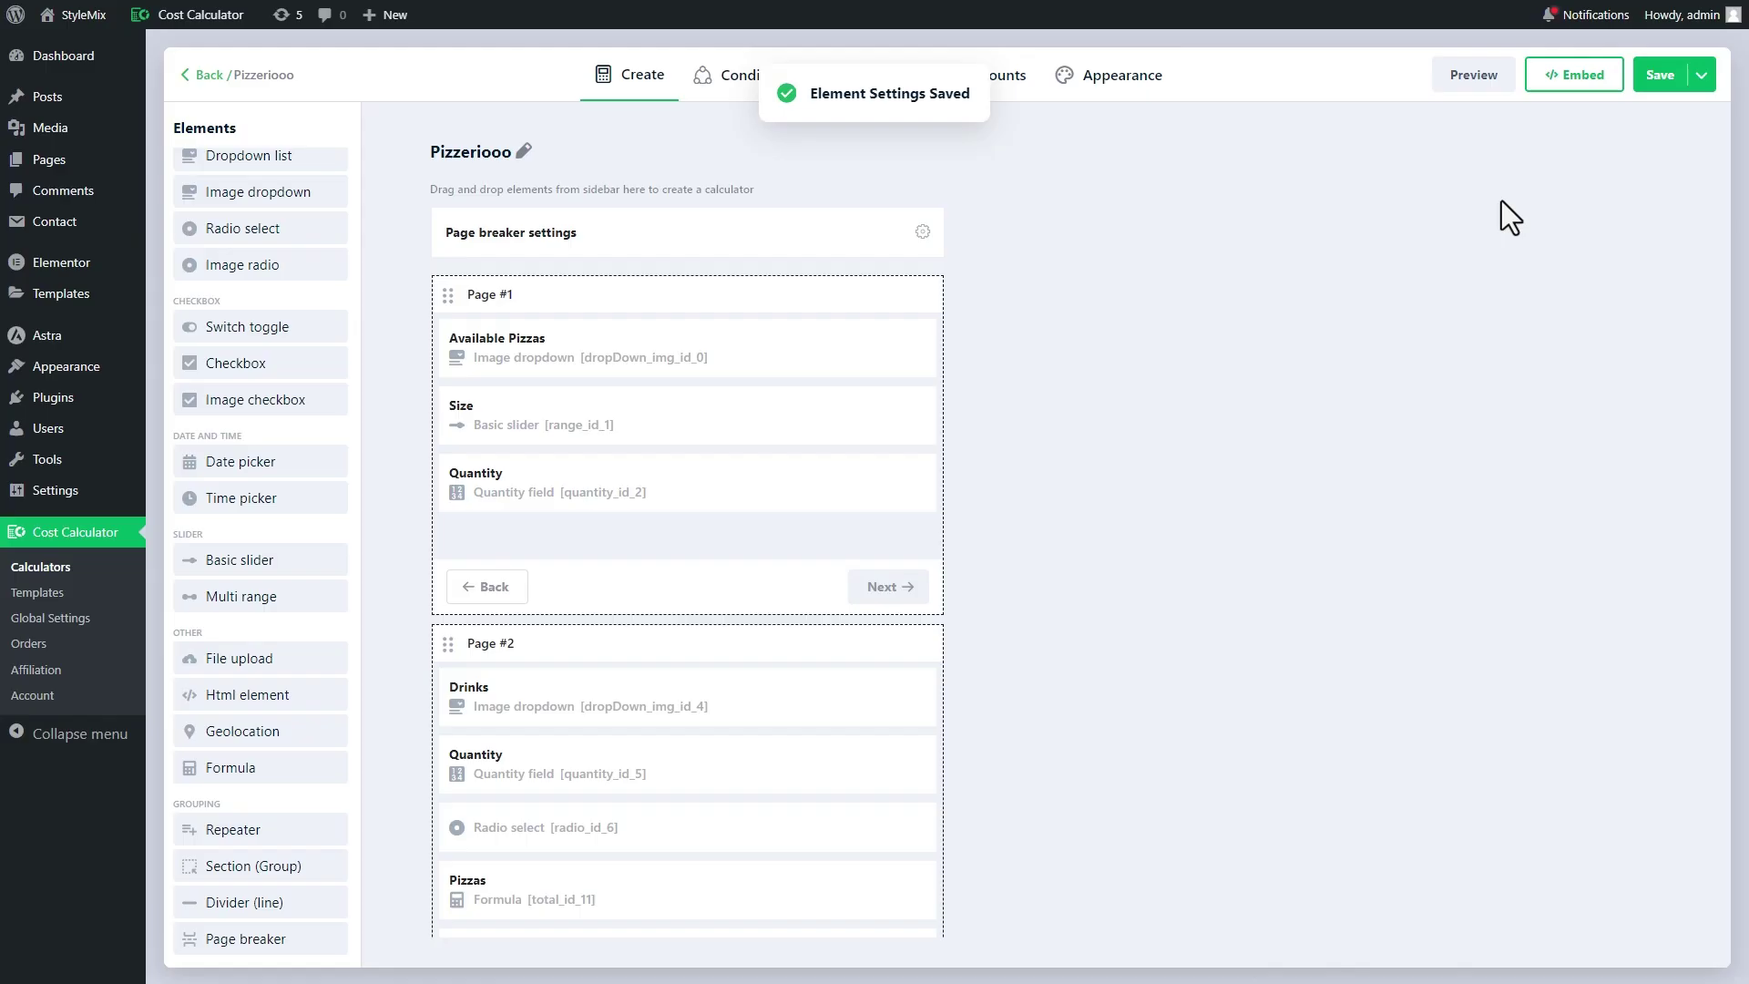
- Preview a Pepperoni order, step through to Page #3, then close the preview
left_click(1471, 80)
left_click(1138, 301)
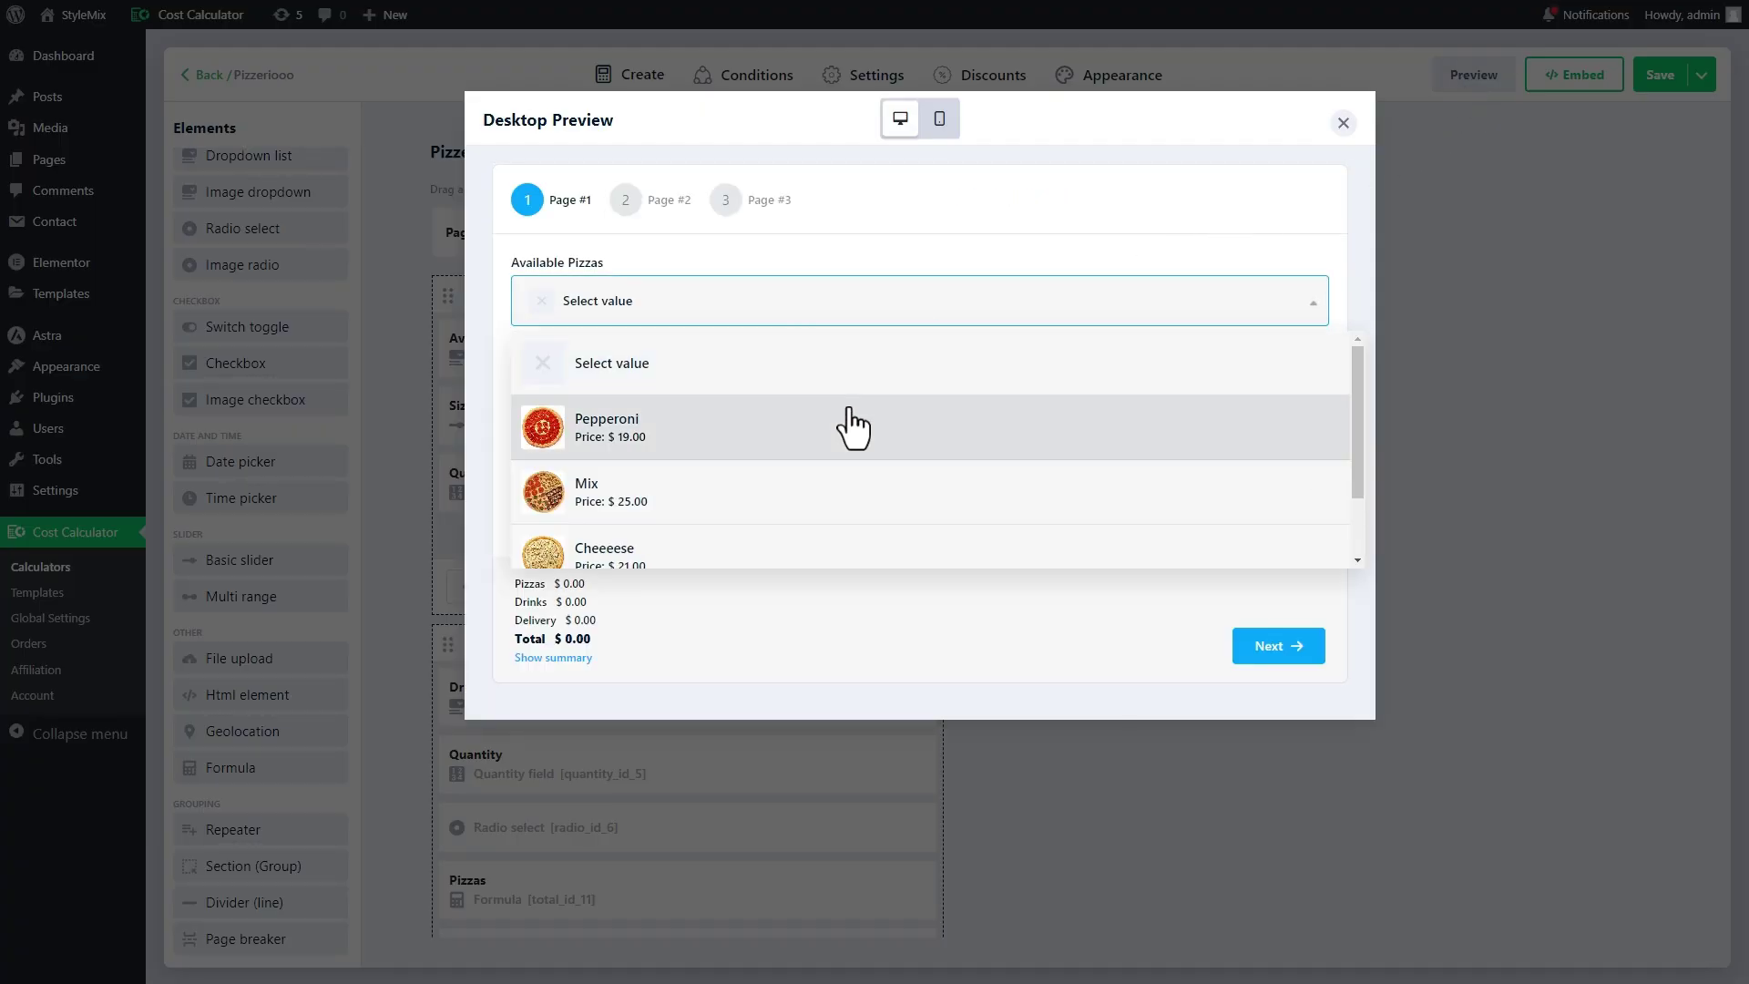
left_click(850, 422)
double_click(1280, 646)
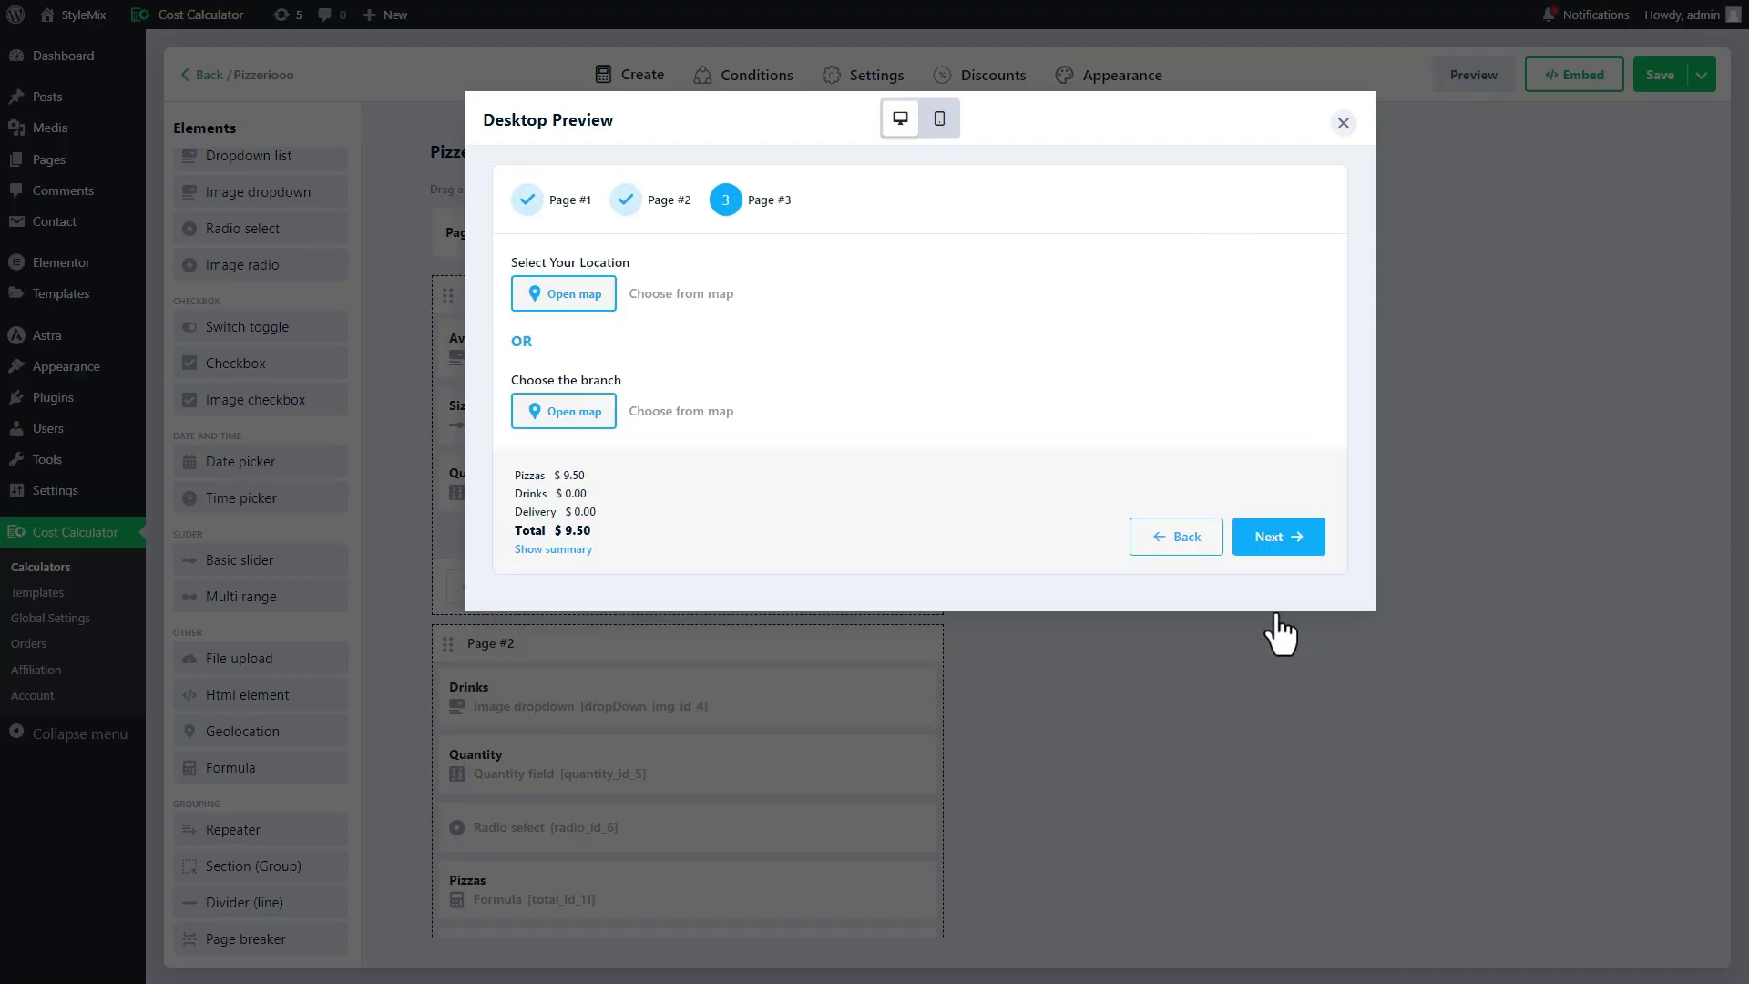
left_click(1337, 123)
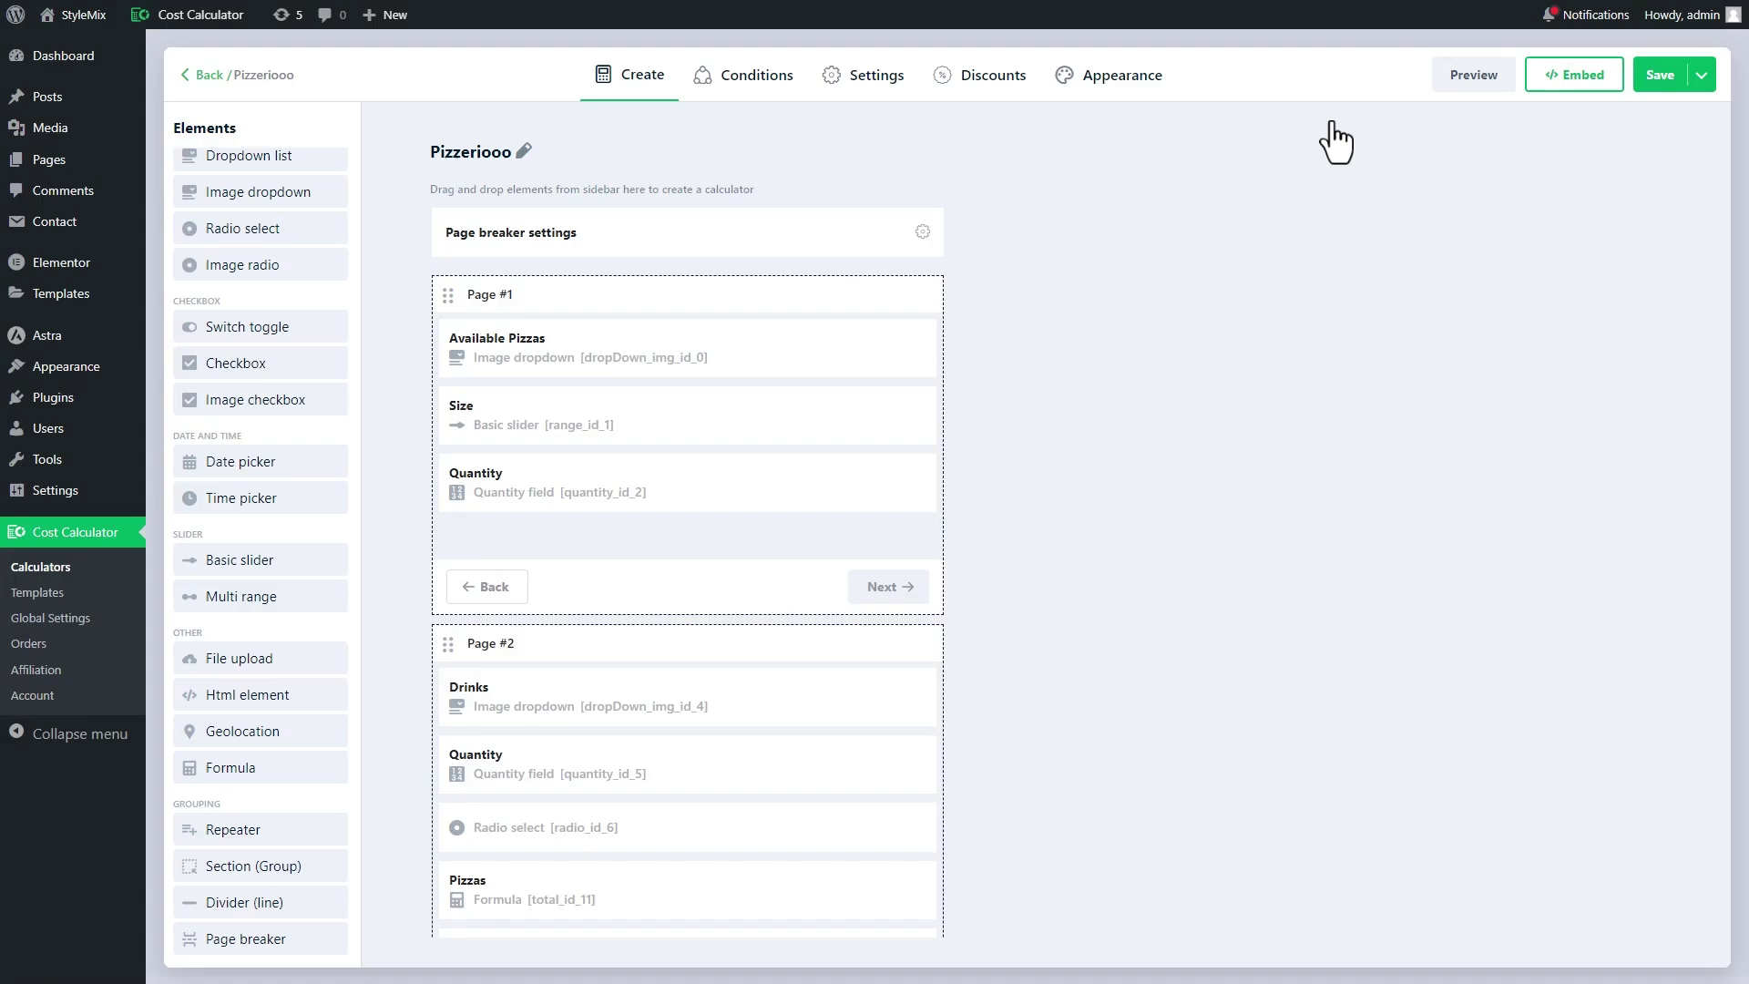
- Rename the first page to Pizzas with a 2 columns page box style and save
left_click(713, 299)
left_click_drag(1275, 170, 1147, 173)
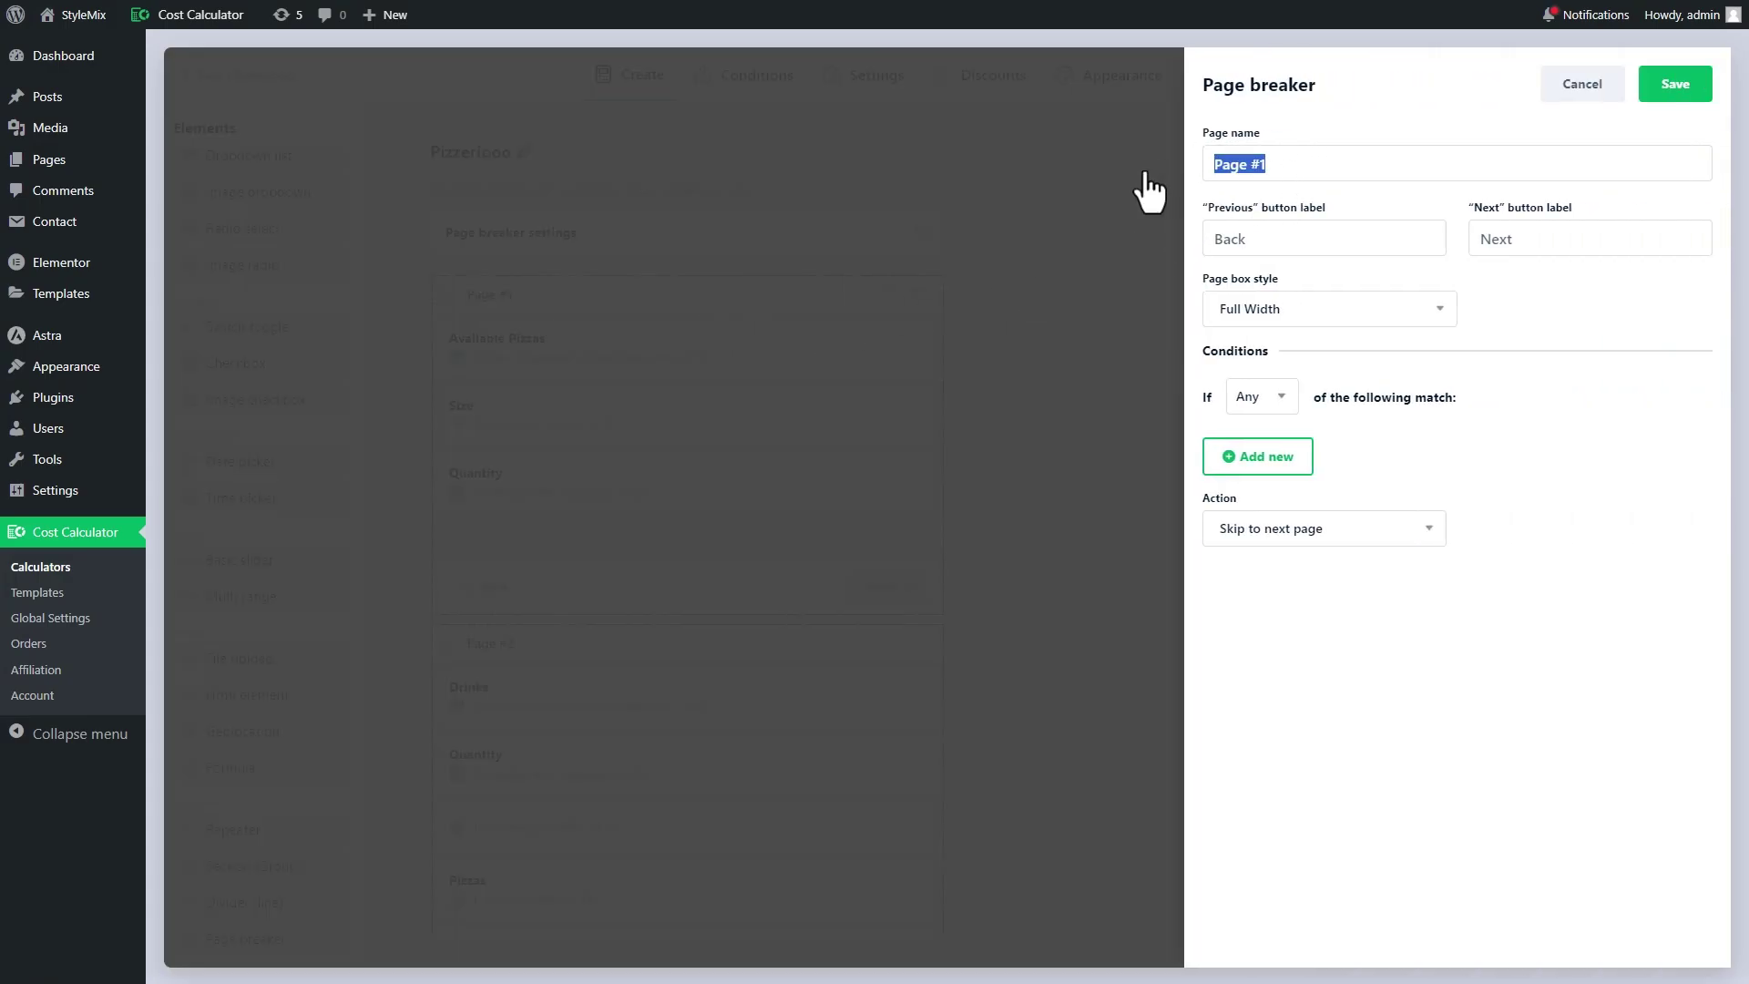
type("Pizzas")
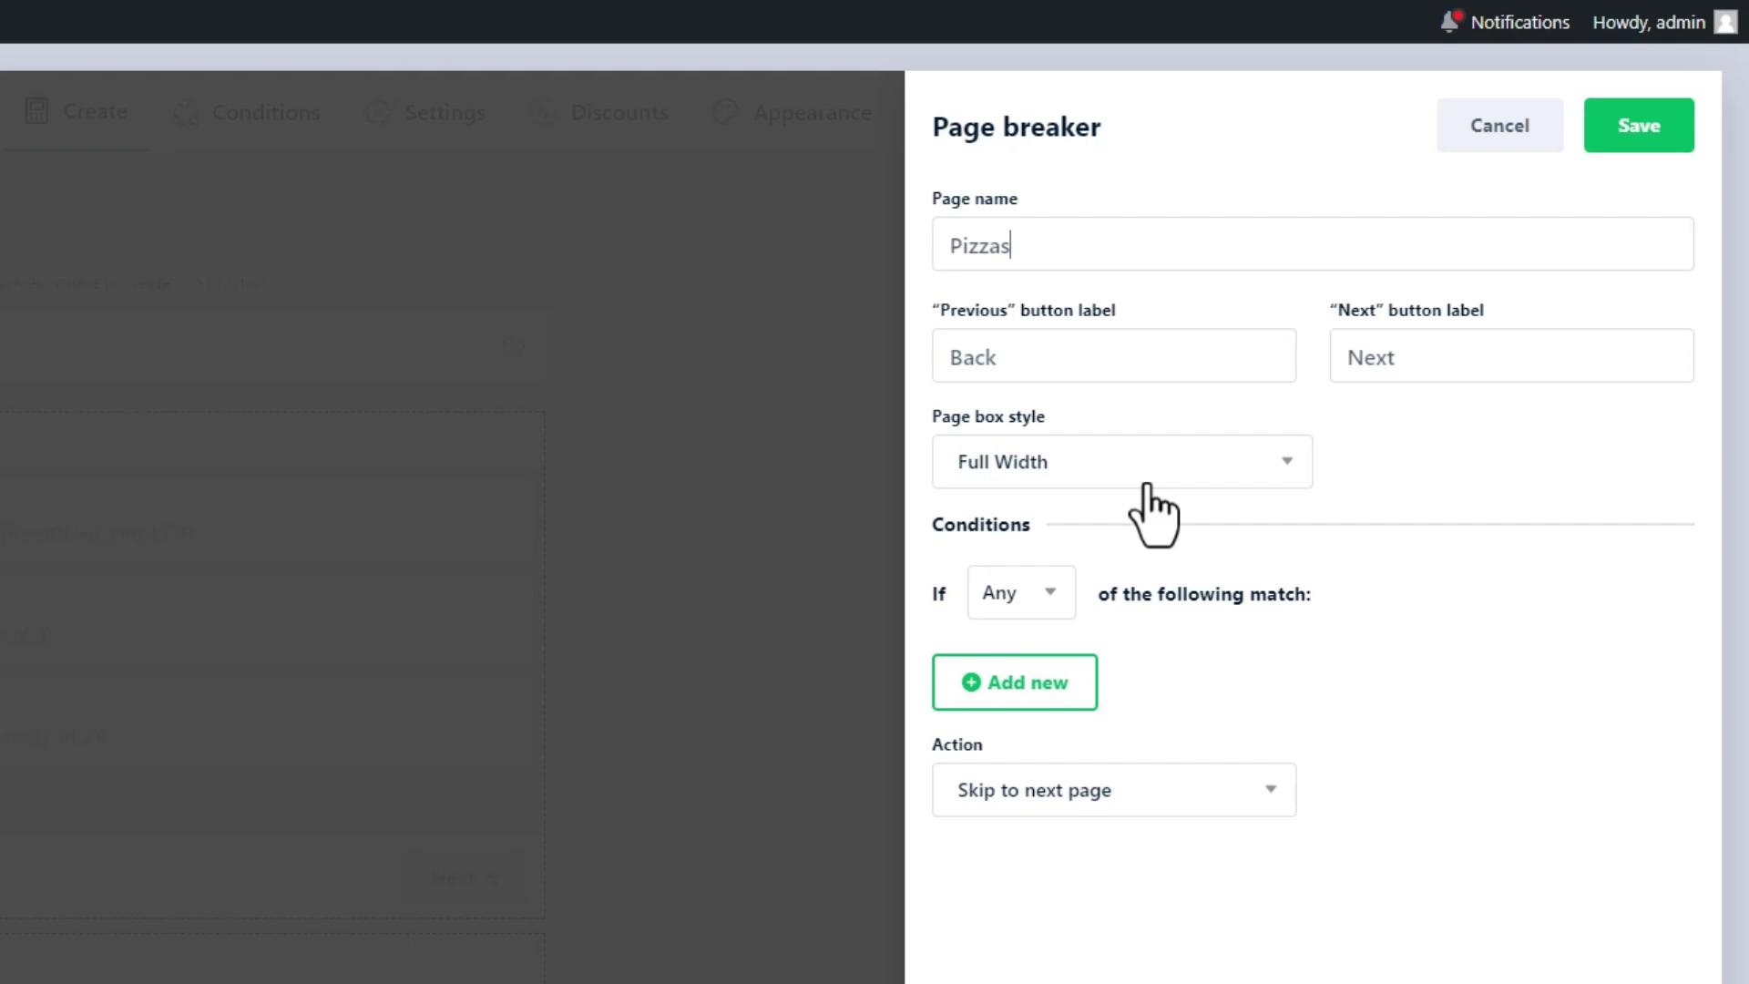
left_click(1229, 464)
left_click(1225, 528)
left_click(1653, 136)
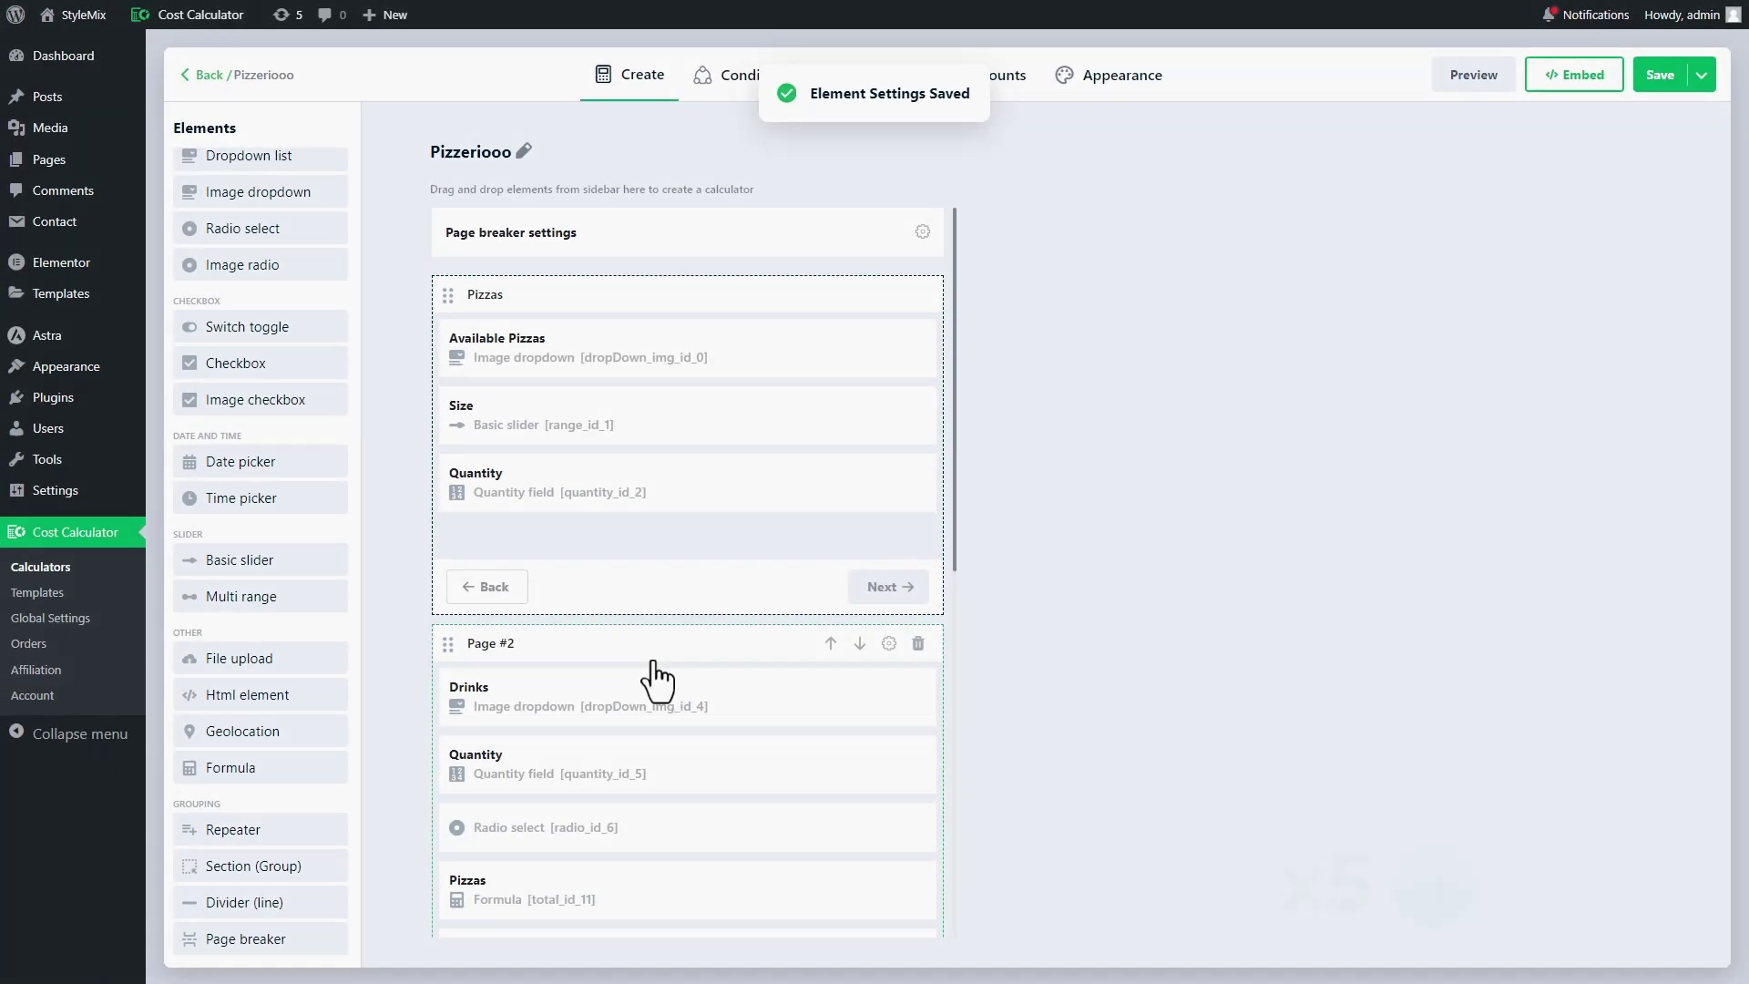
- Give the second page a 2 columns layout and save it, then save the Delivery page settings
left_click(655, 674)
left_click(1330, 309)
left_click(1337, 354)
left_click(1675, 84)
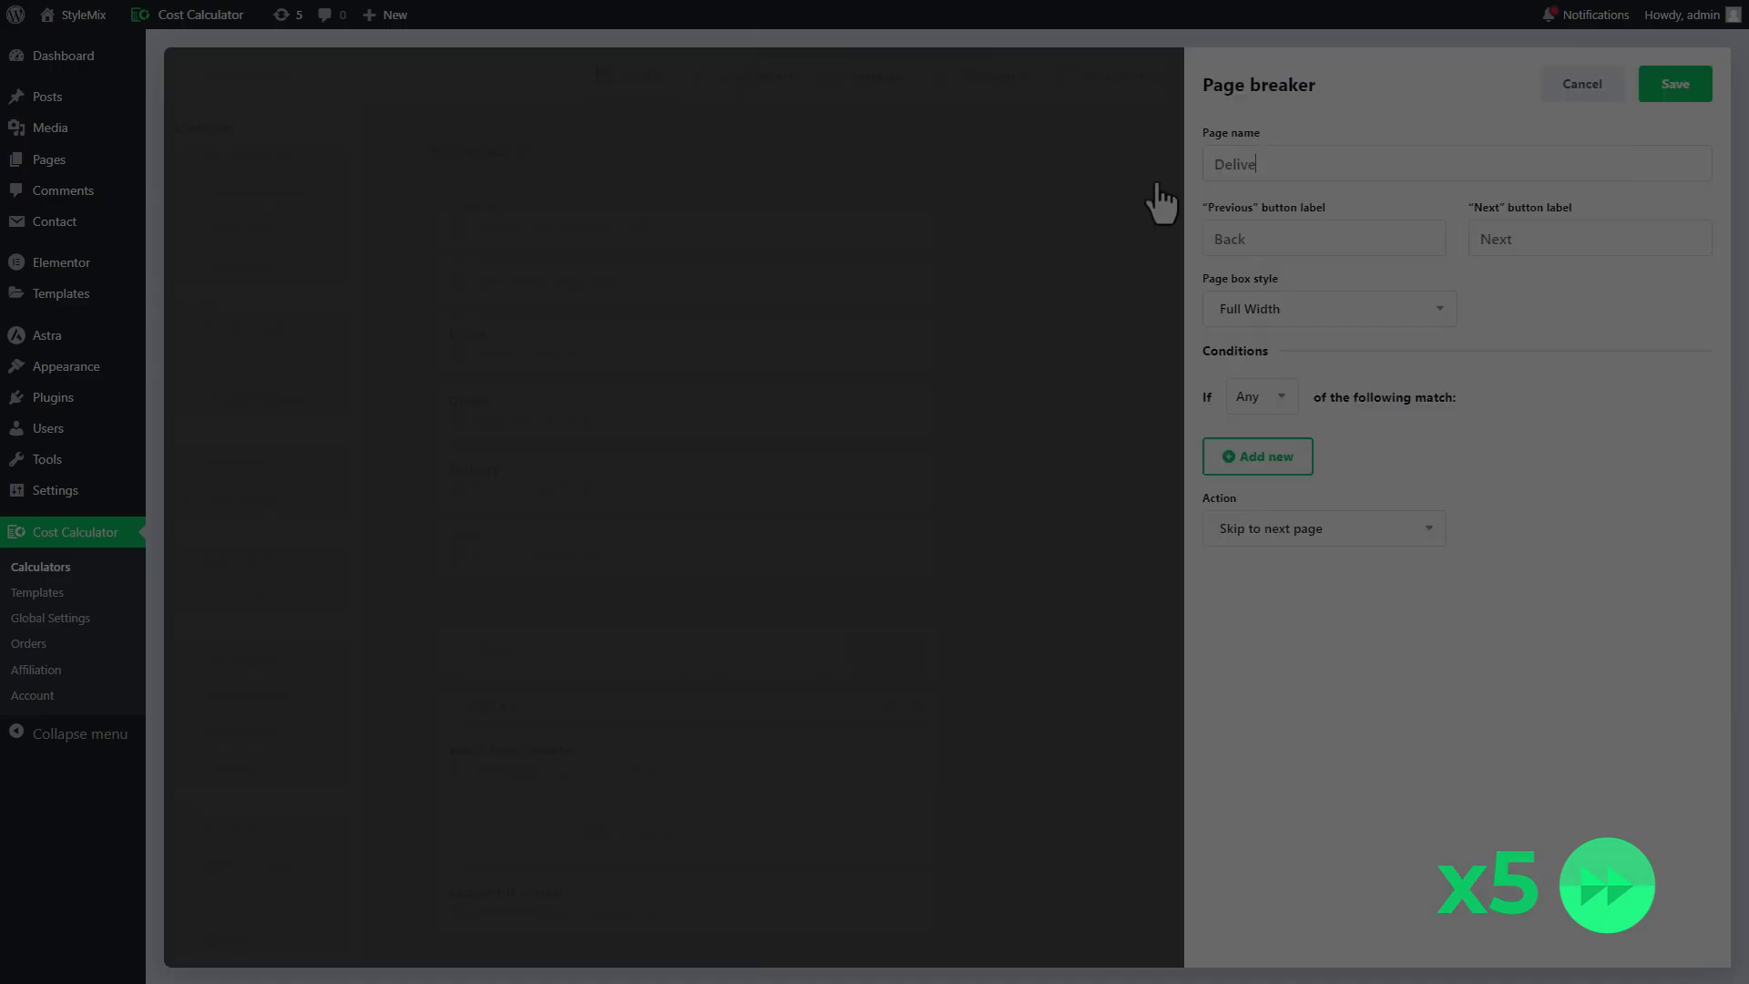
left_click(1175, 259)
scroll(888, 474, "up", 6)
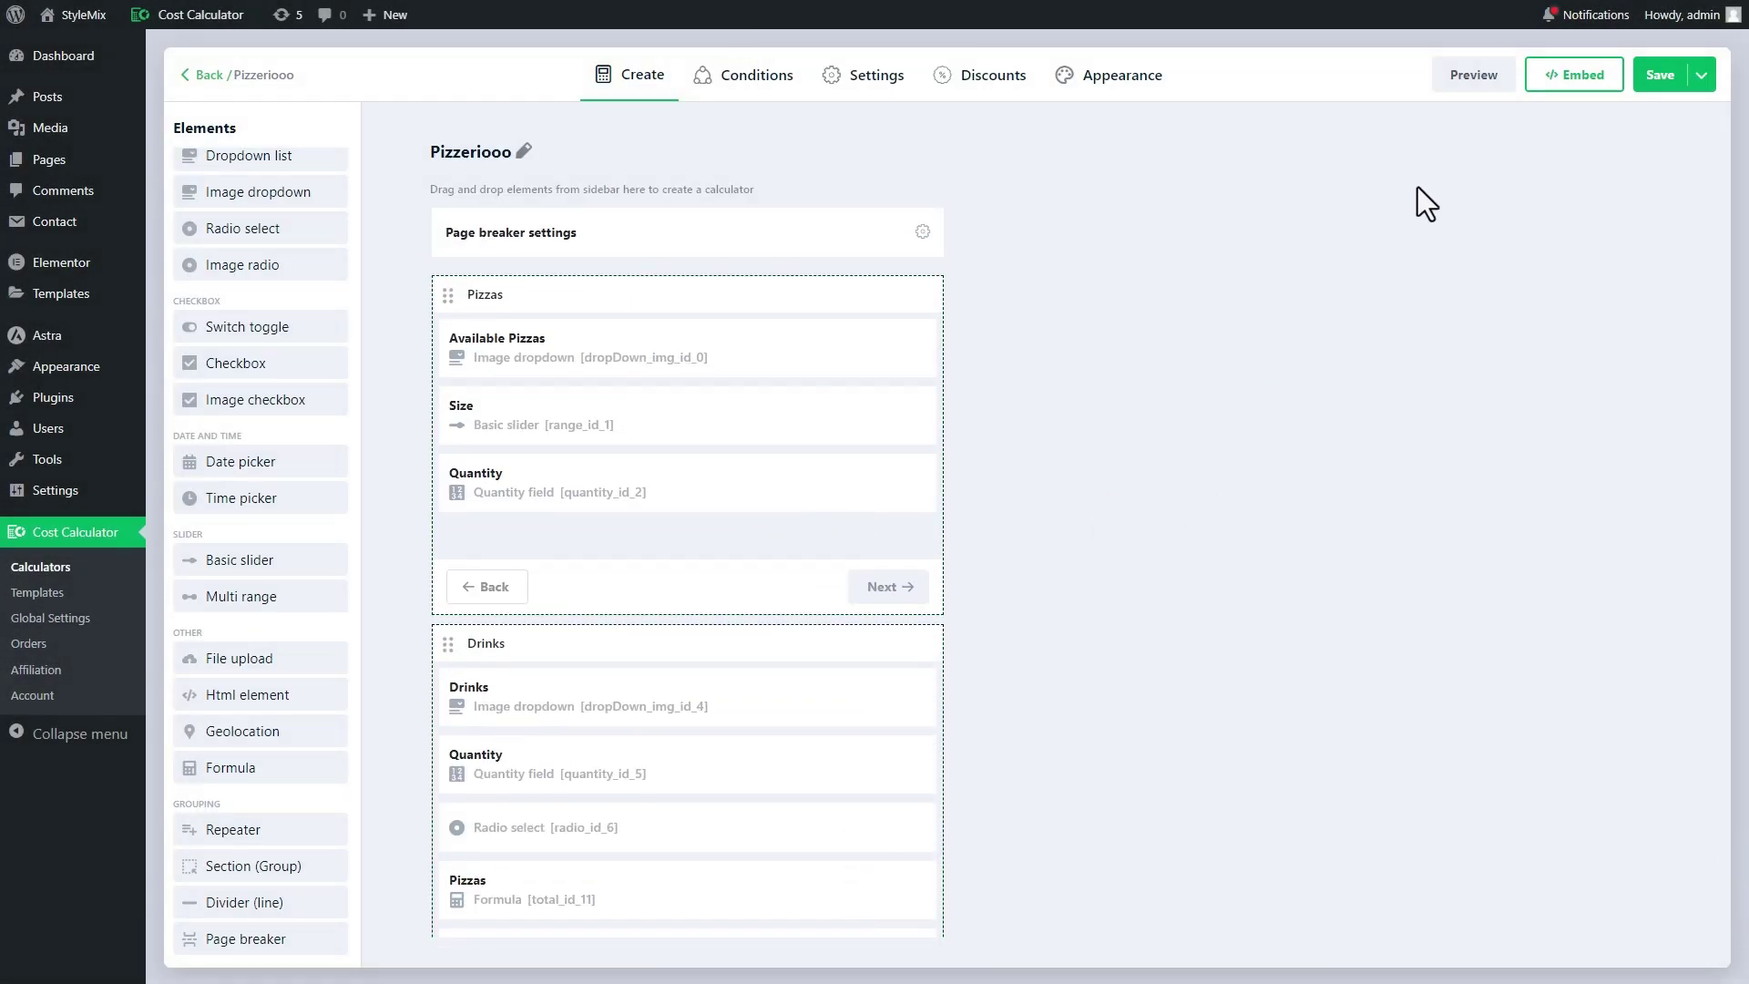
left_click(1487, 82)
left_click(823, 324)
left_click(777, 451)
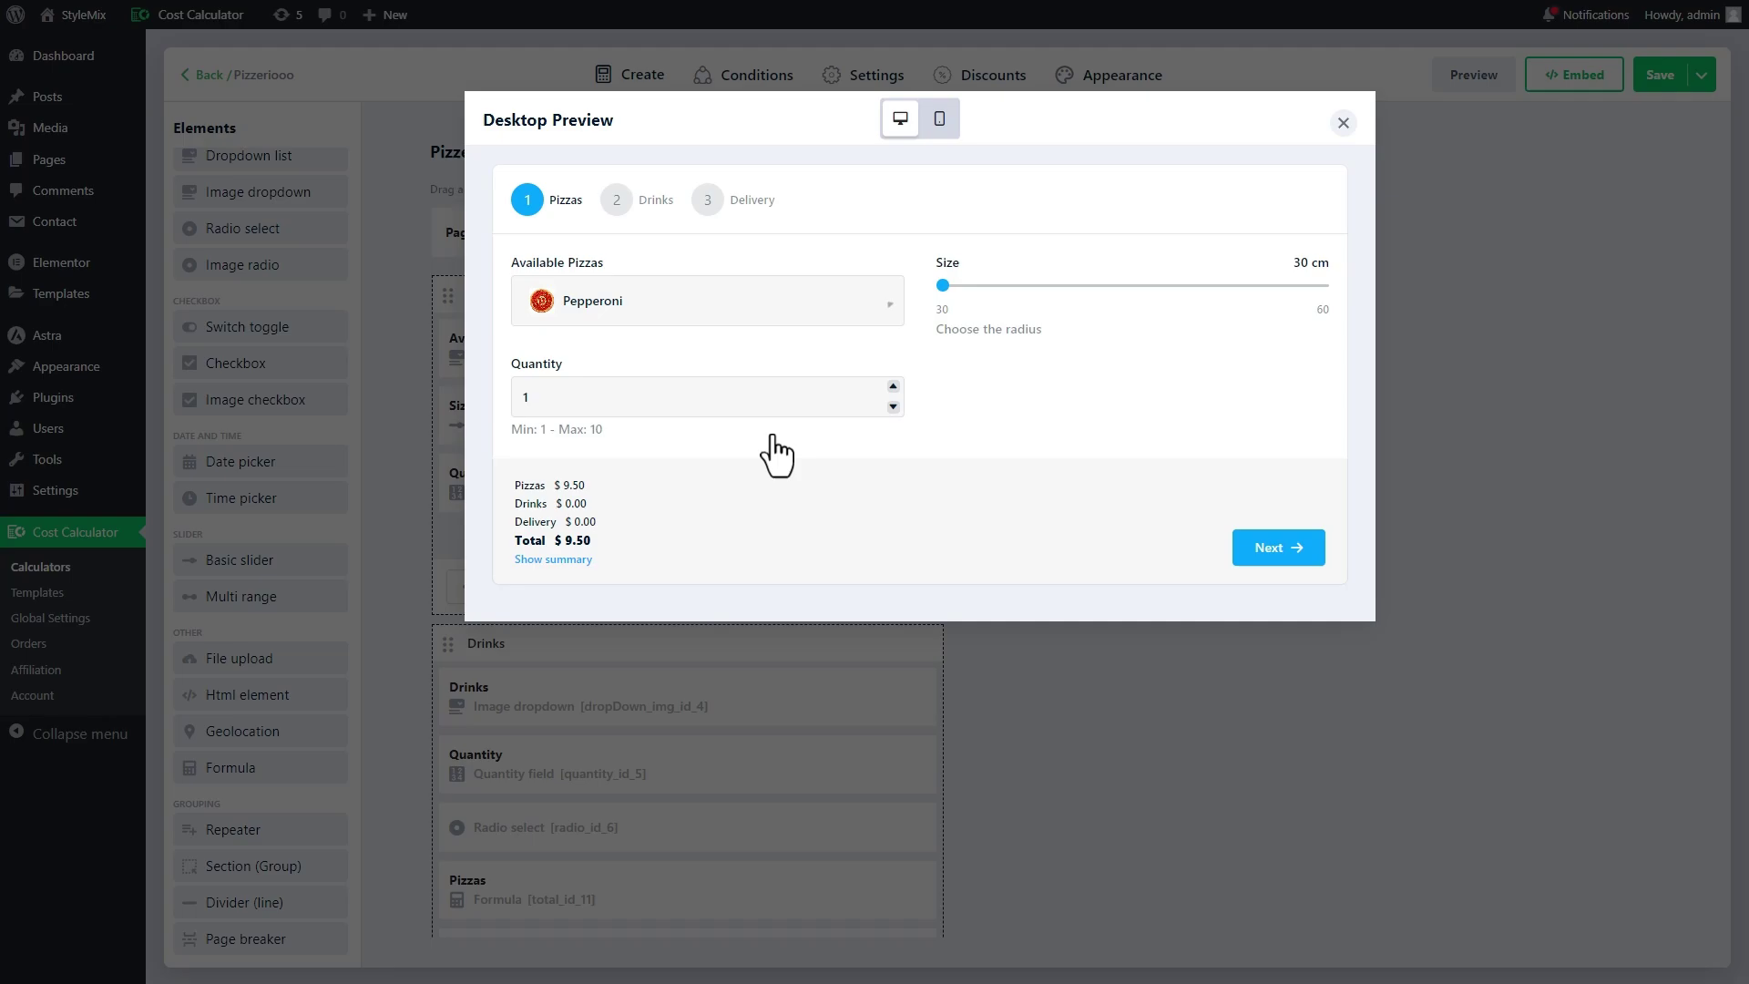
left_click_drag(944, 285, 1074, 286)
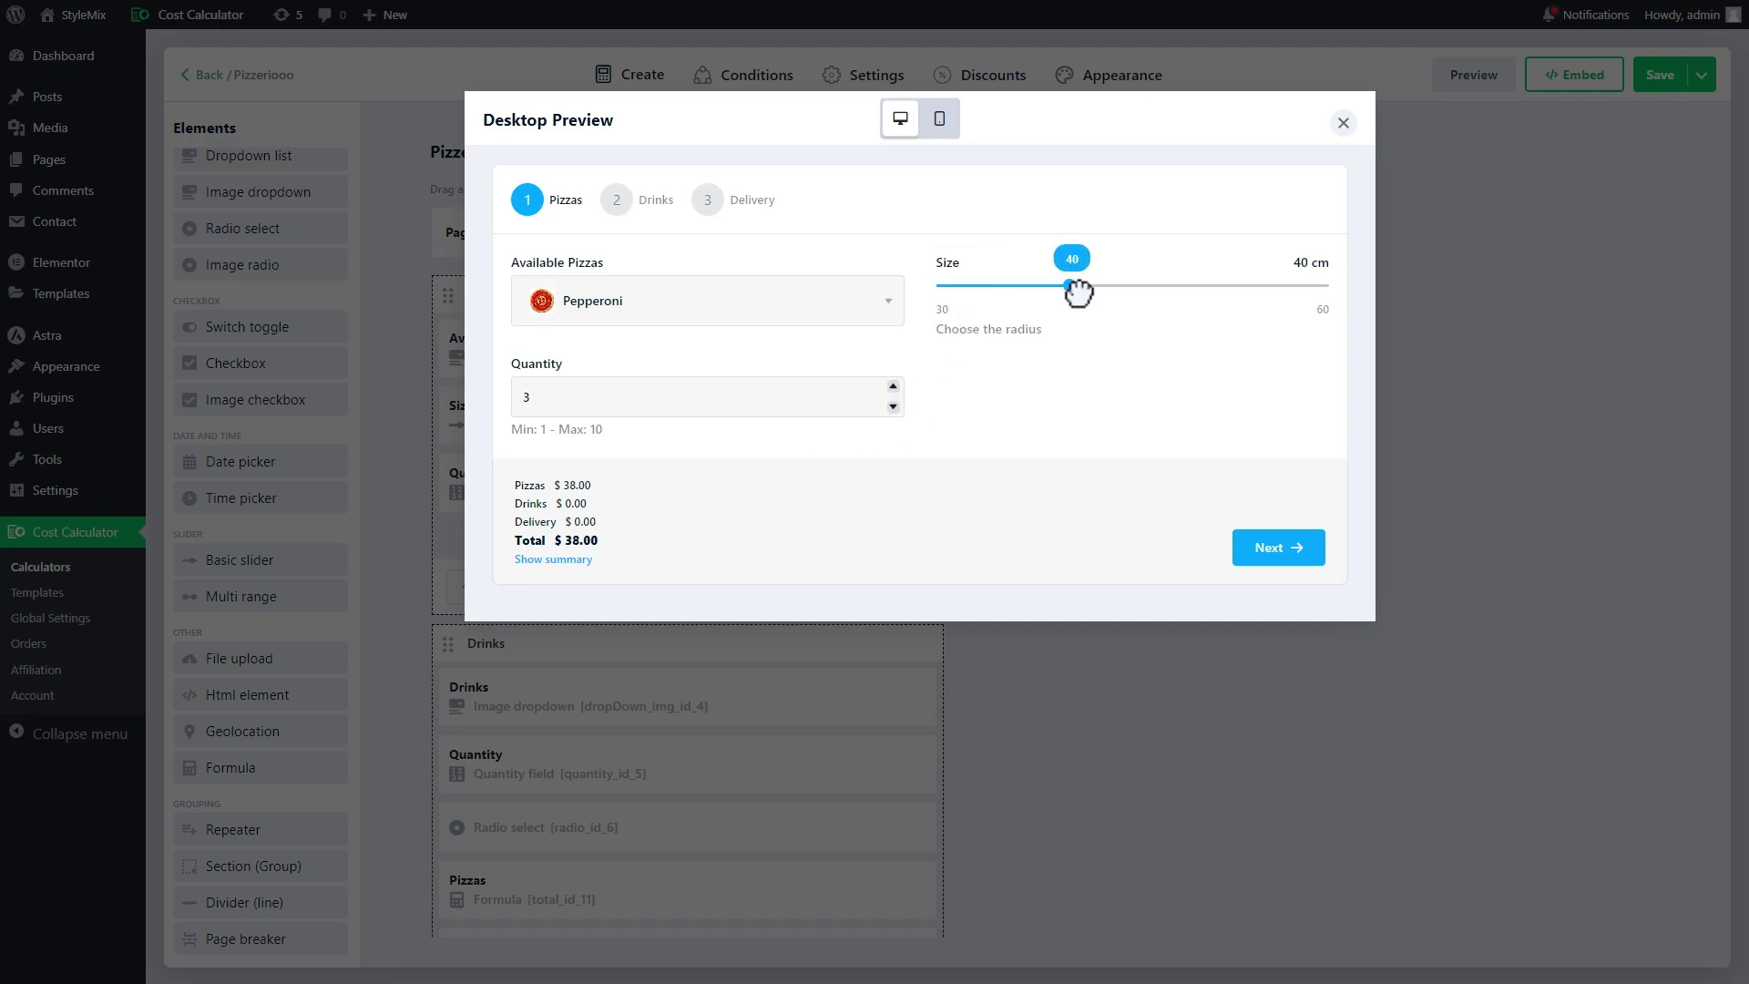
left_click(1269, 547)
left_click(653, 380)
left_click(692, 301)
left_click(638, 526)
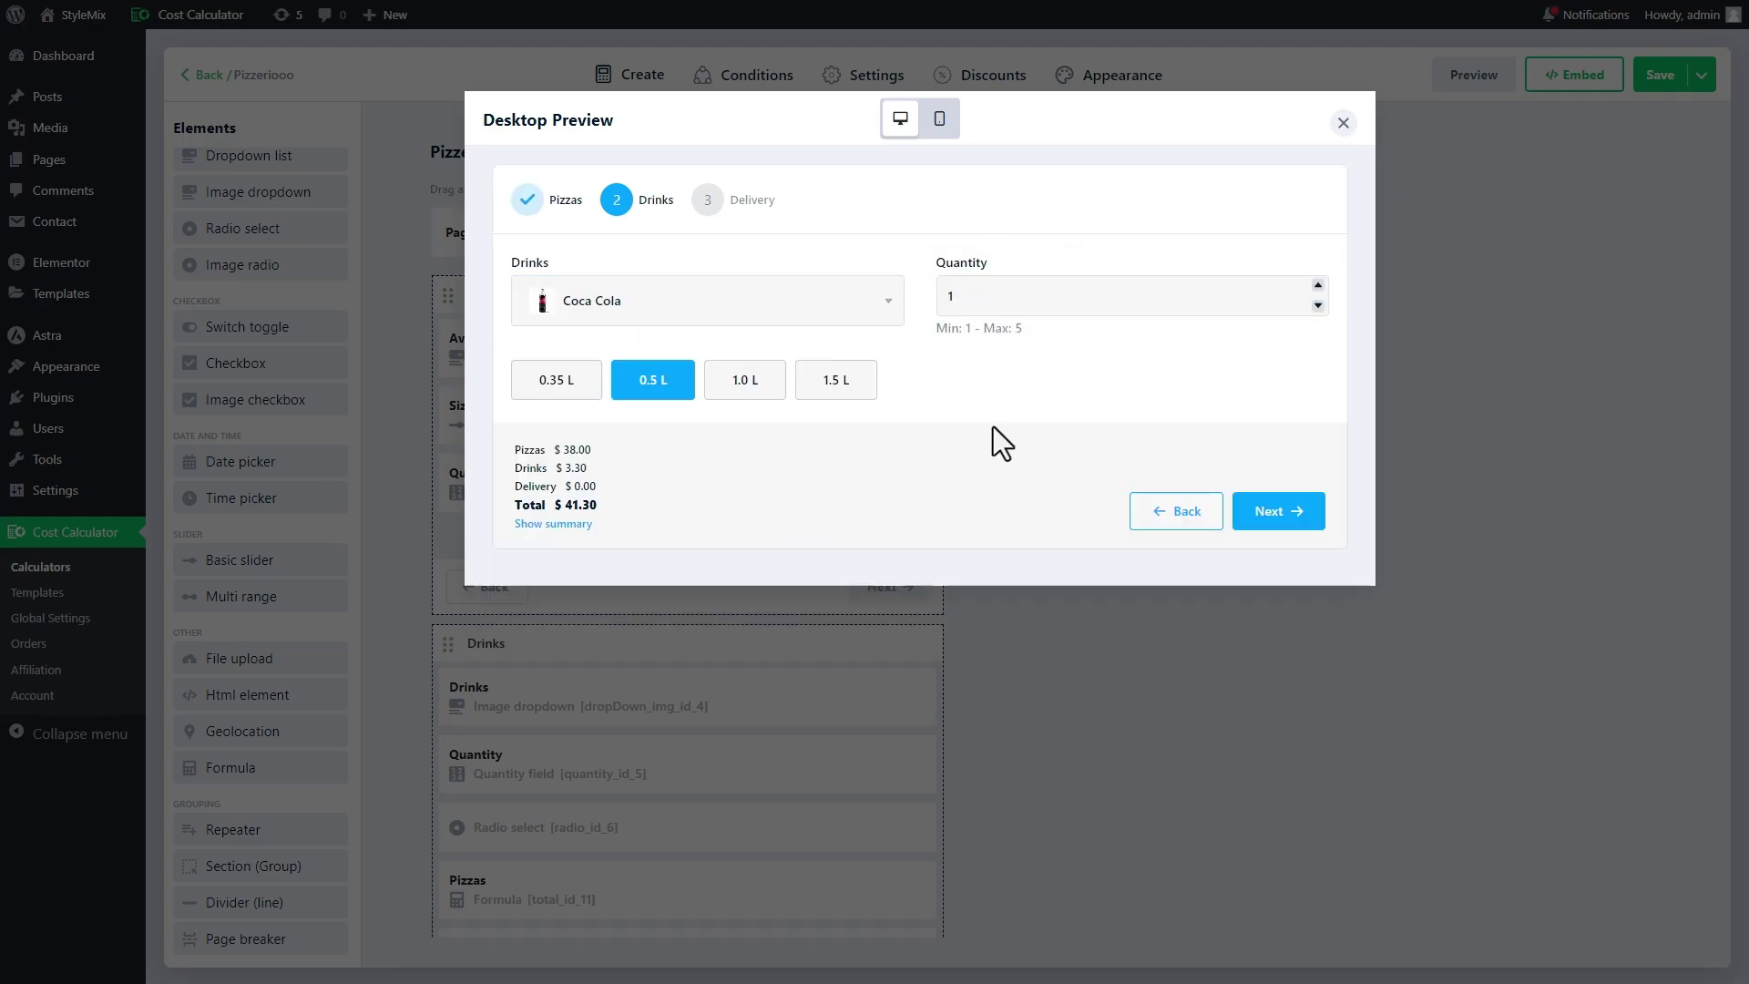
left_click(1318, 285)
key("Escape")
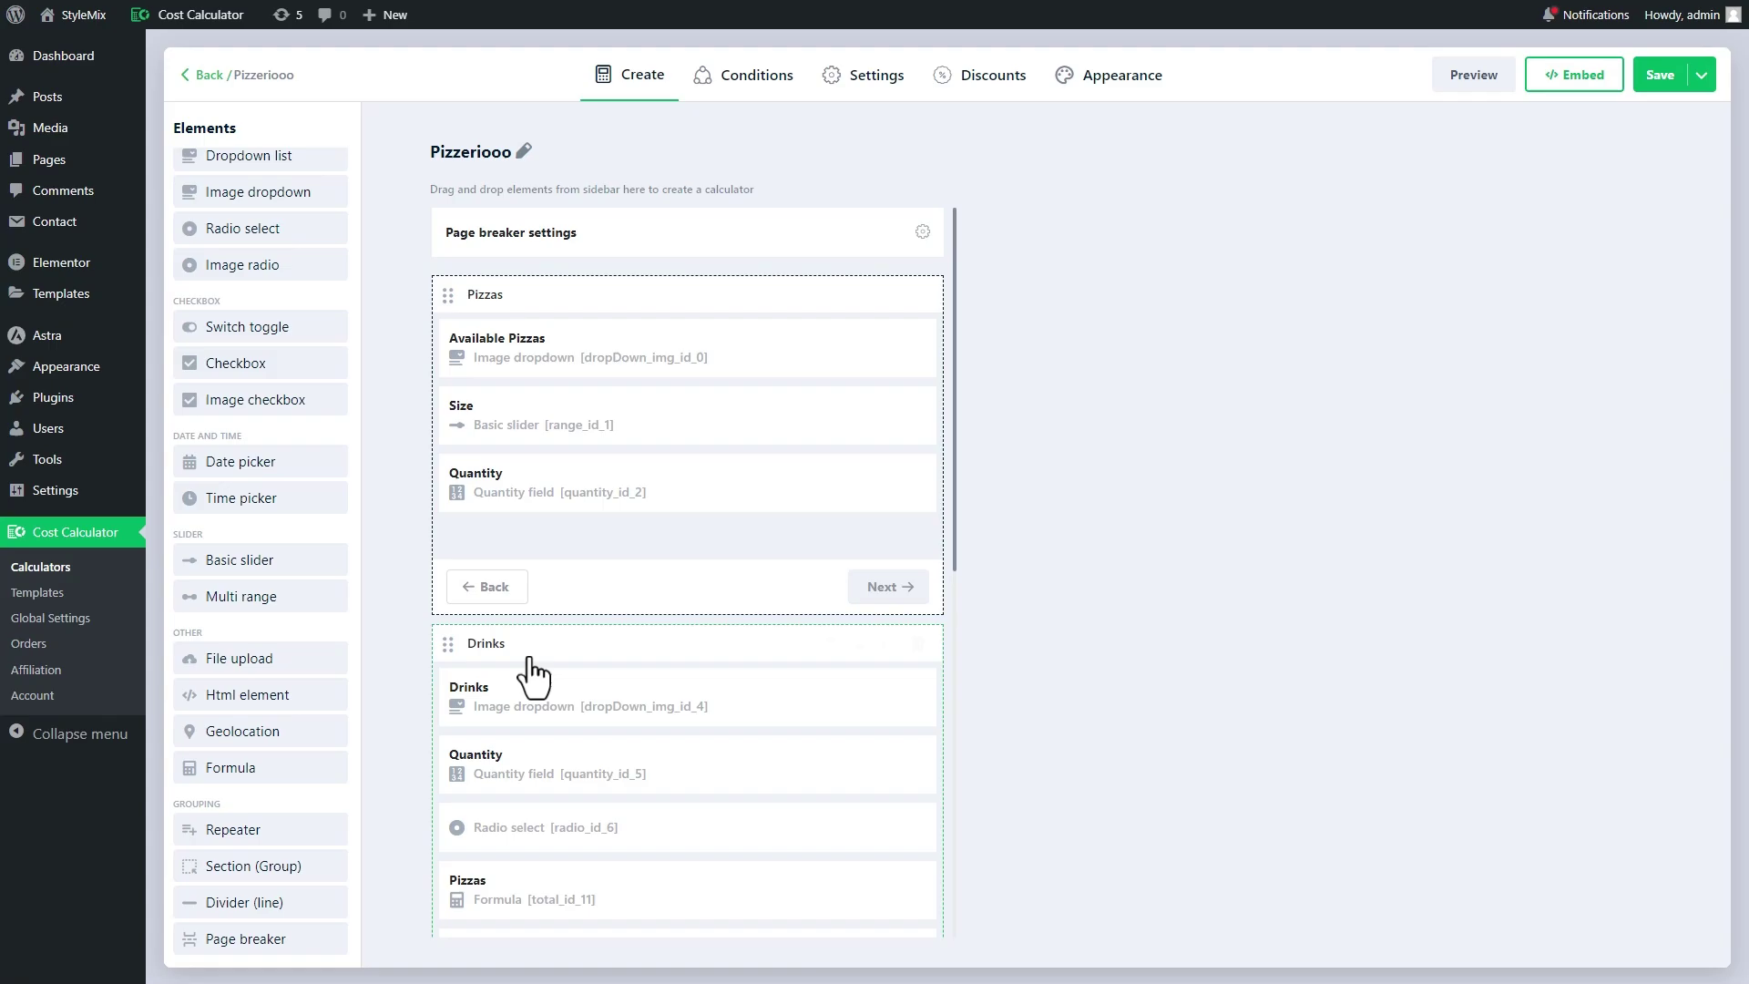
- Drop a Checkbox onto the Pizzas page, name it Skip Drinks, give its option value 1, and save
scroll(316, 679, "up", 3)
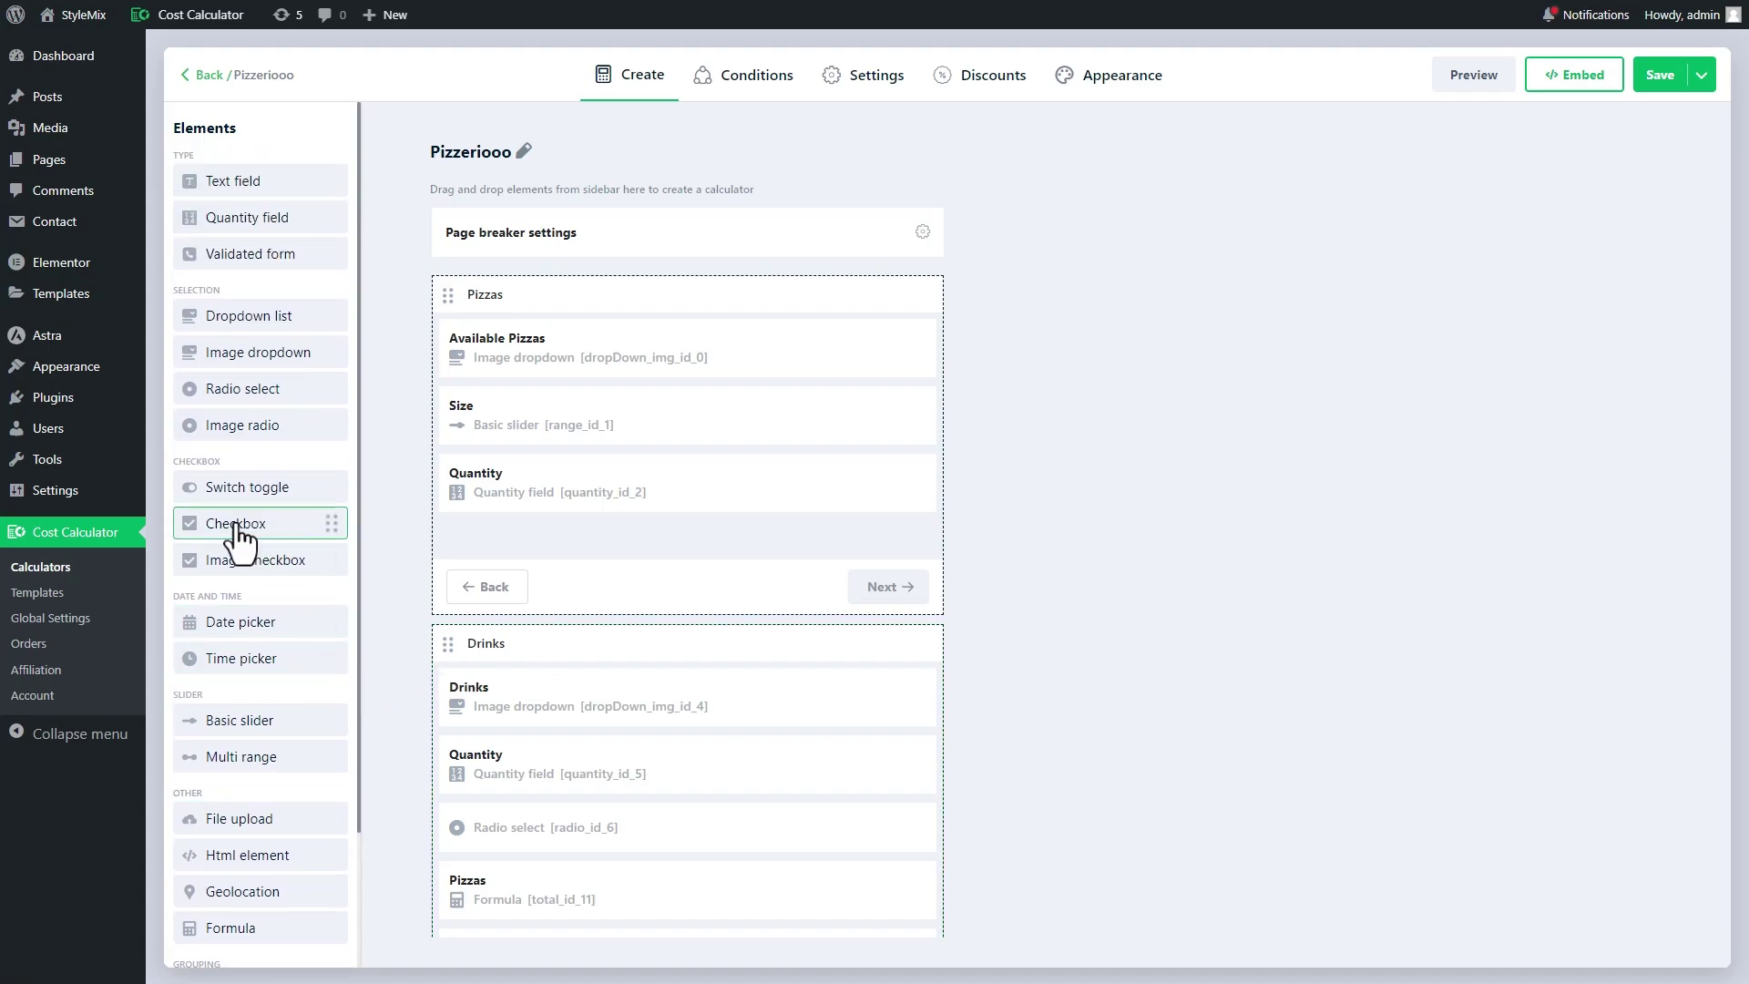
left_click_drag(273, 522, 561, 532)
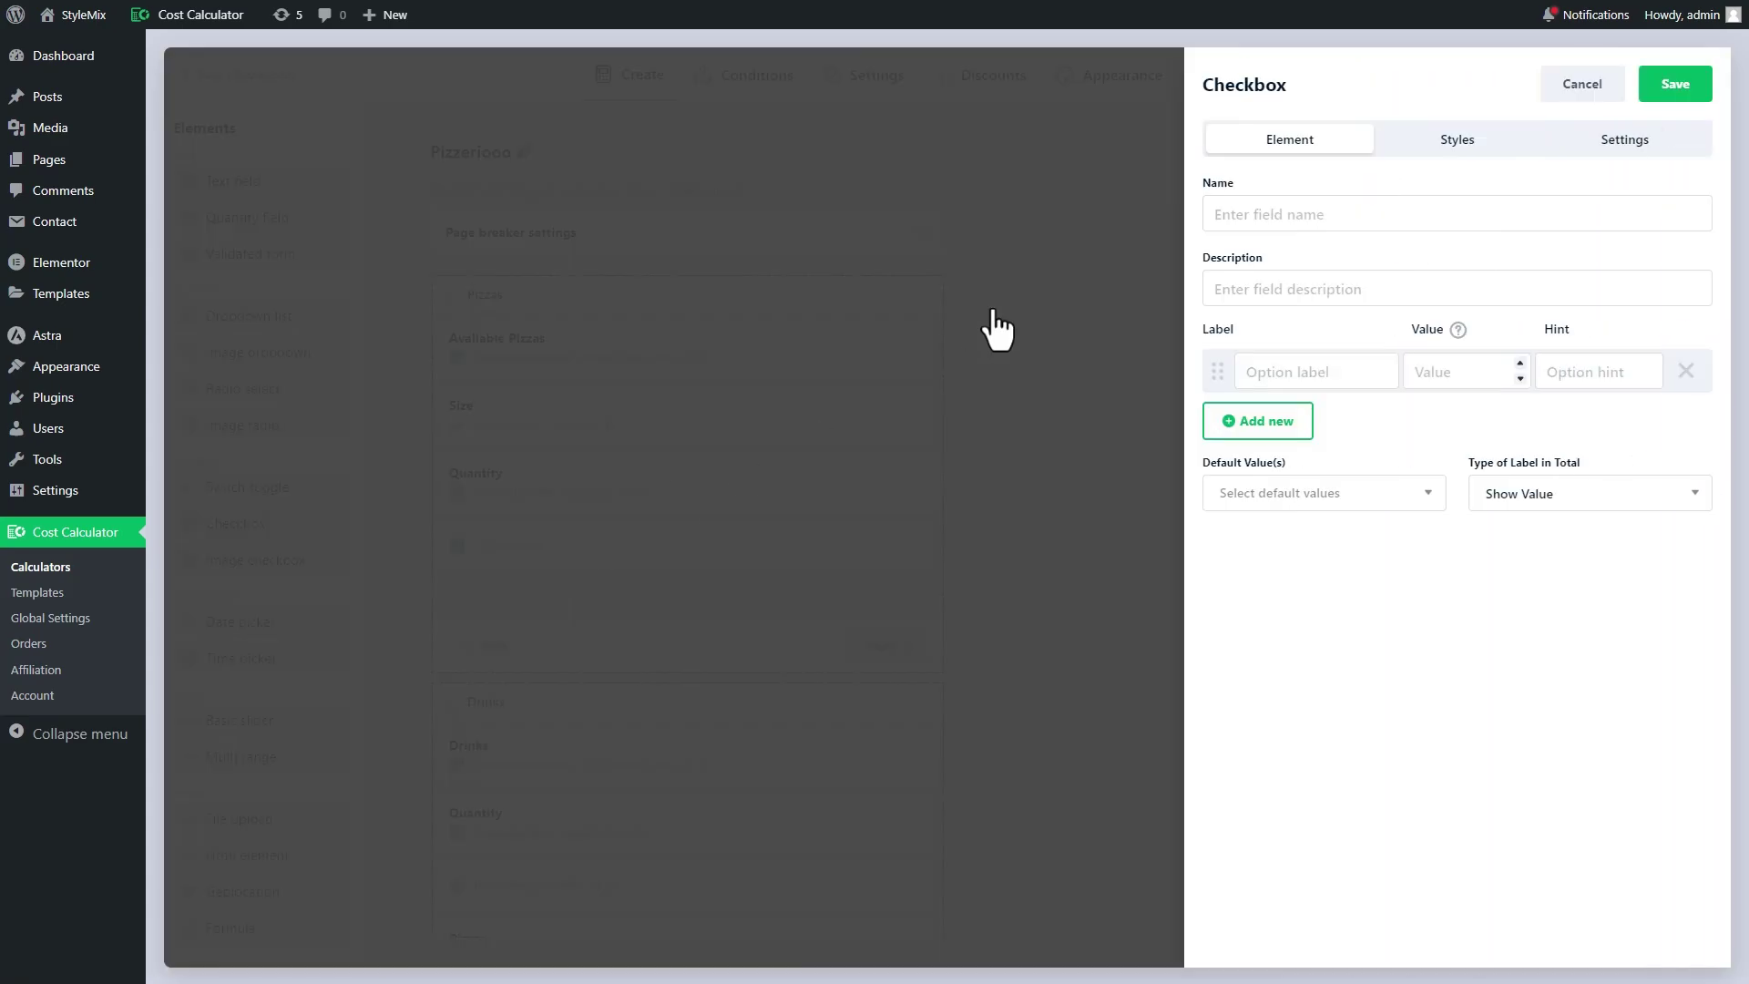
left_click(1298, 224)
type("Skip Drinks")
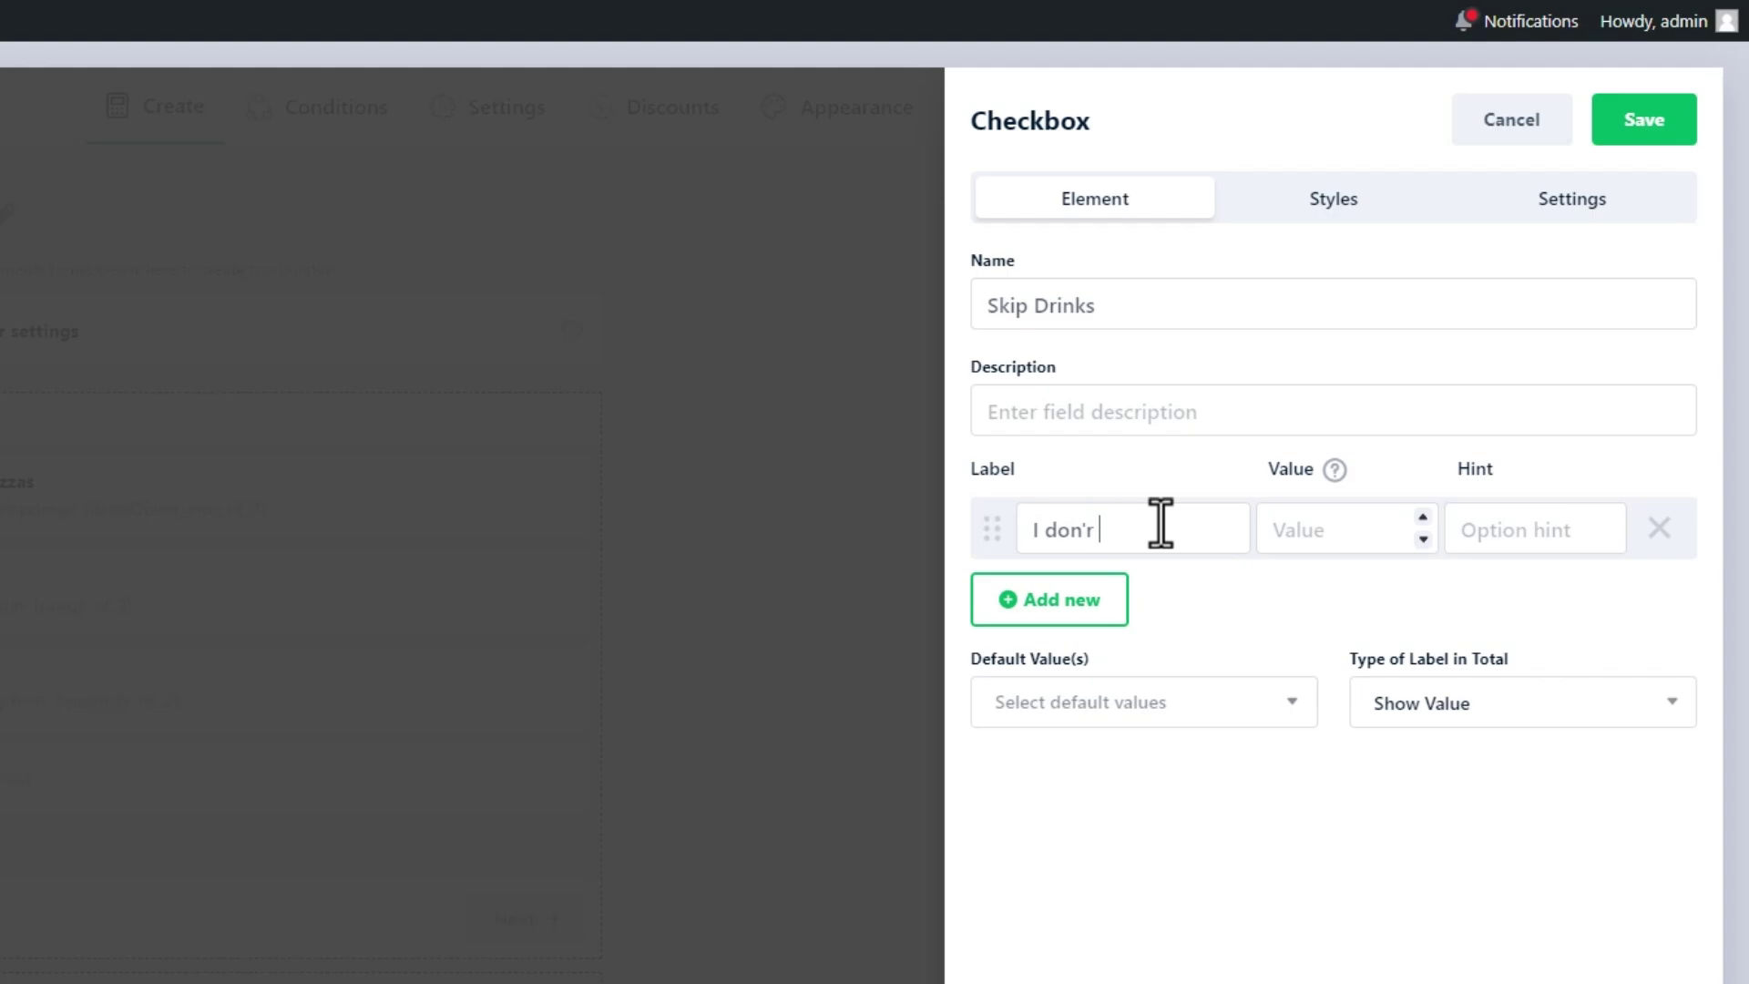
left_click(1323, 528)
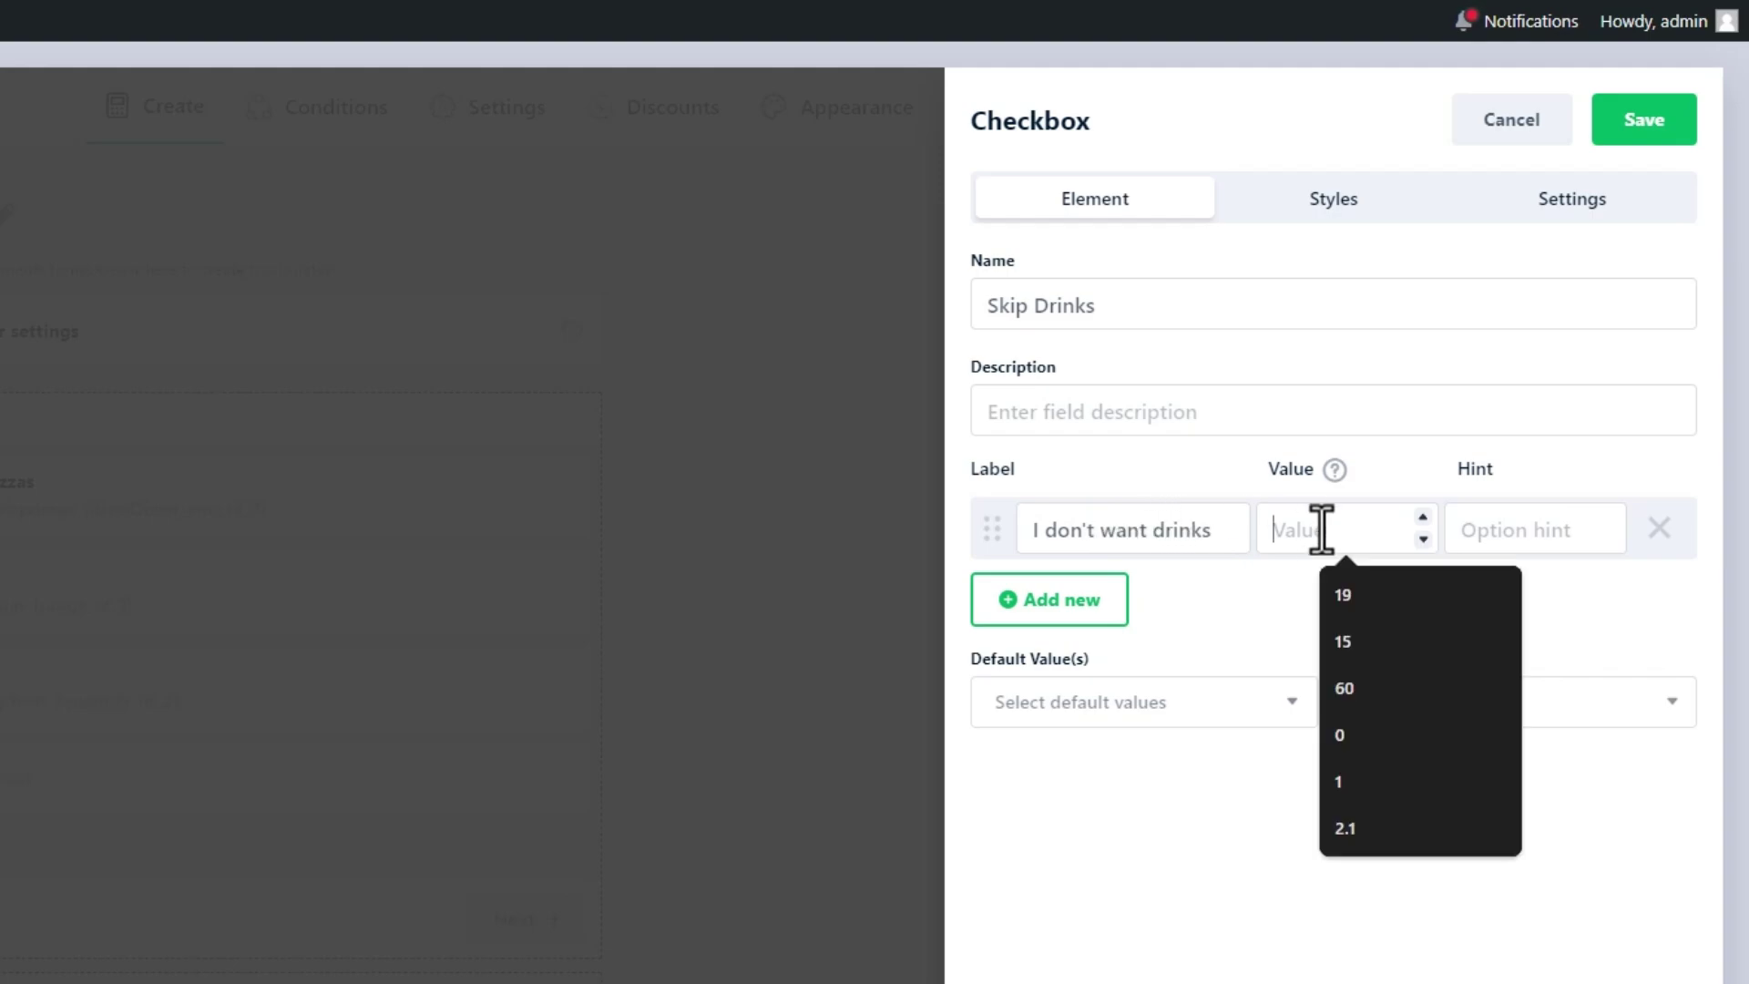
type("1")
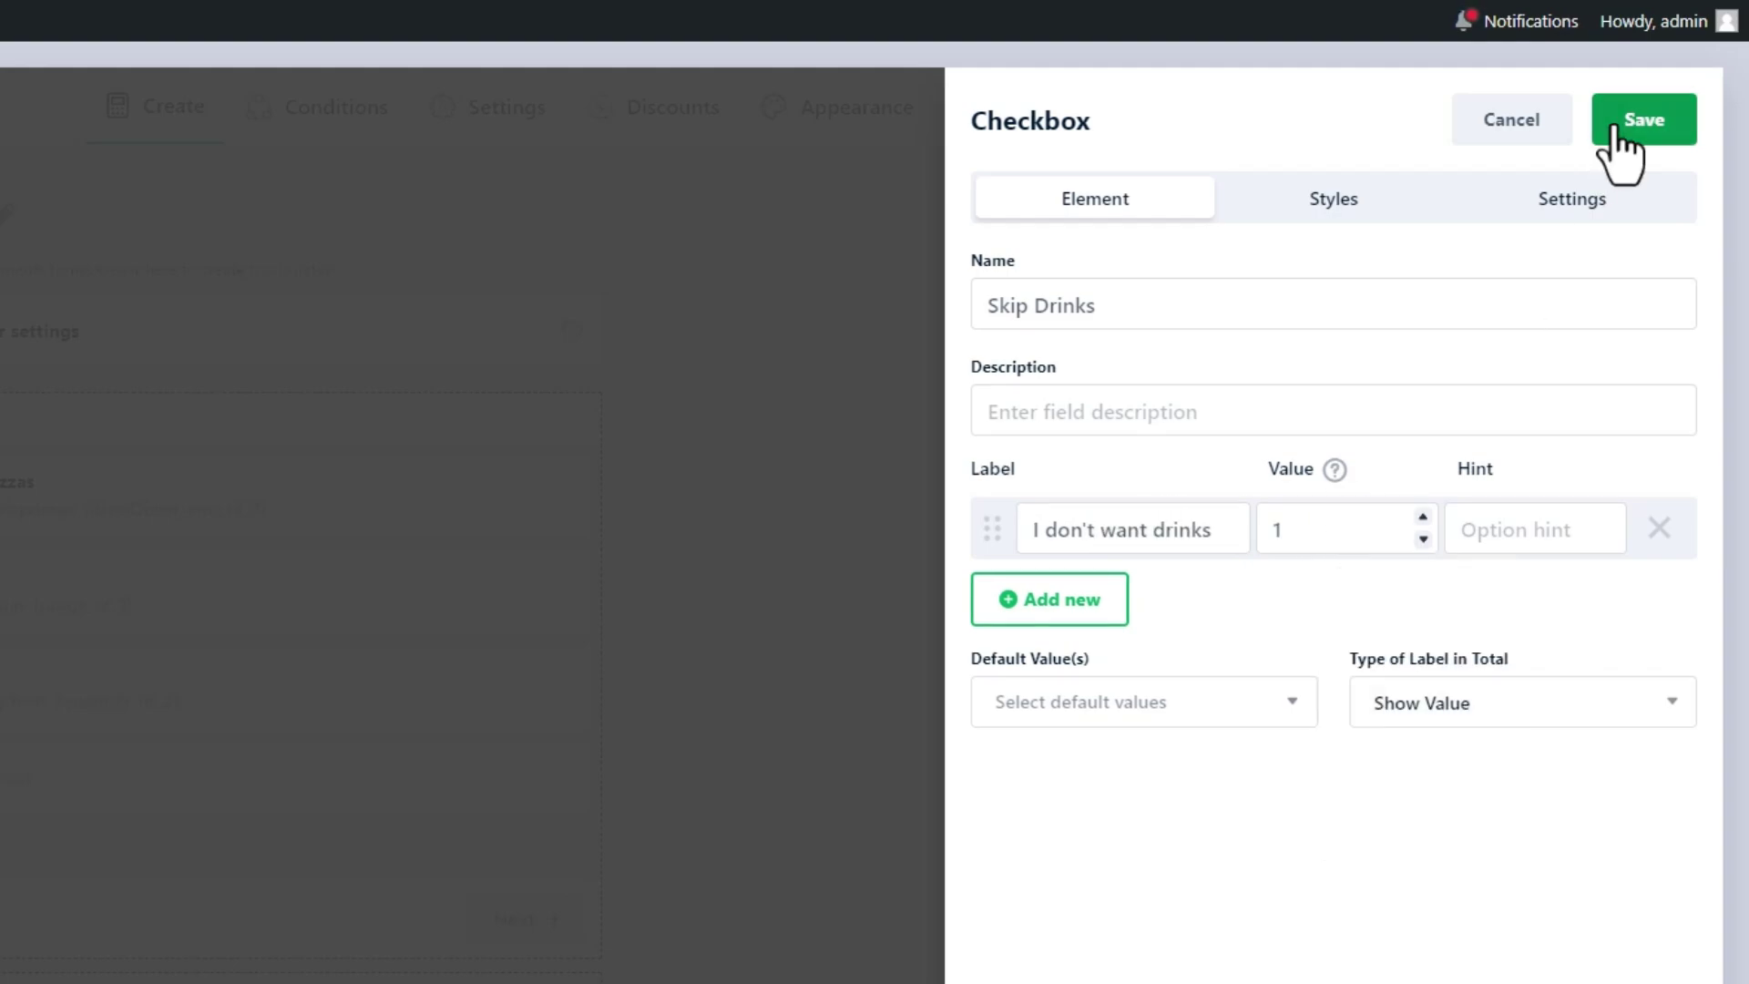
left_click(1617, 128)
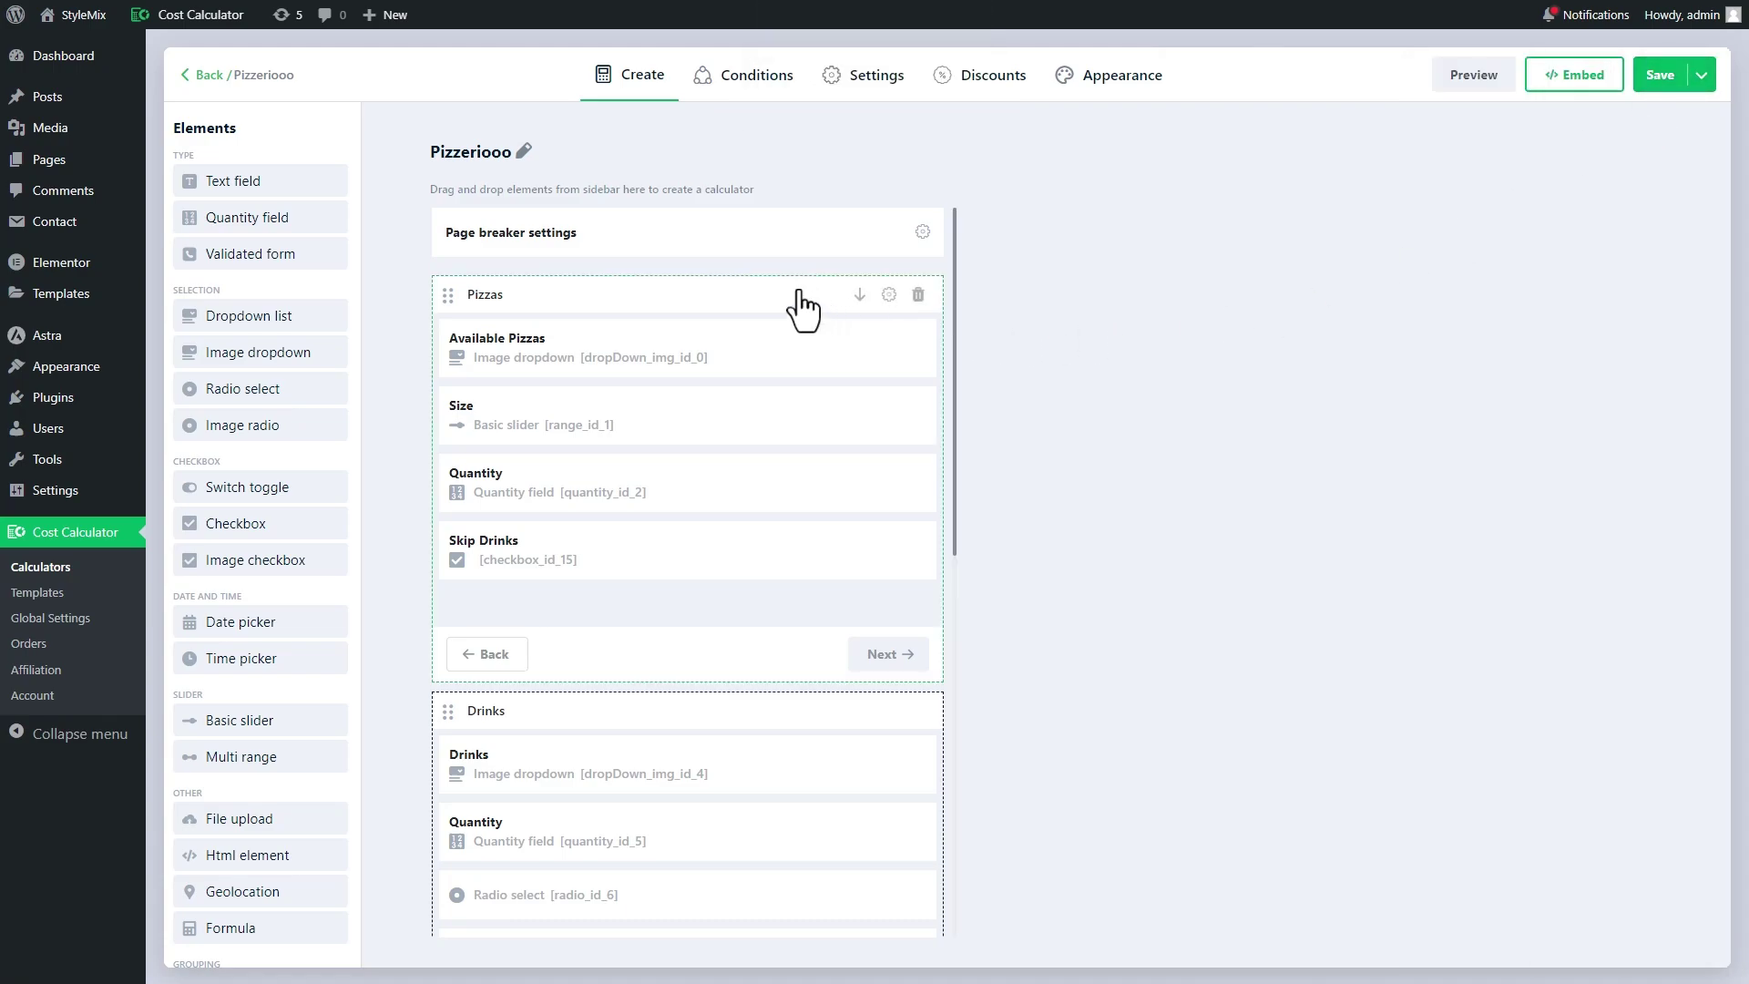
- Add a Pizzas page condition: Skip Drinks Is selected (option) "I don't want drinks"
left_click(800, 294)
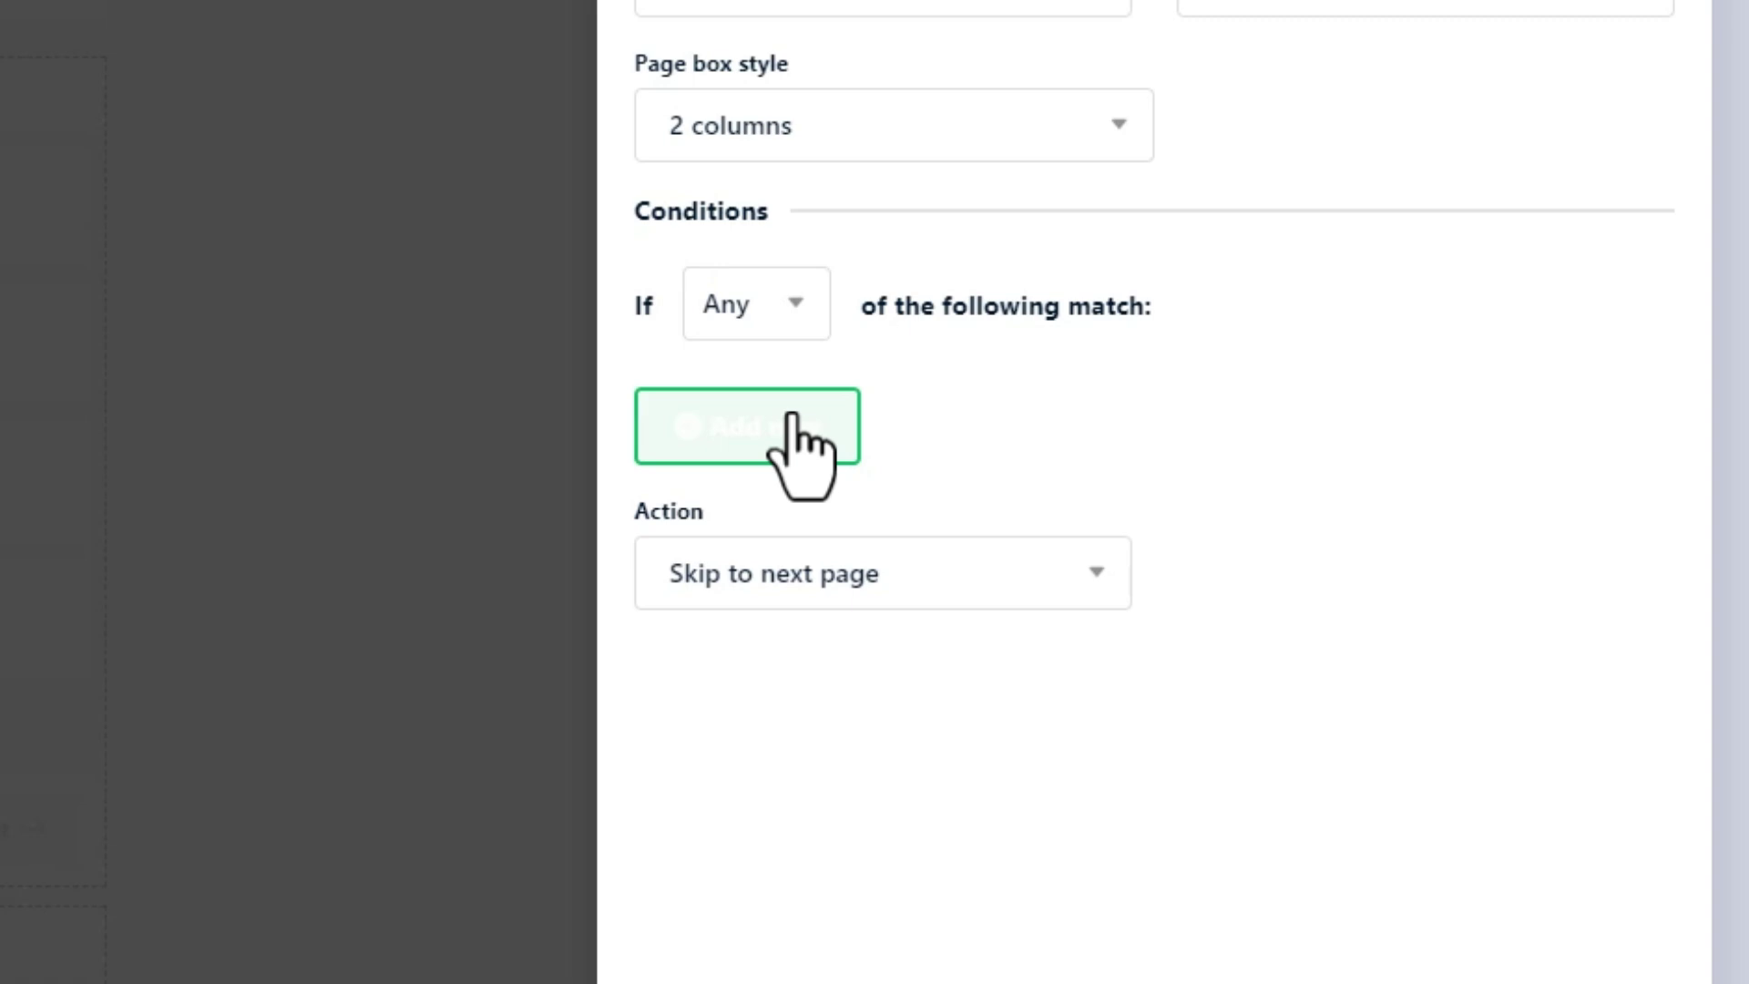
left_click(801, 437)
left_click(824, 465)
left_click(856, 668)
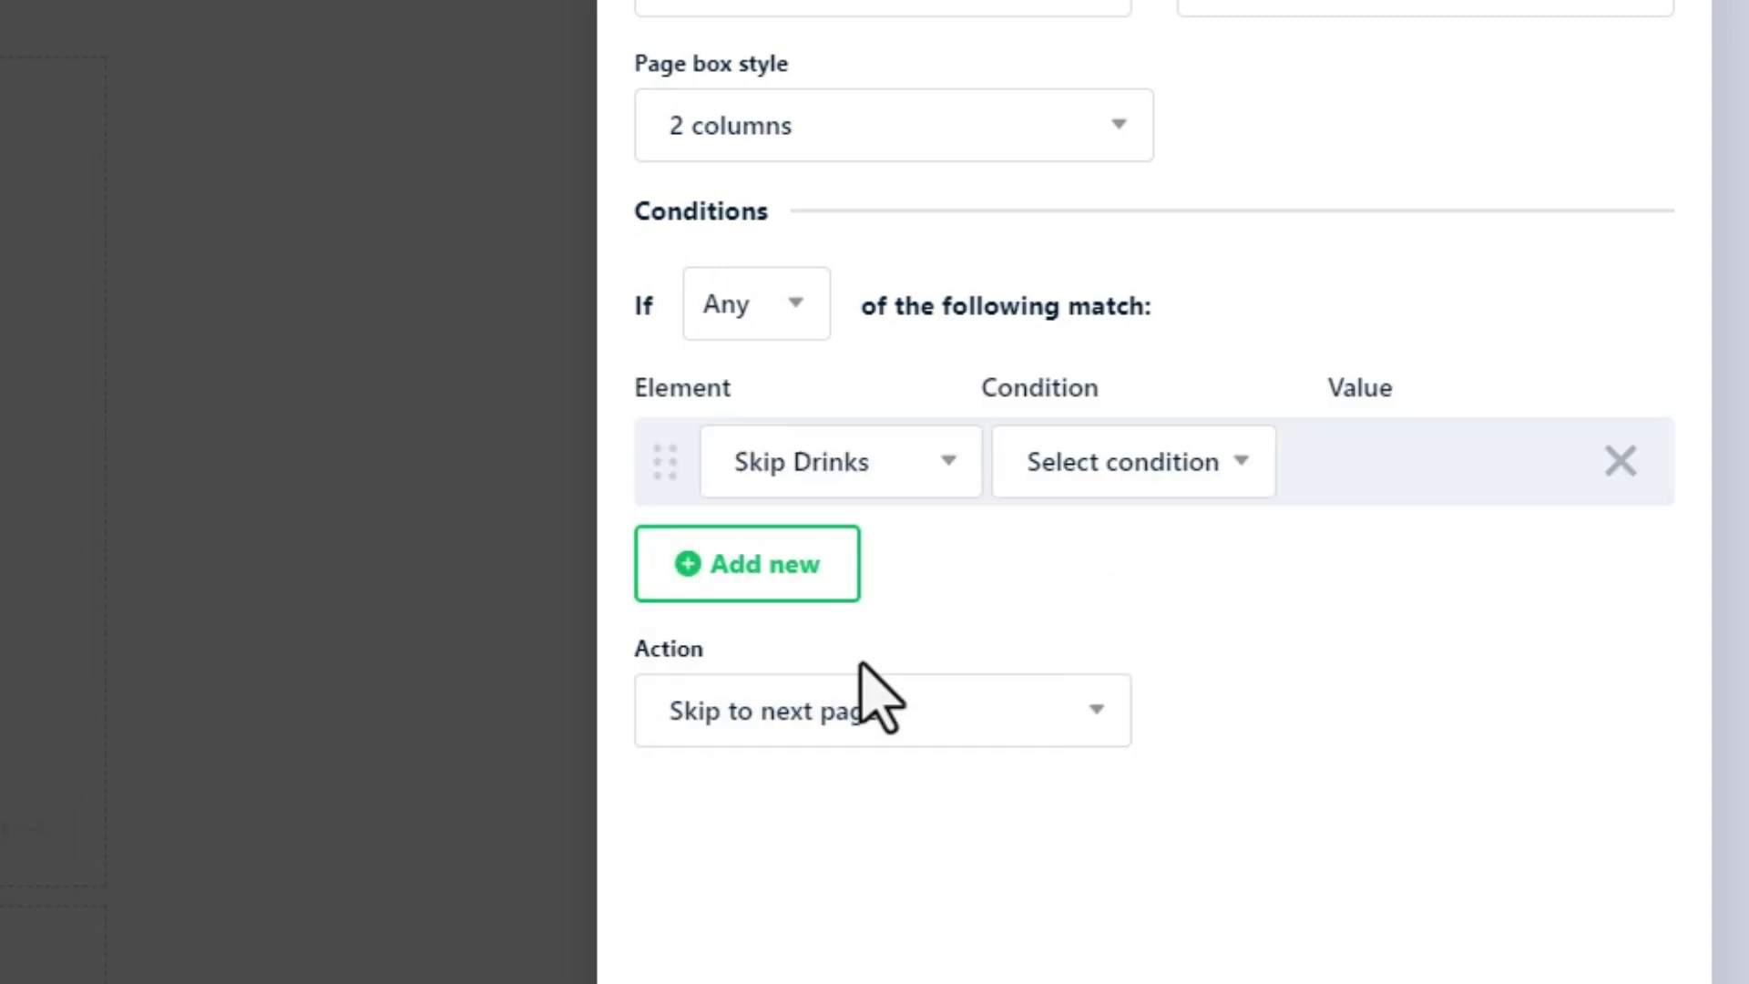
left_click(1126, 482)
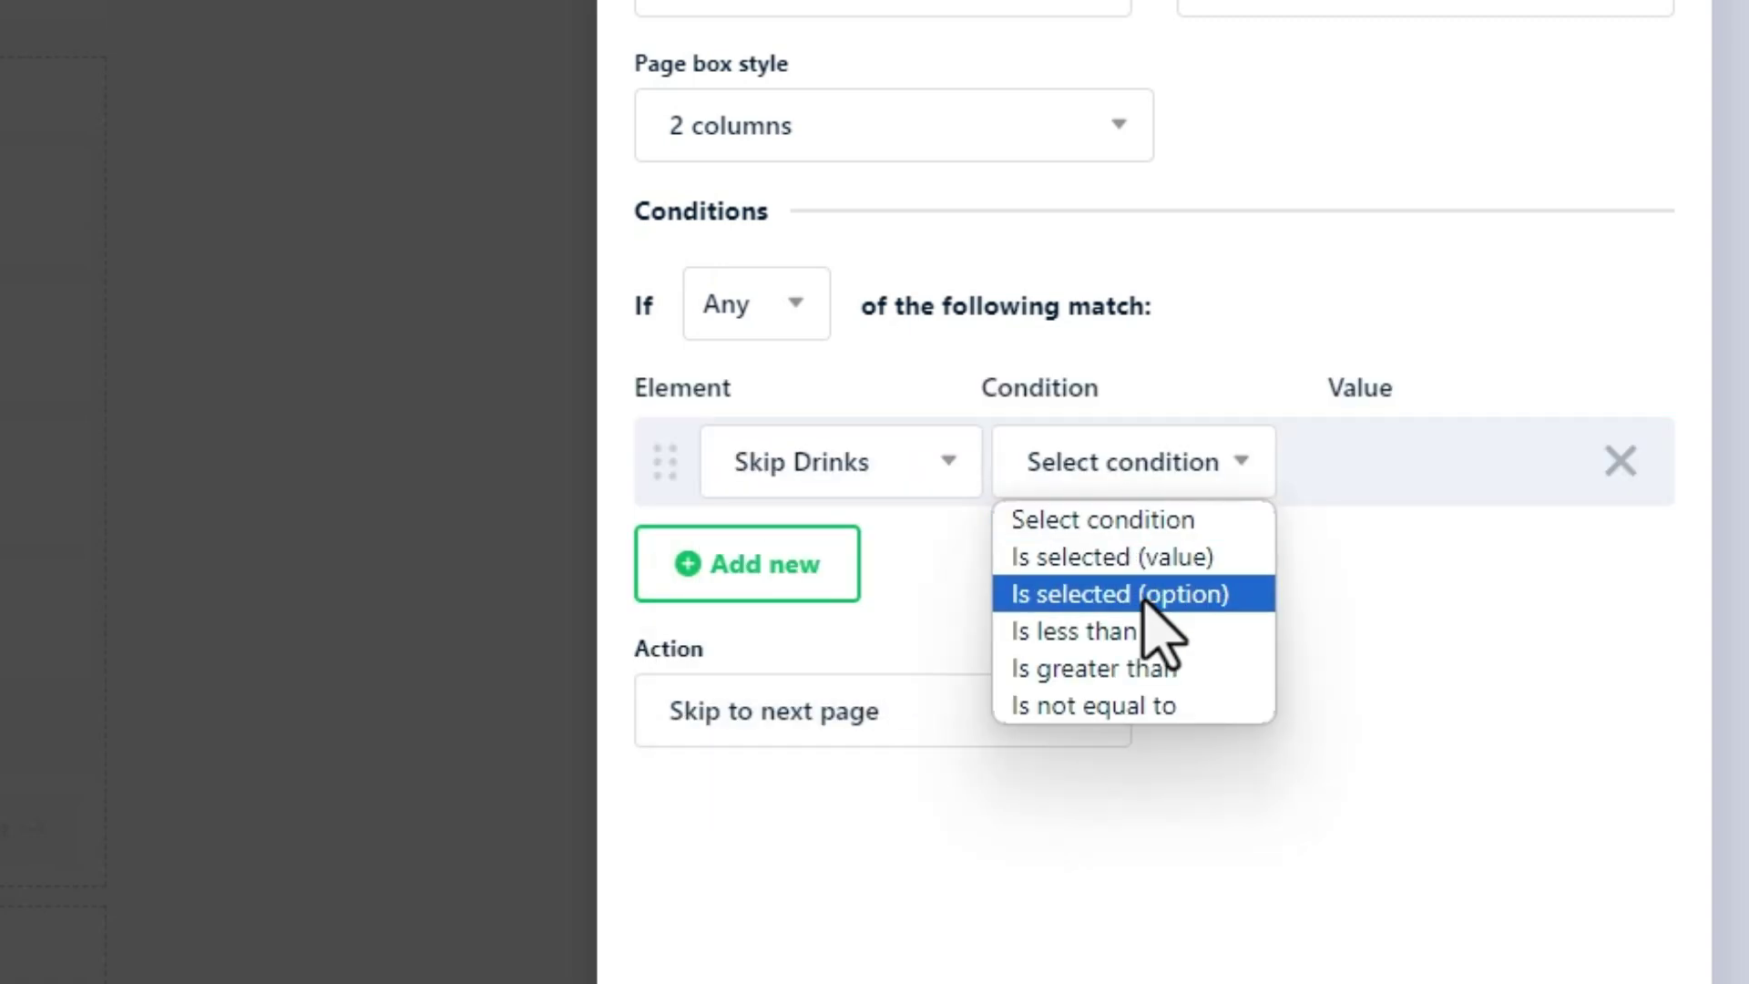
left_click(1139, 594)
left_click(1342, 471)
key("Escape")
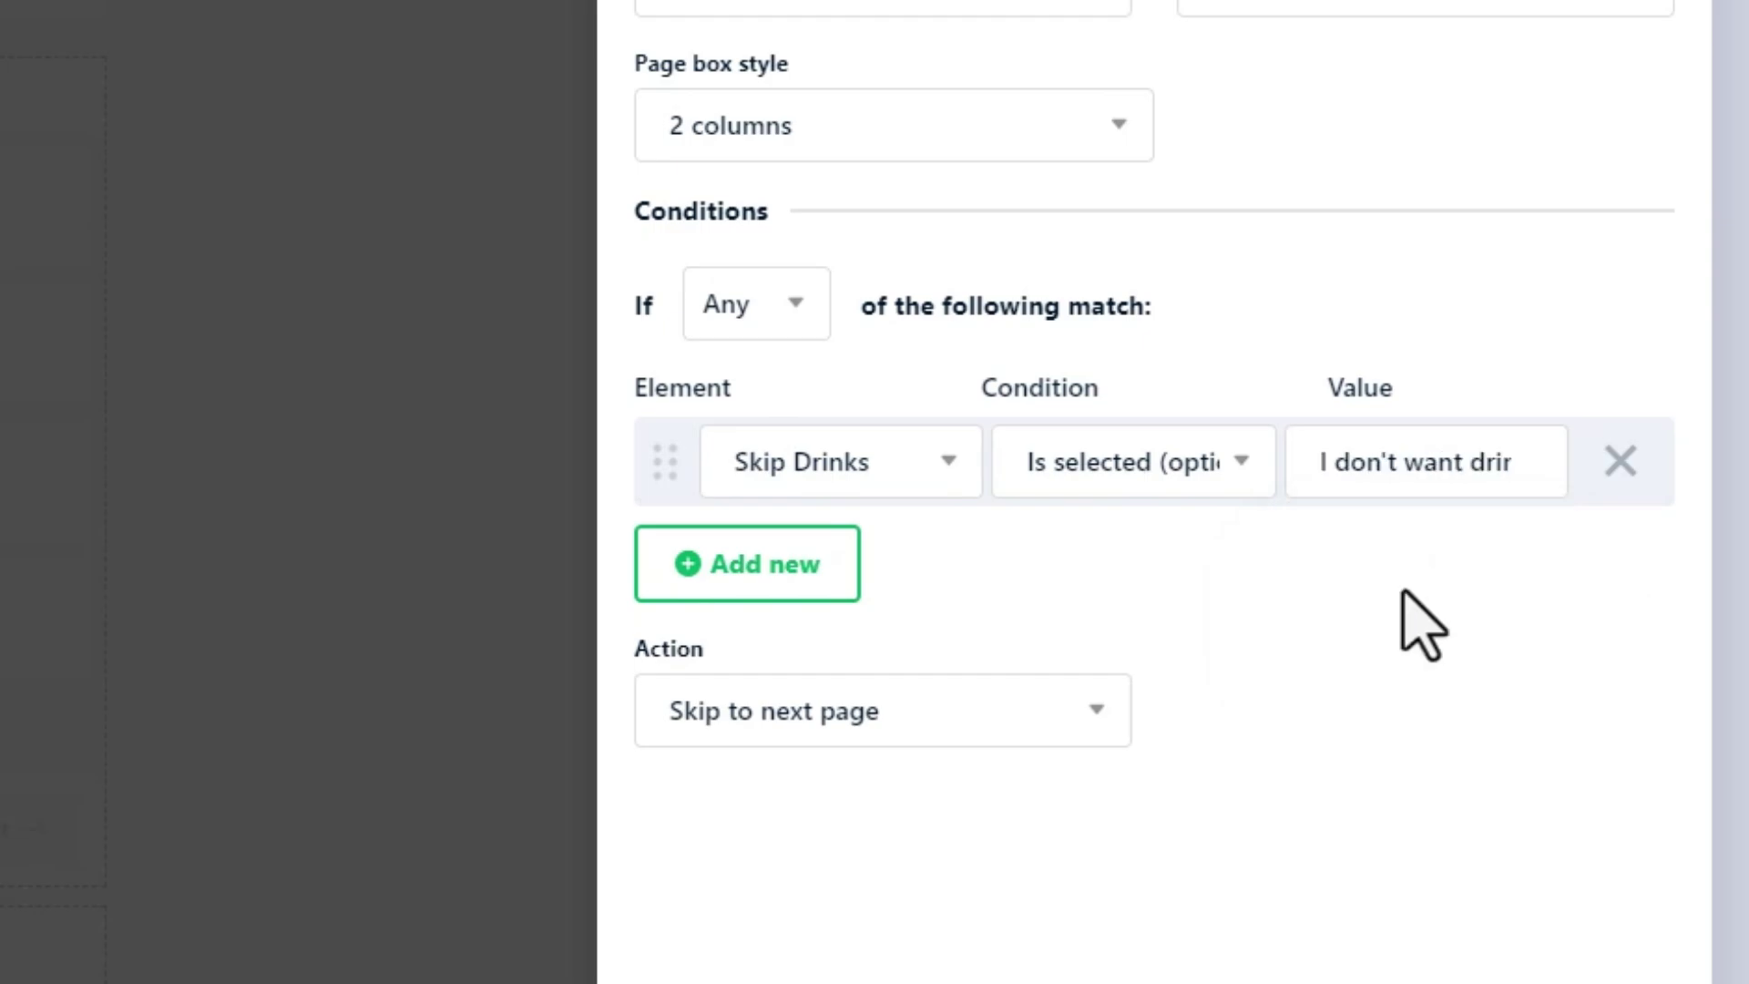
- Set the condition's action to Jump to the Delivery page and save it
left_click(1126, 708)
left_click(893, 855)
left_click(1261, 728)
left_click(1318, 877)
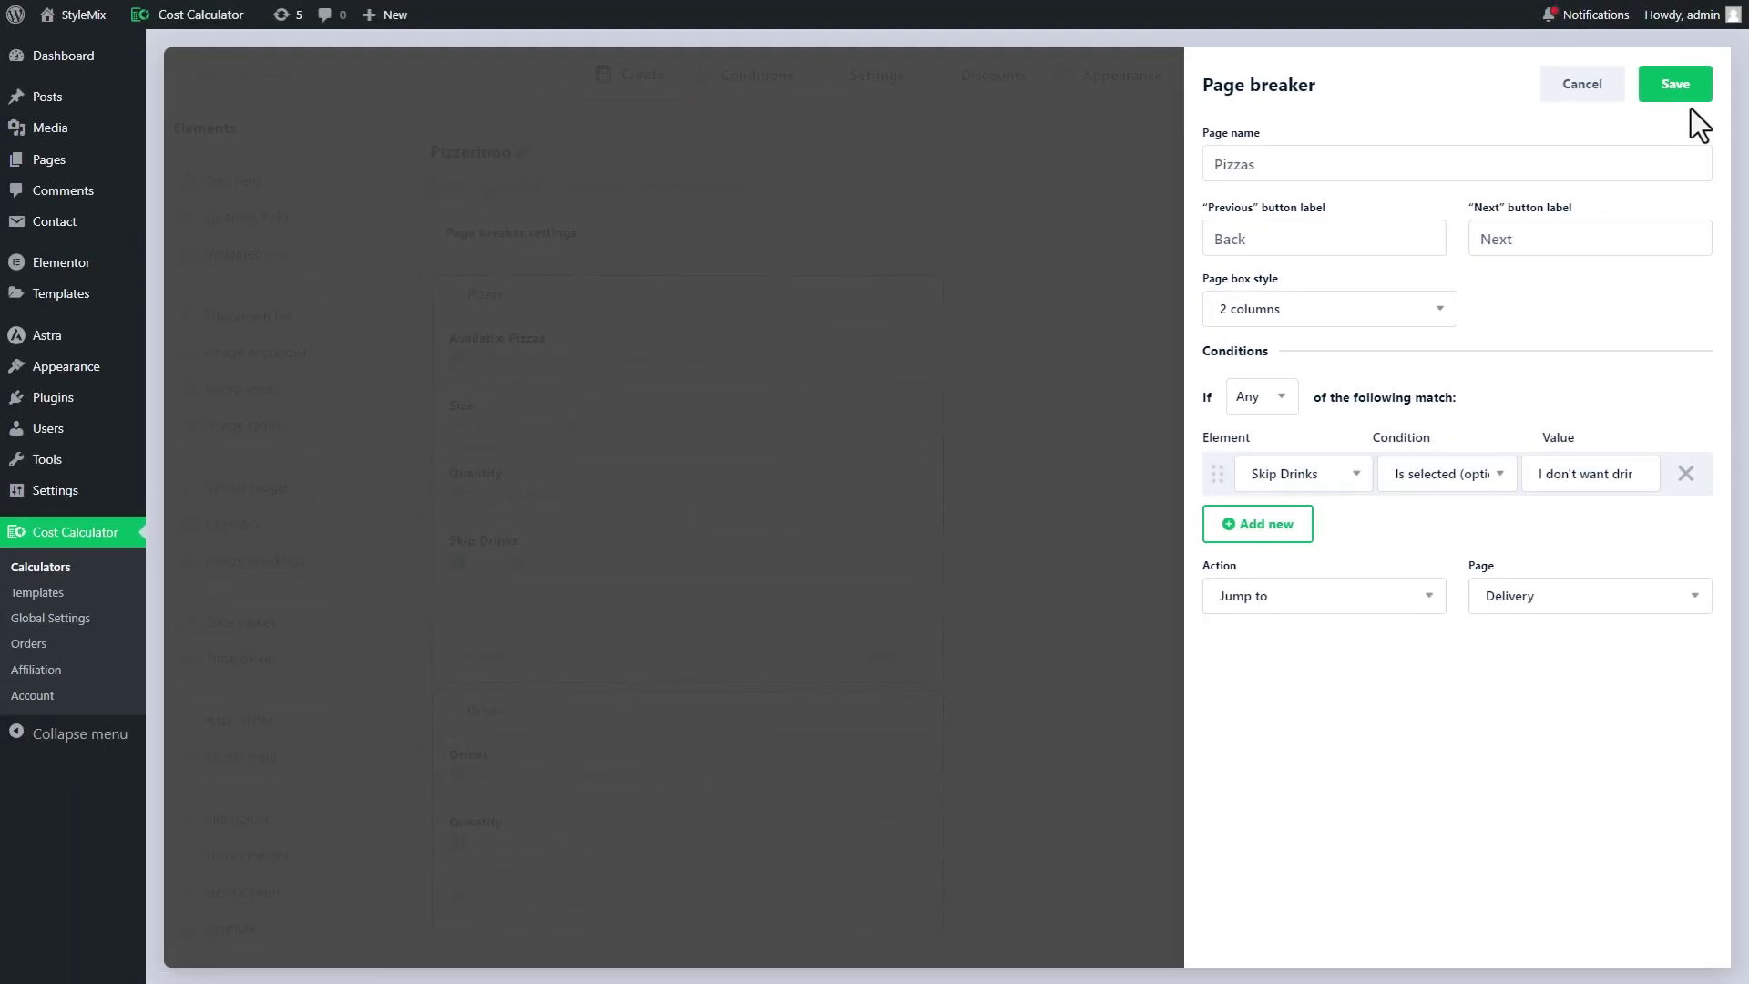
left_click(1691, 98)
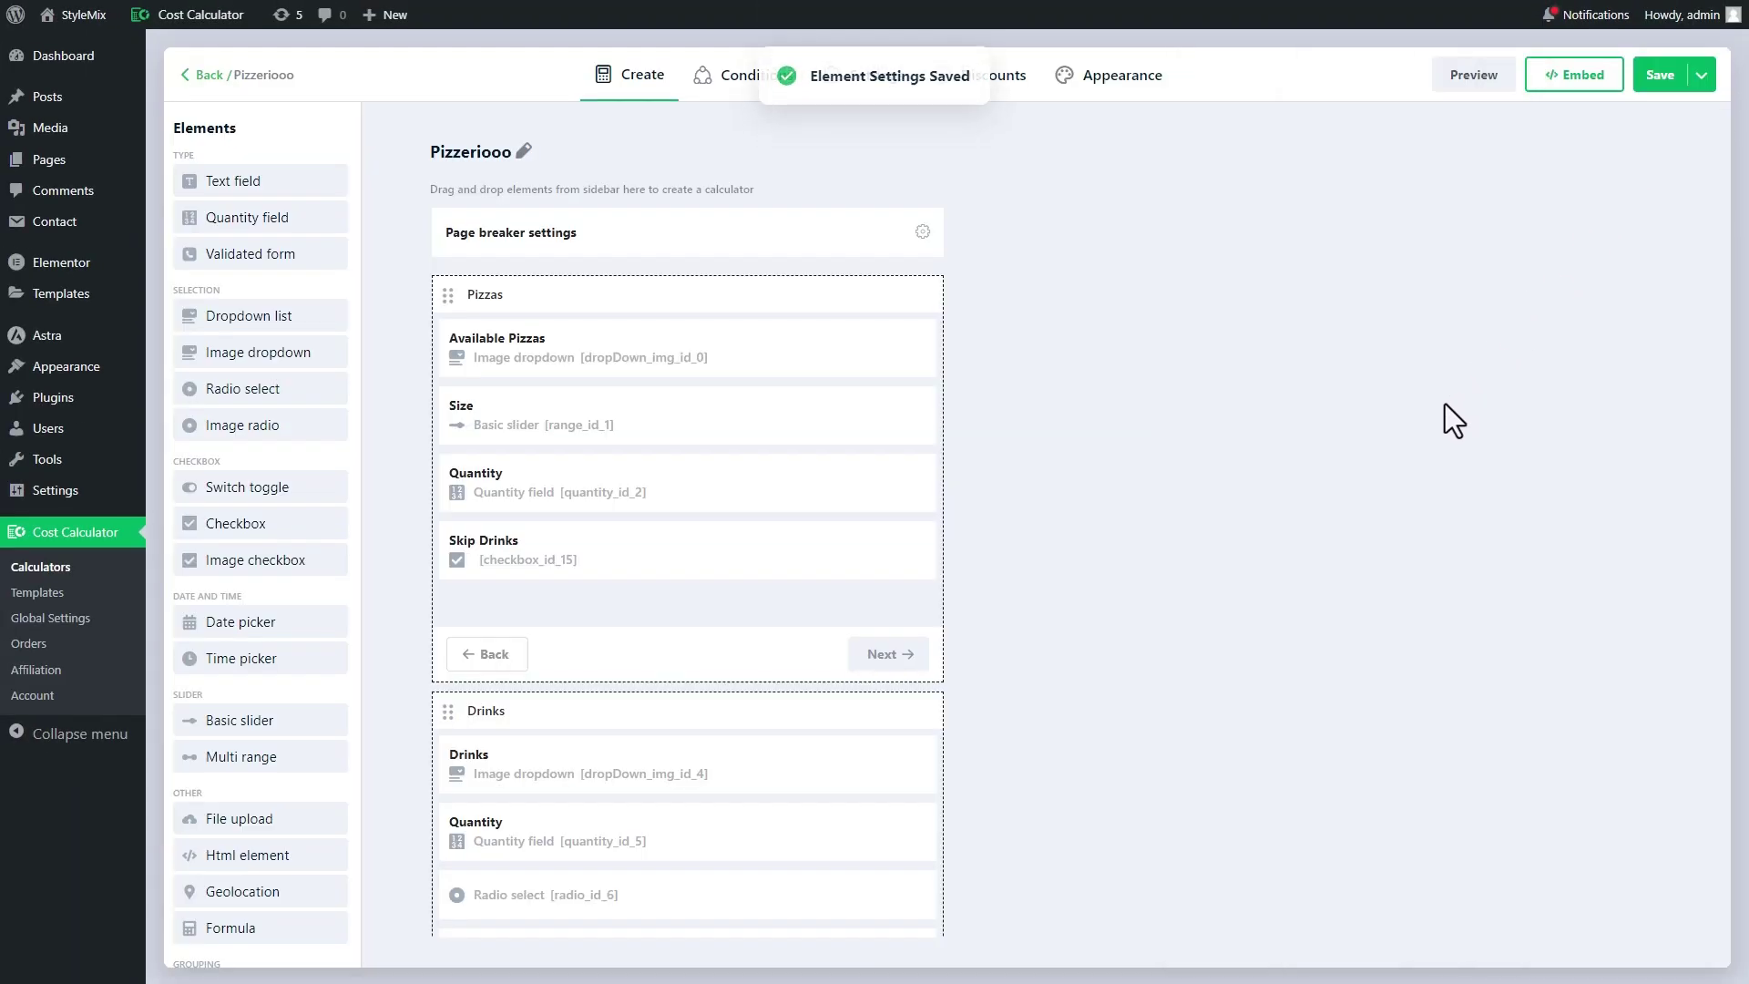
- Save the calculator, then on the live page pick a Mix pizza larger than 30 cm and continue
left_click(1653, 84)
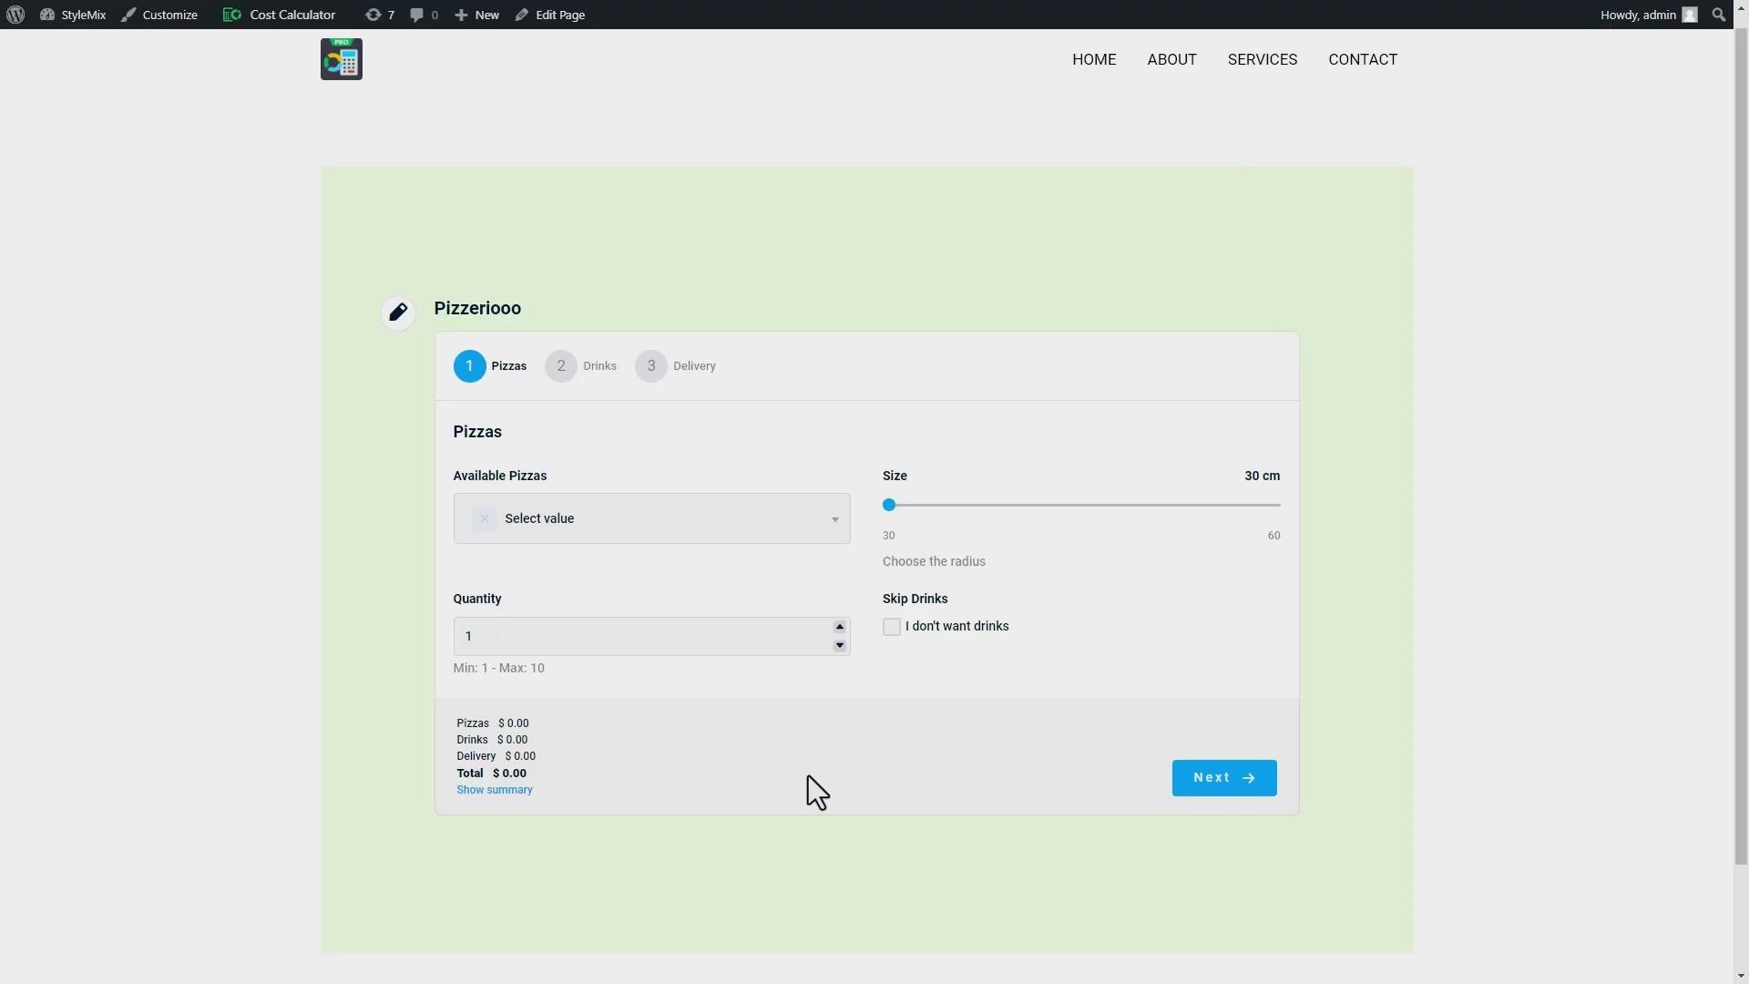
scroll(762, 513, "down", 1)
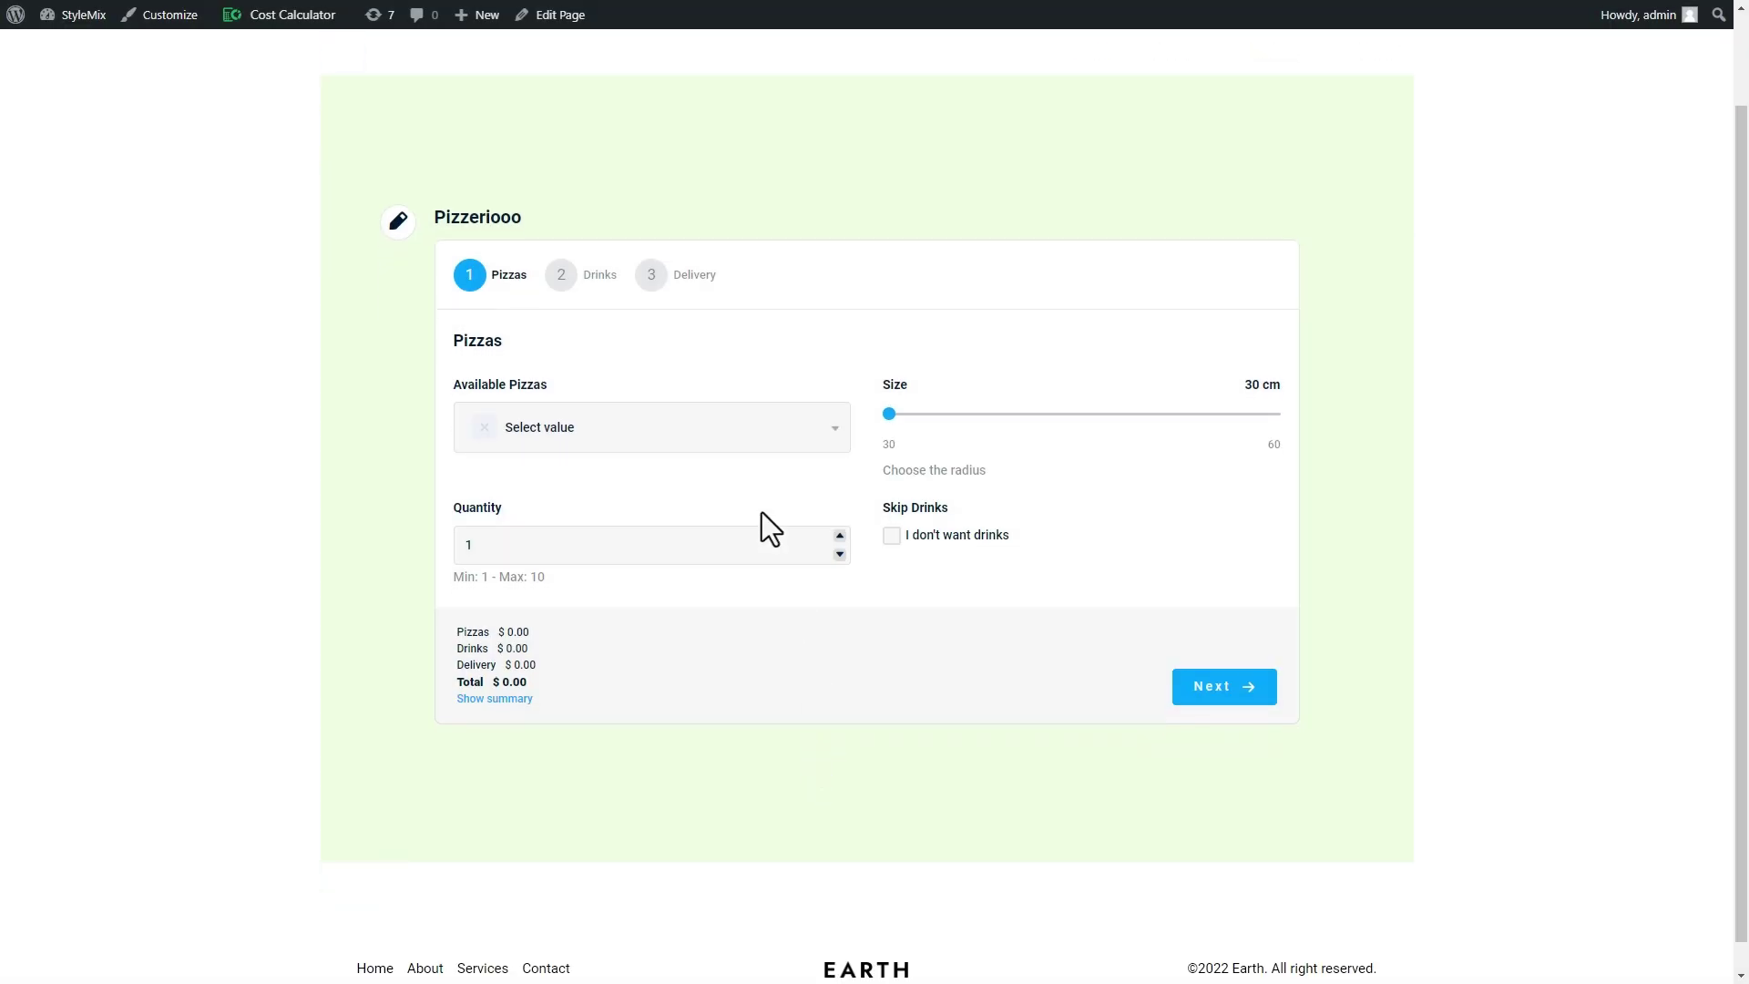
left_click(729, 450)
left_click(694, 625)
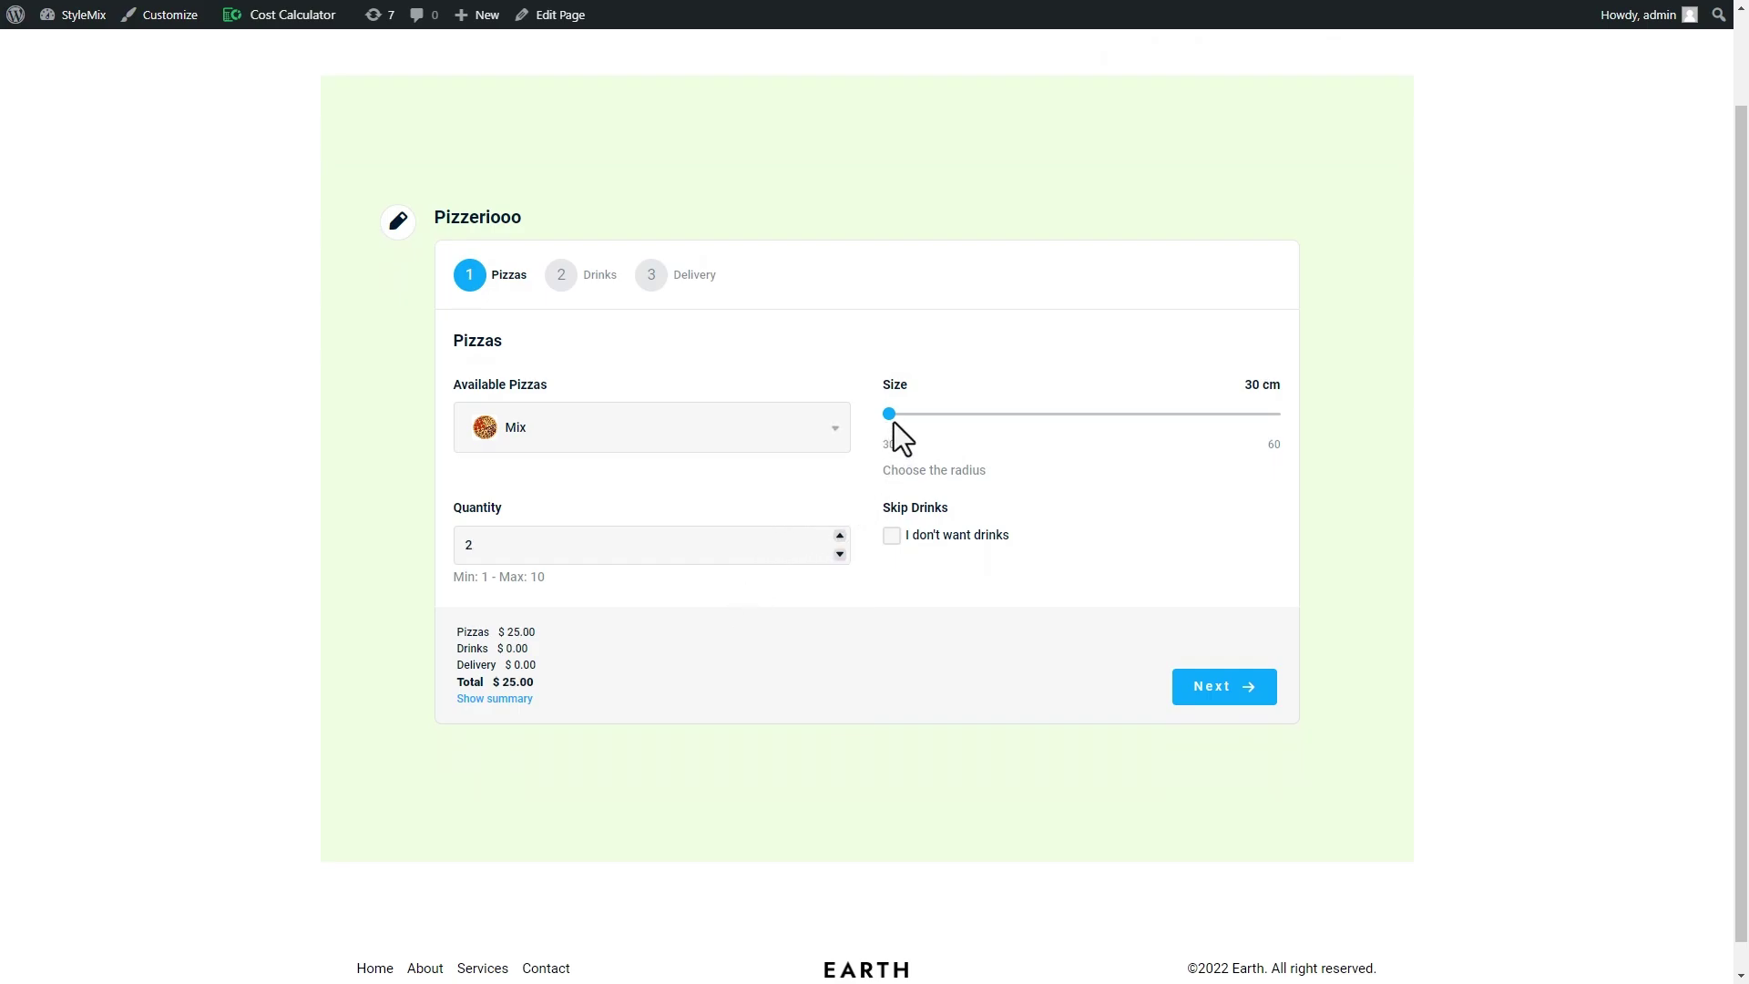
left_click_drag(893, 420, 1081, 417)
left_click(1199, 701)
- Choose 2nd Branch on the map as the location and start the order from the summary
left_click(521, 558)
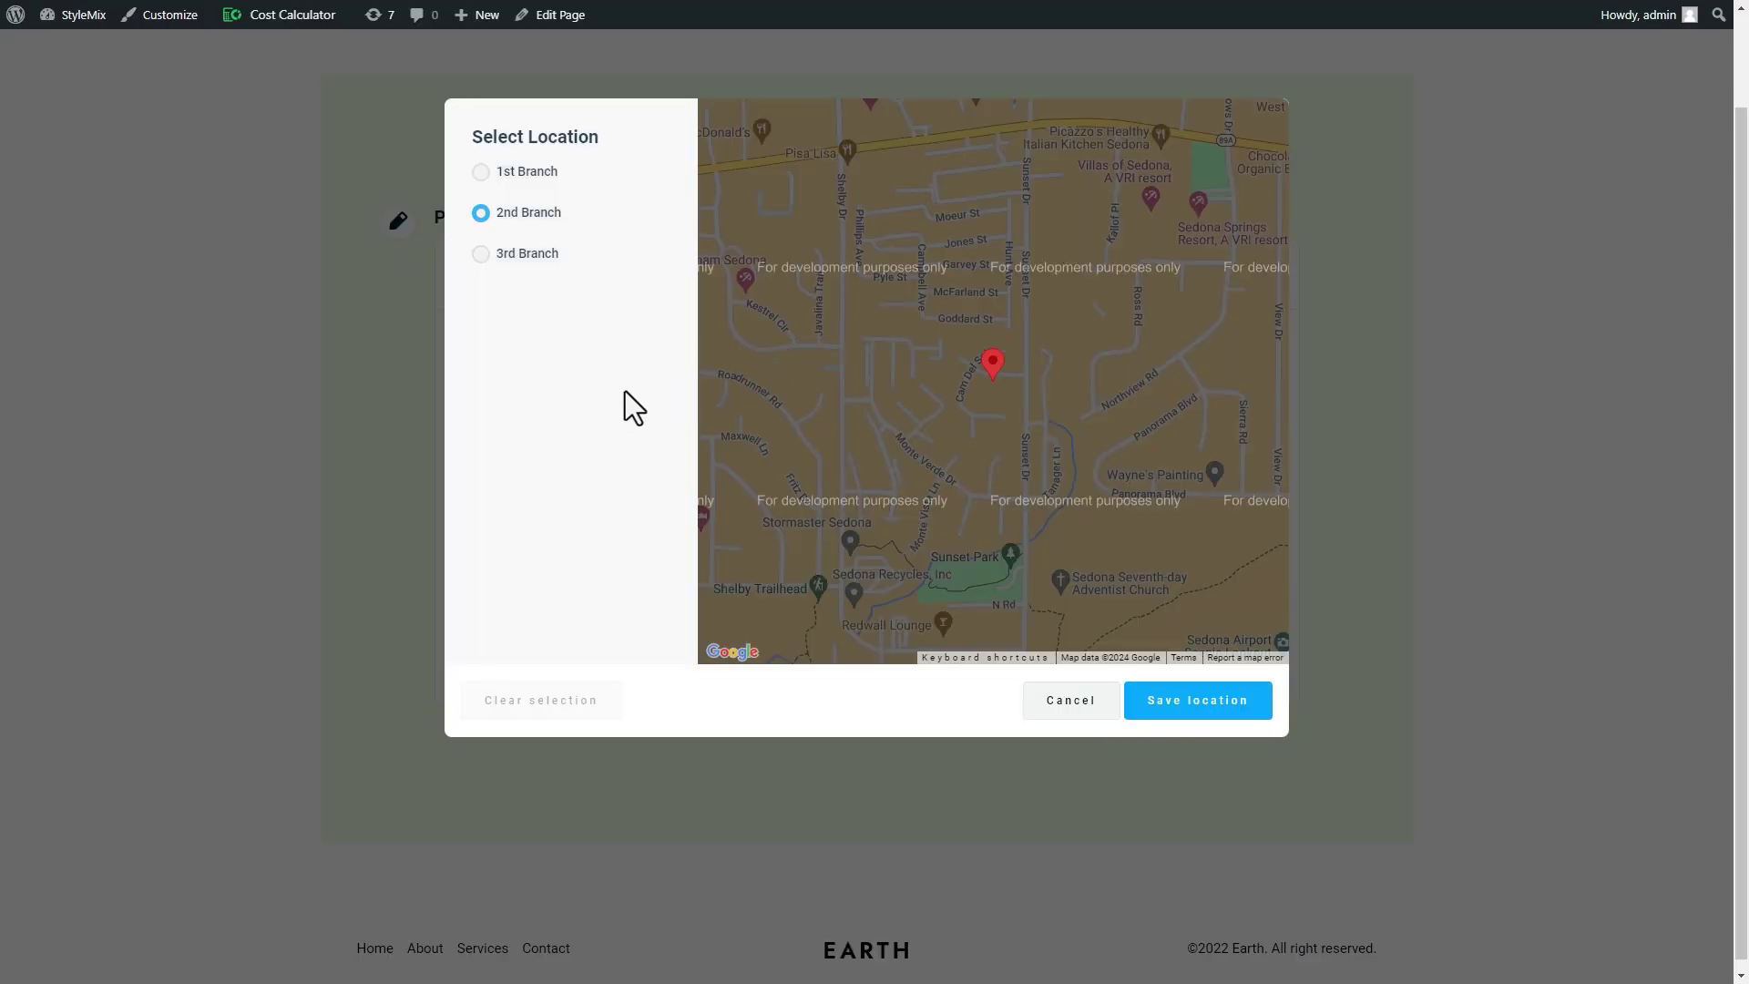
left_click(1171, 692)
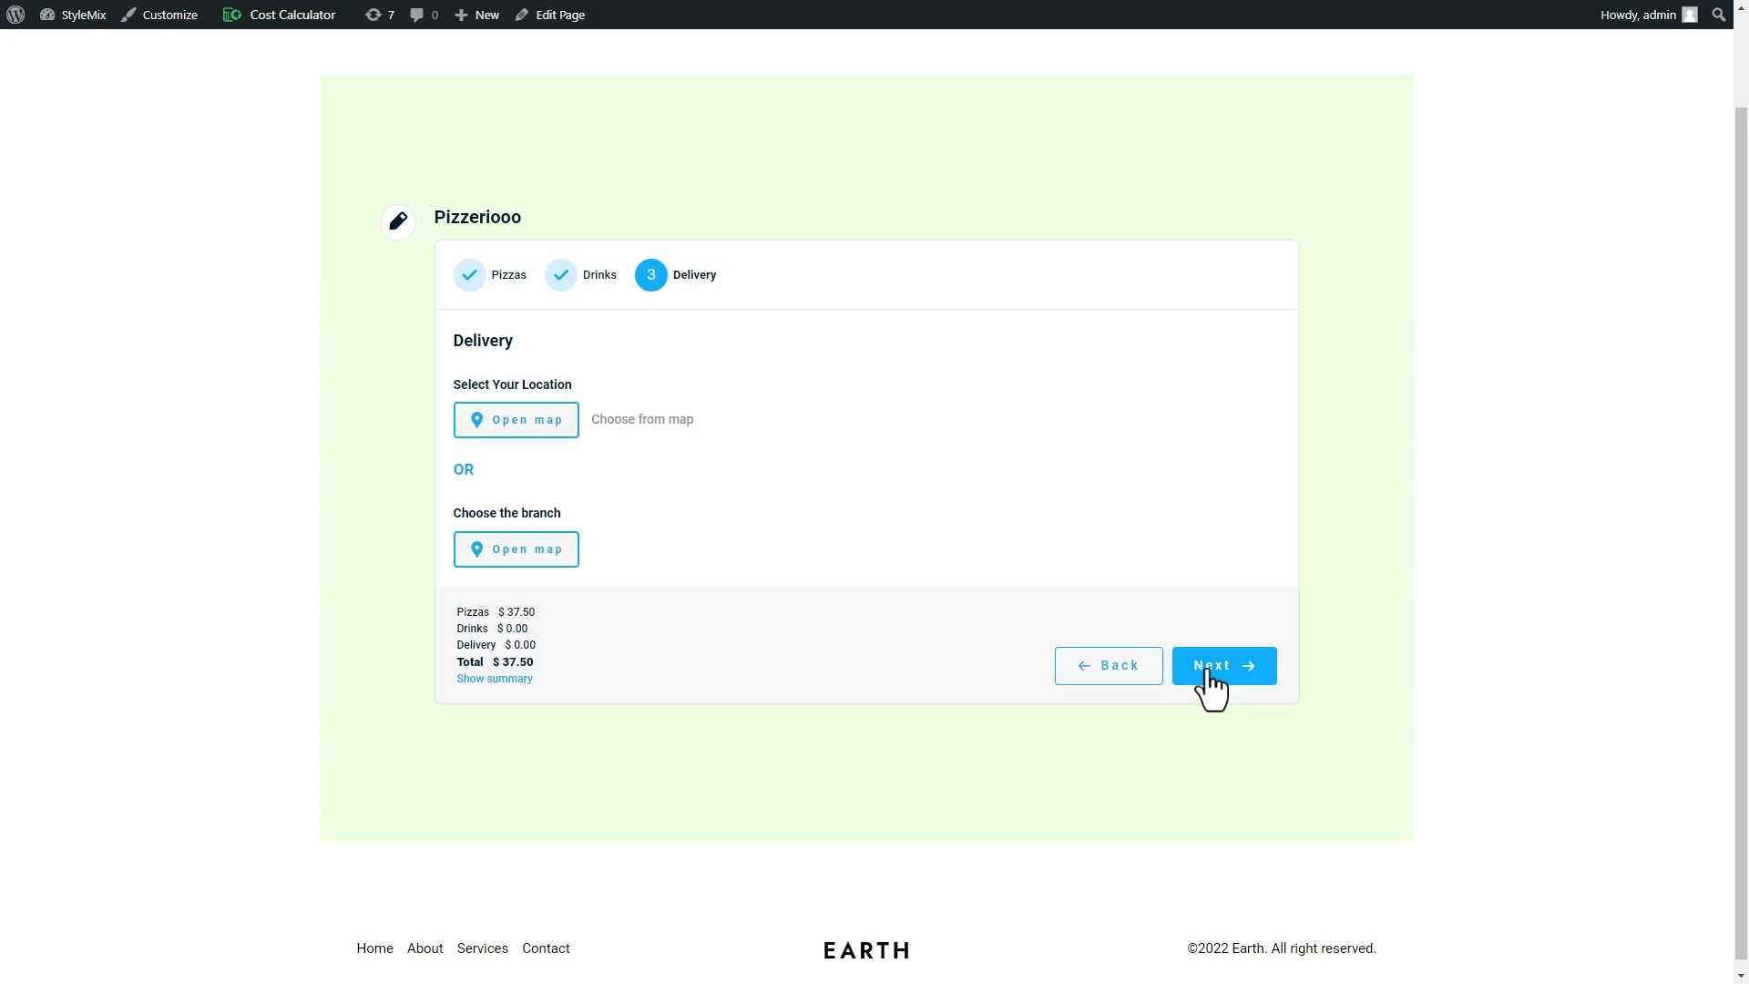
left_click(1210, 676)
scroll(1204, 668, "down", 2)
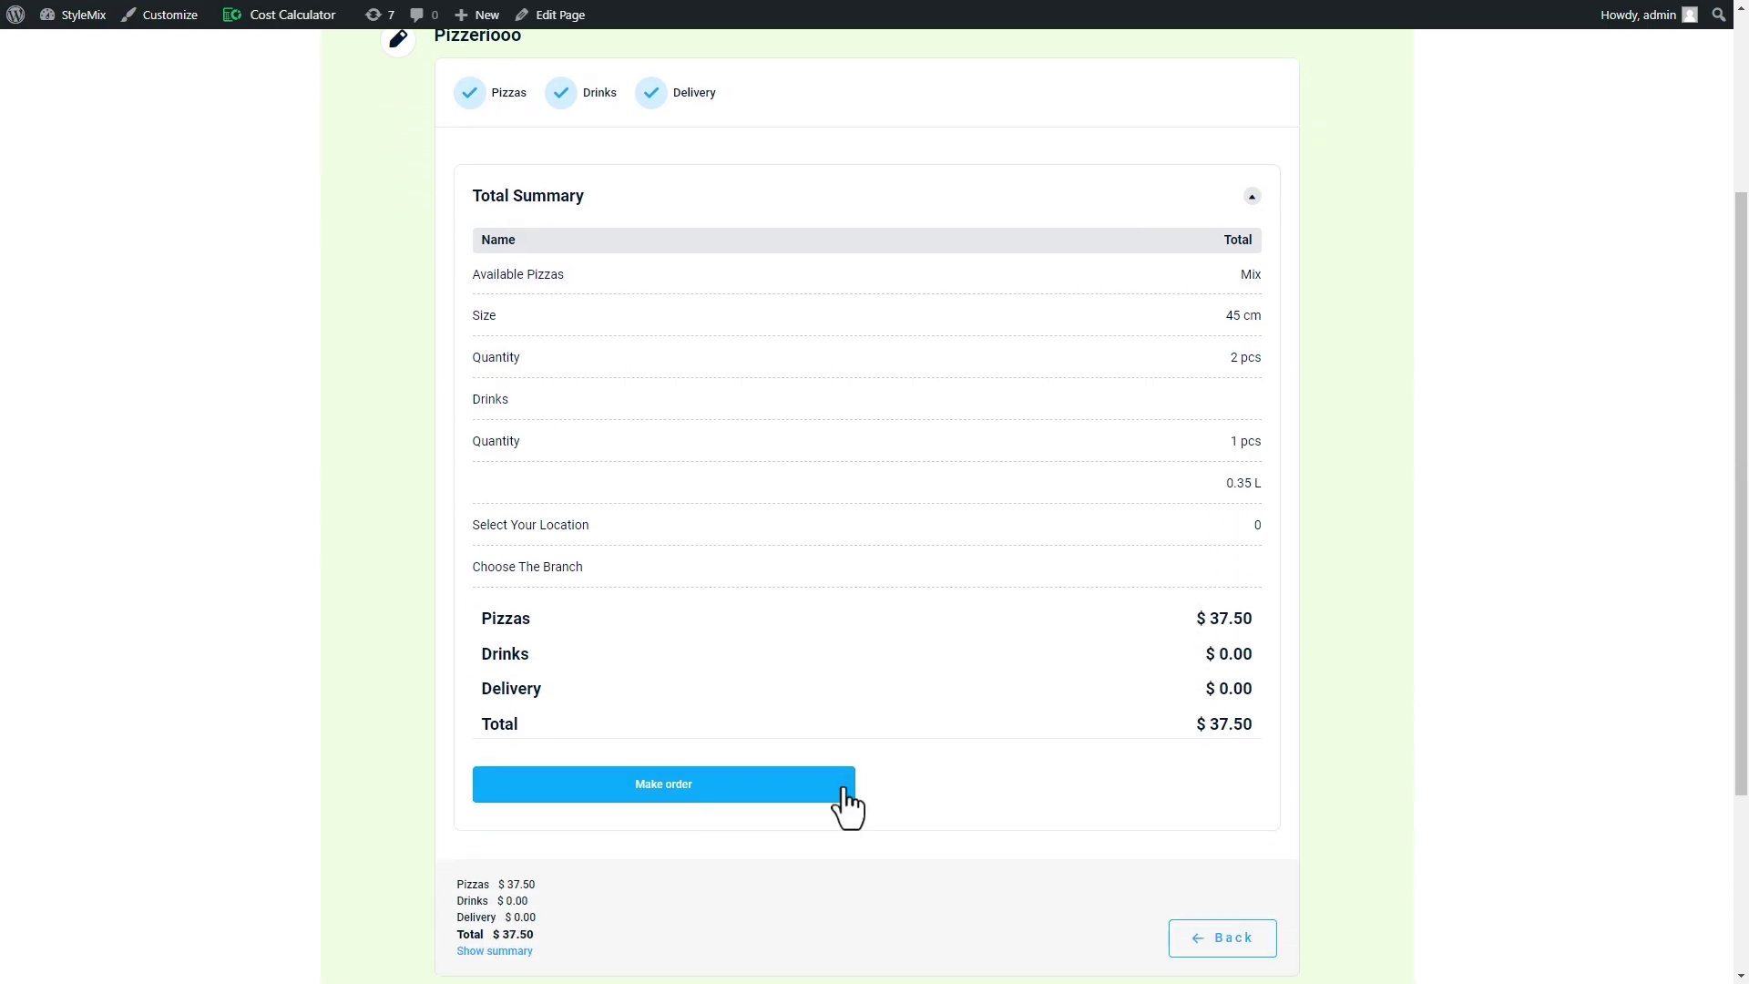
left_click(839, 793)
- Enter the contact's e-mail address and pay by Cash Payment to place the order
scroll(970, 792, "down", 2)
left_click(720, 638)
left_click(702, 690)
key("Return")
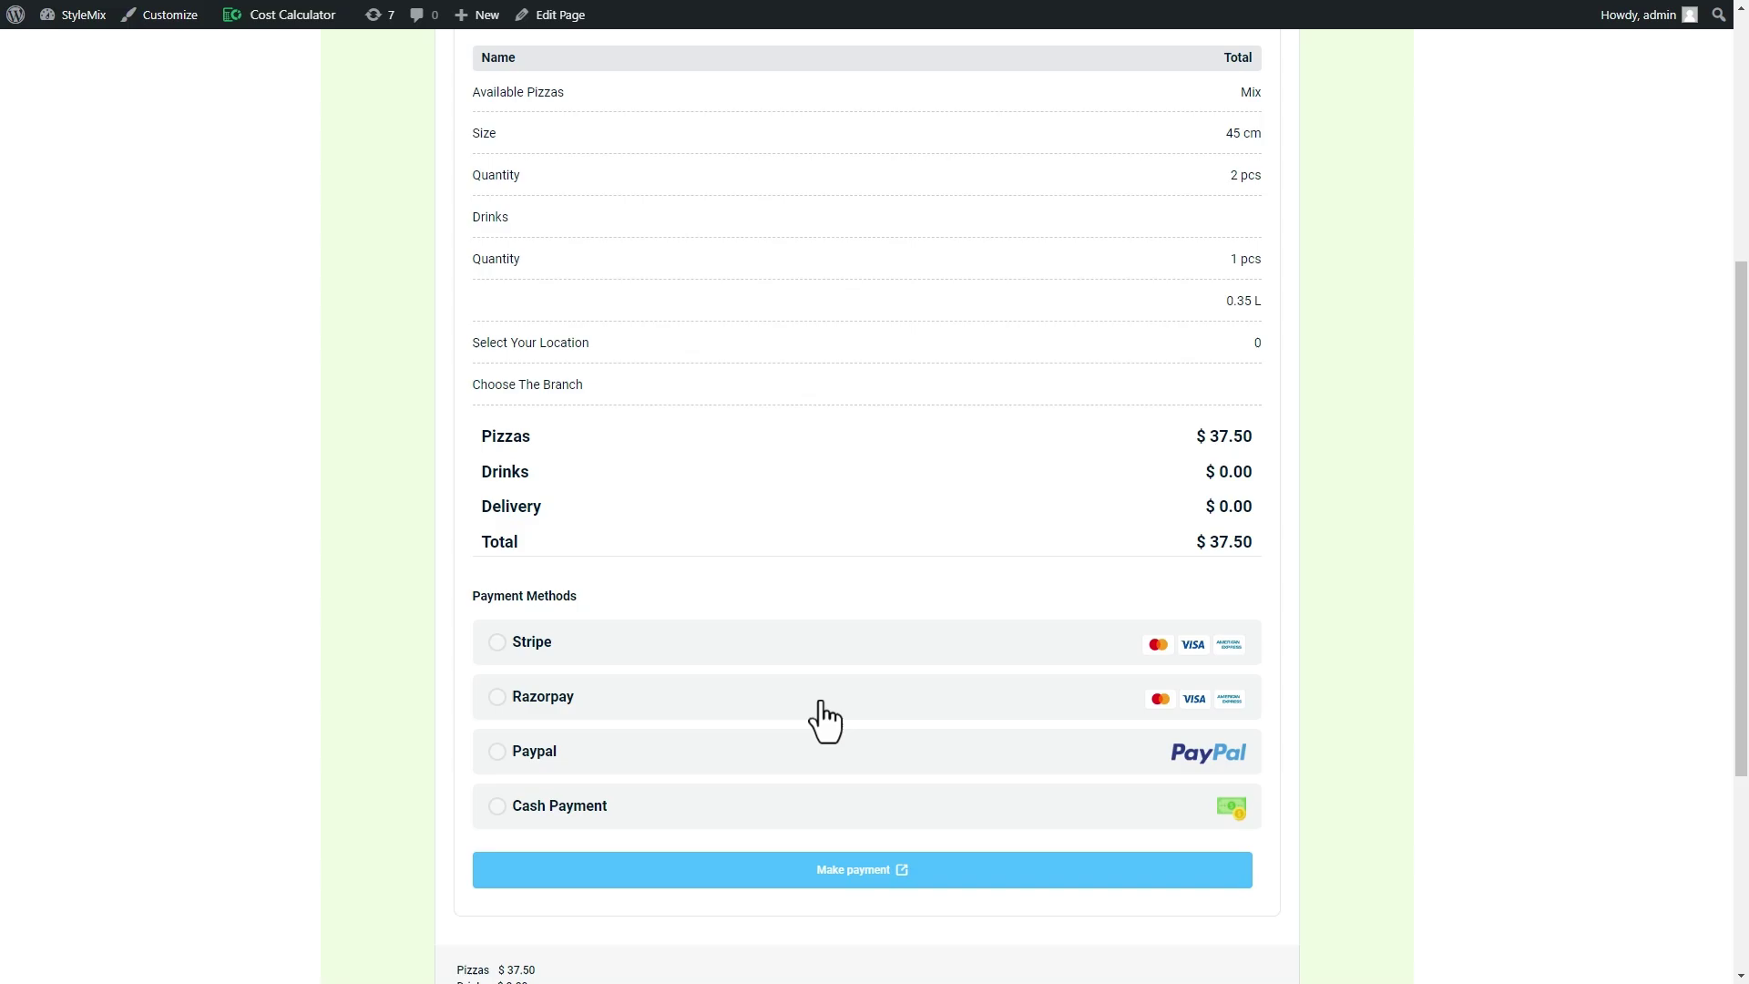
scroll(826, 720, "down", 2)
left_click(761, 623)
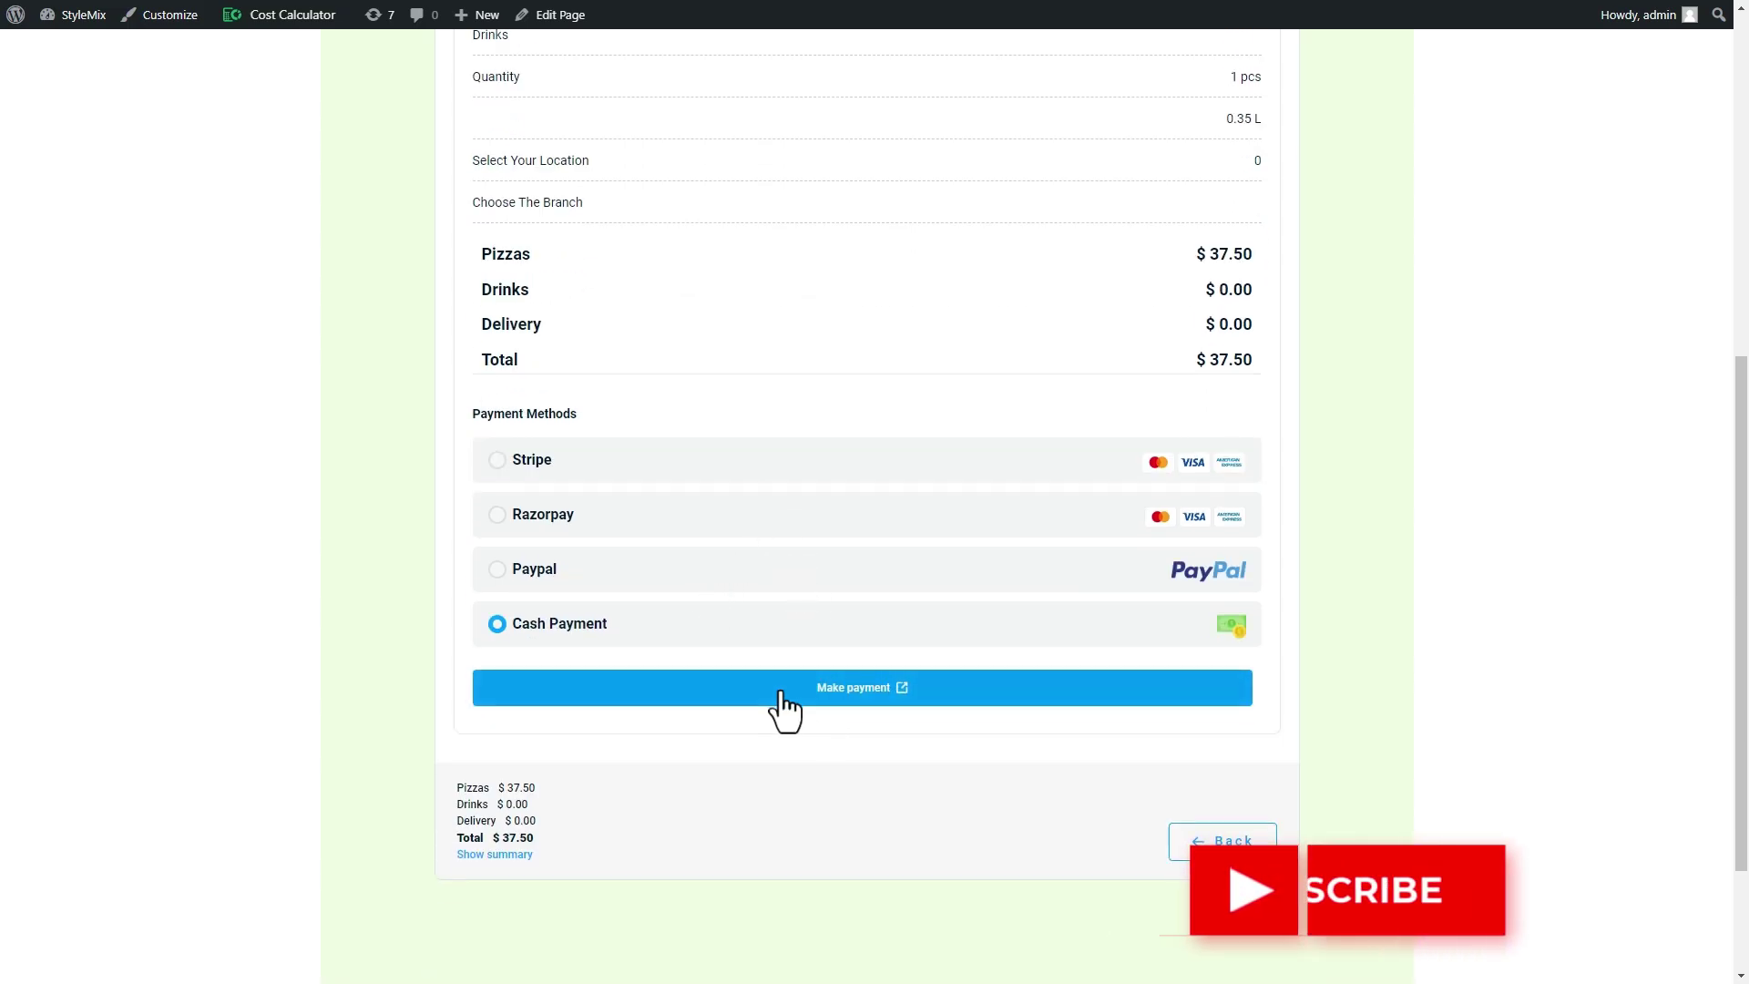
left_click(783, 693)
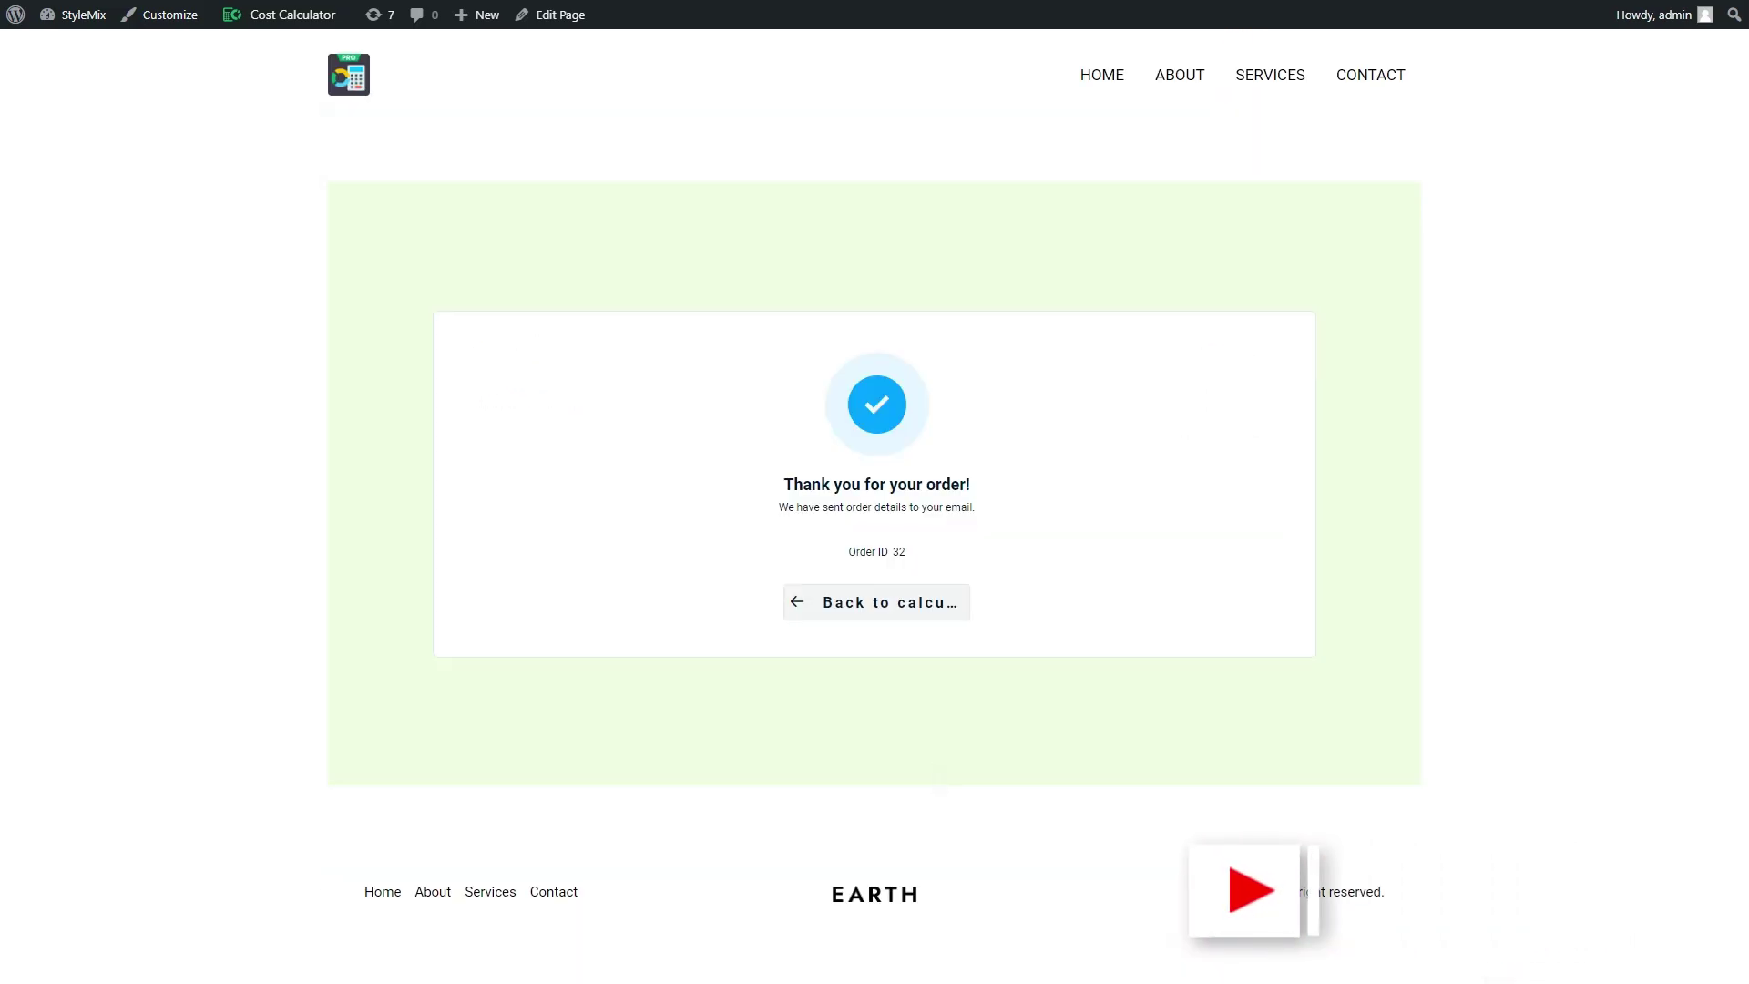